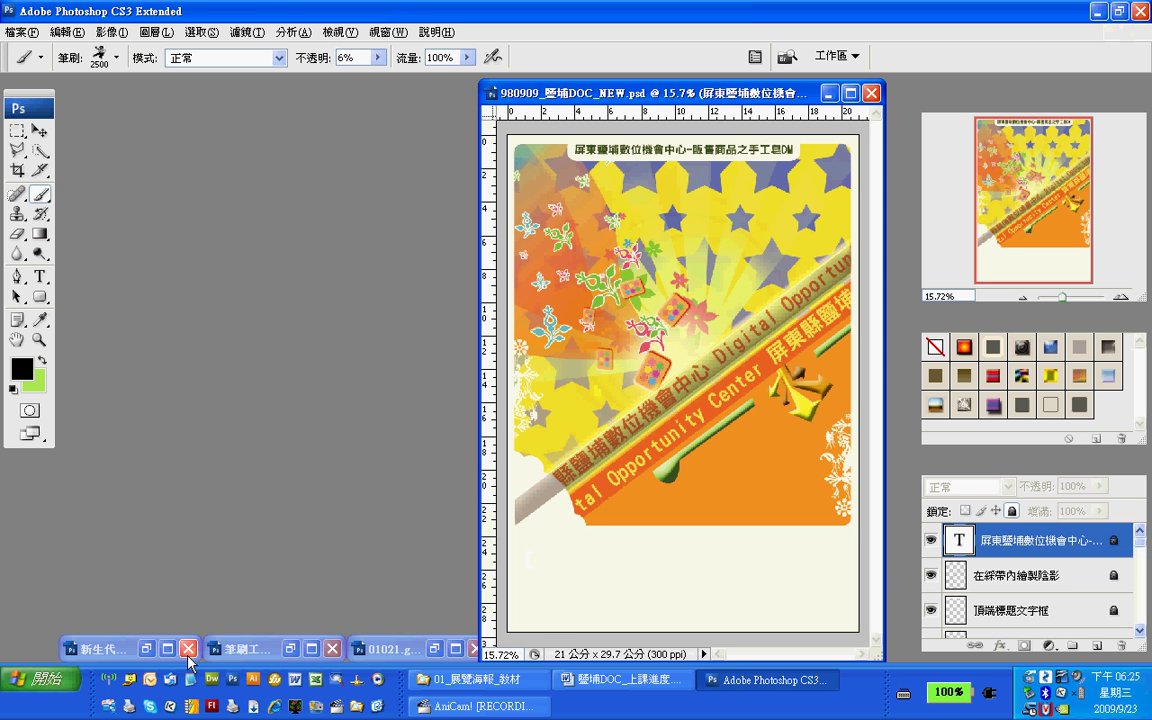
# Step: Restore the 新生代海報展招貼.psd poster beside the DM poster and make its layer 圖層 25 visible
pyautogui.click(167, 648)
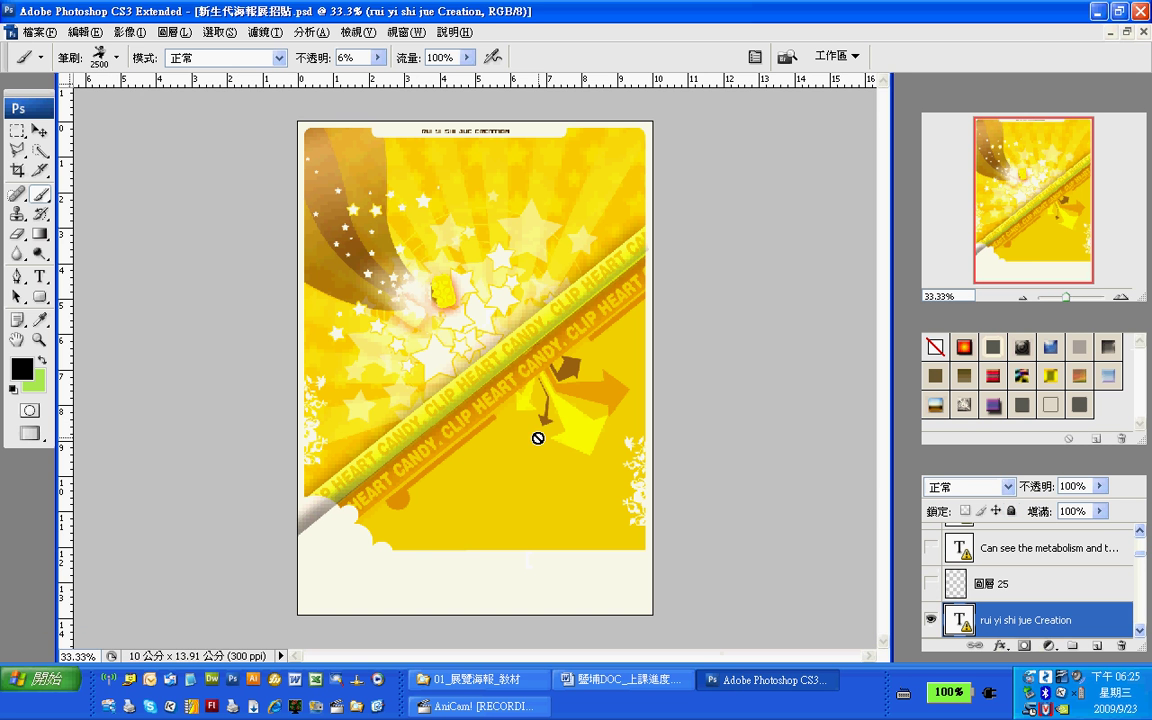
pyautogui.click(1129, 32)
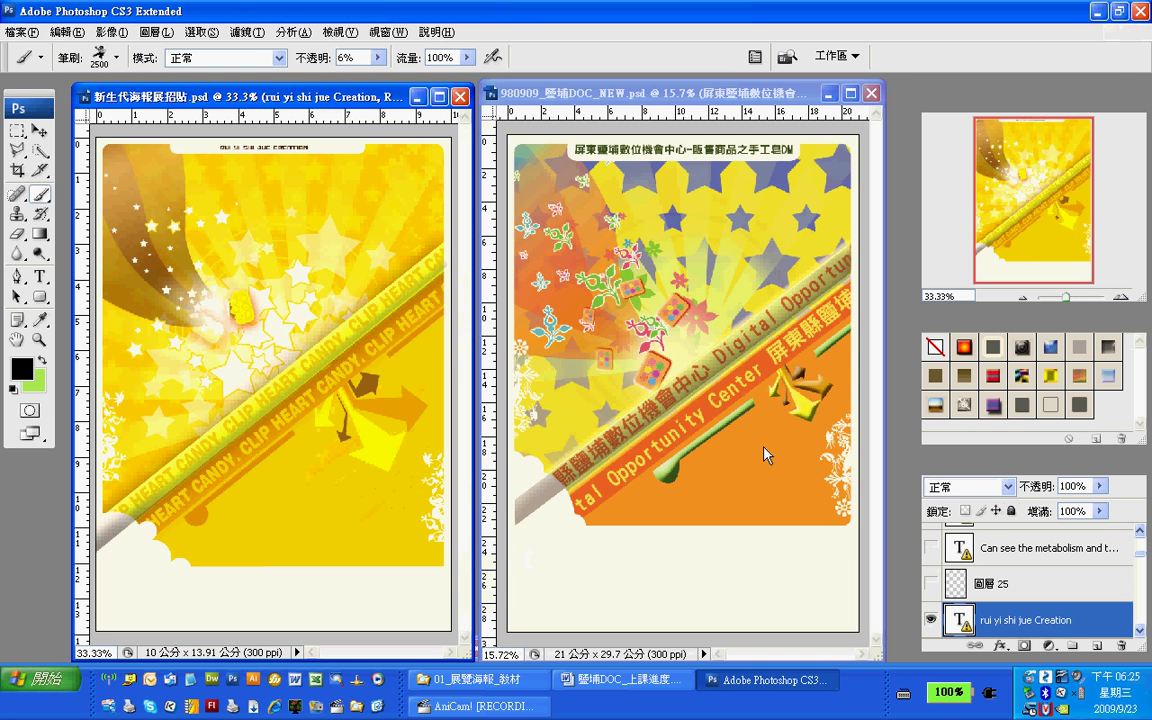
pyautogui.click(1140, 531)
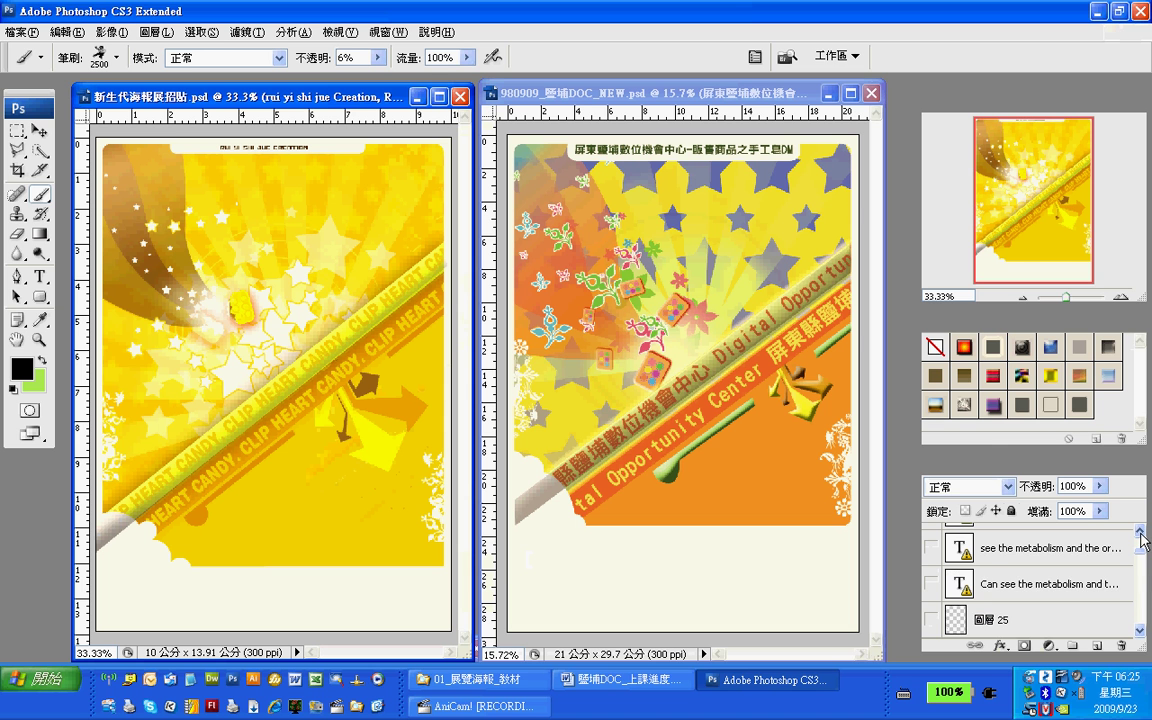
pyautogui.click(1140, 531)
pyautogui.click(1140, 531)
pyautogui.click(1140, 531)
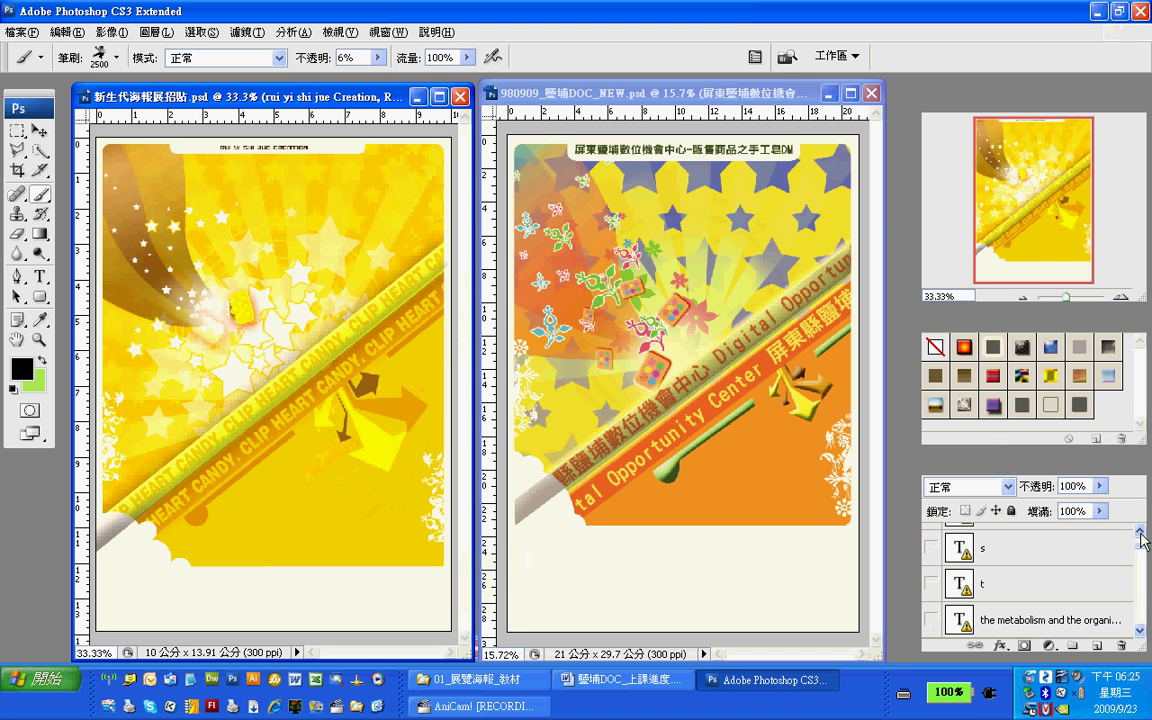
pyautogui.moveTo(1141, 549); pyautogui.dragTo(1141, 546)
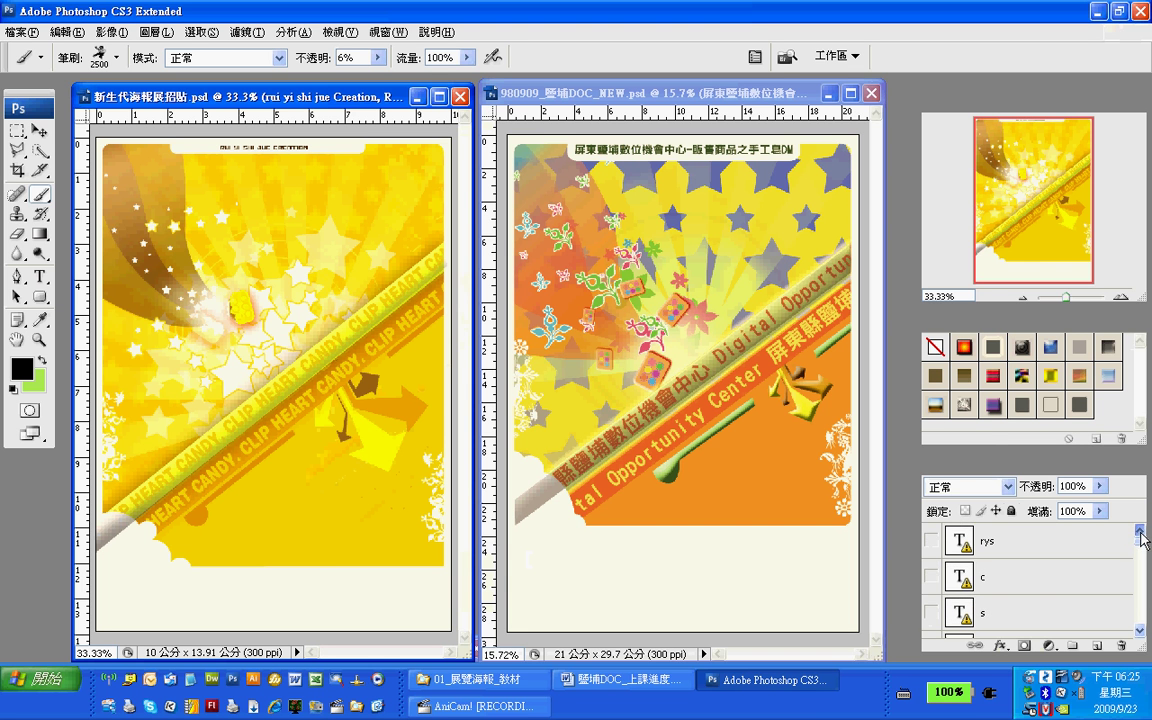
pyautogui.scroll(-5, 1142, 552)
pyautogui.click(960, 588)
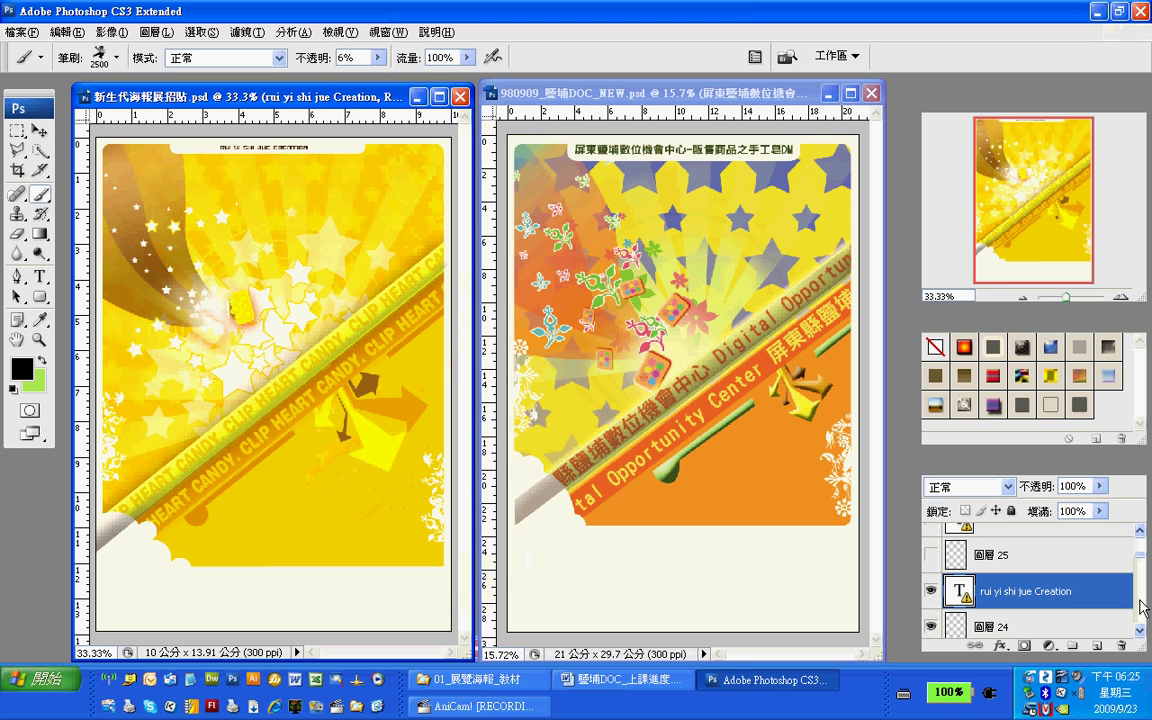
pyautogui.click(931, 554)
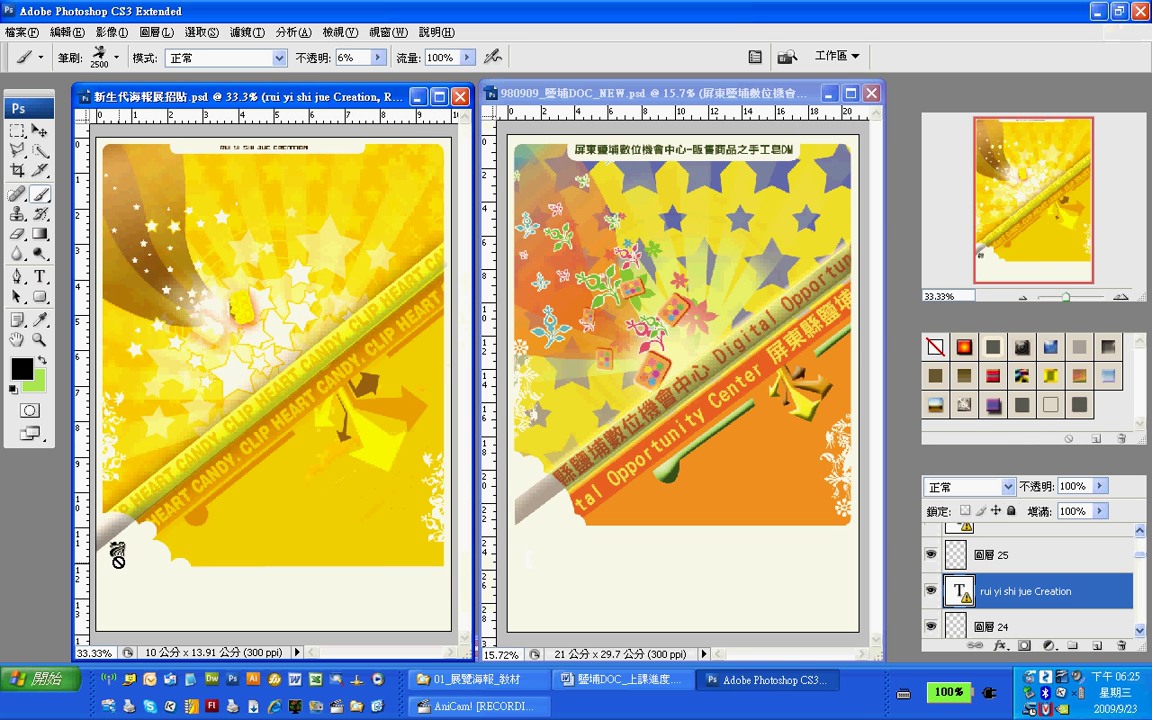
# Step: Examine up close the black ornament below the gray ribbon end of the 新生代海報展招貼.psd poster
pyautogui.press('z')
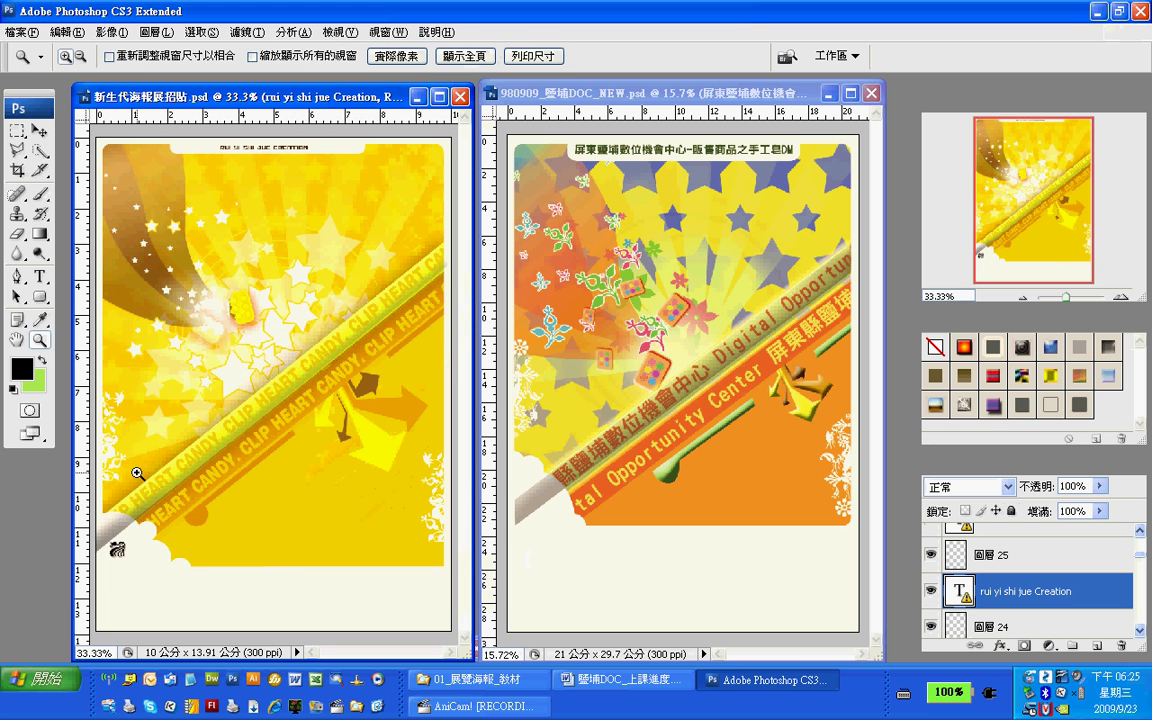
pyautogui.click(142, 578)
pyautogui.click(147, 560)
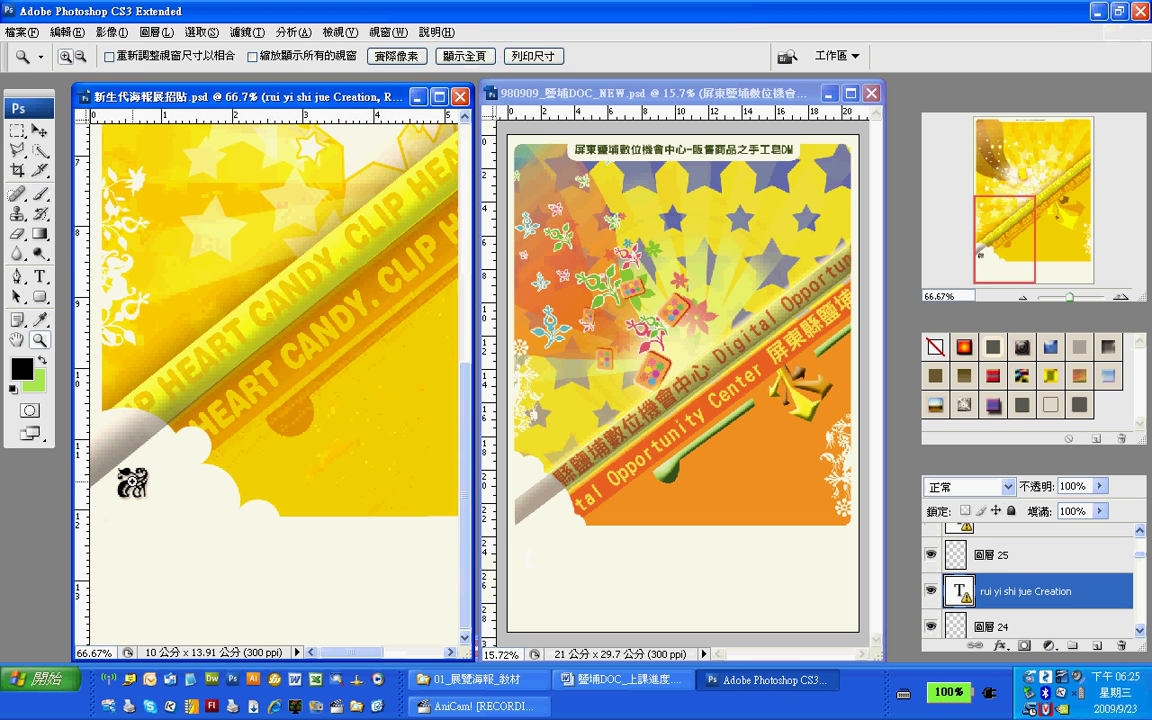
pyautogui.click(157, 498)
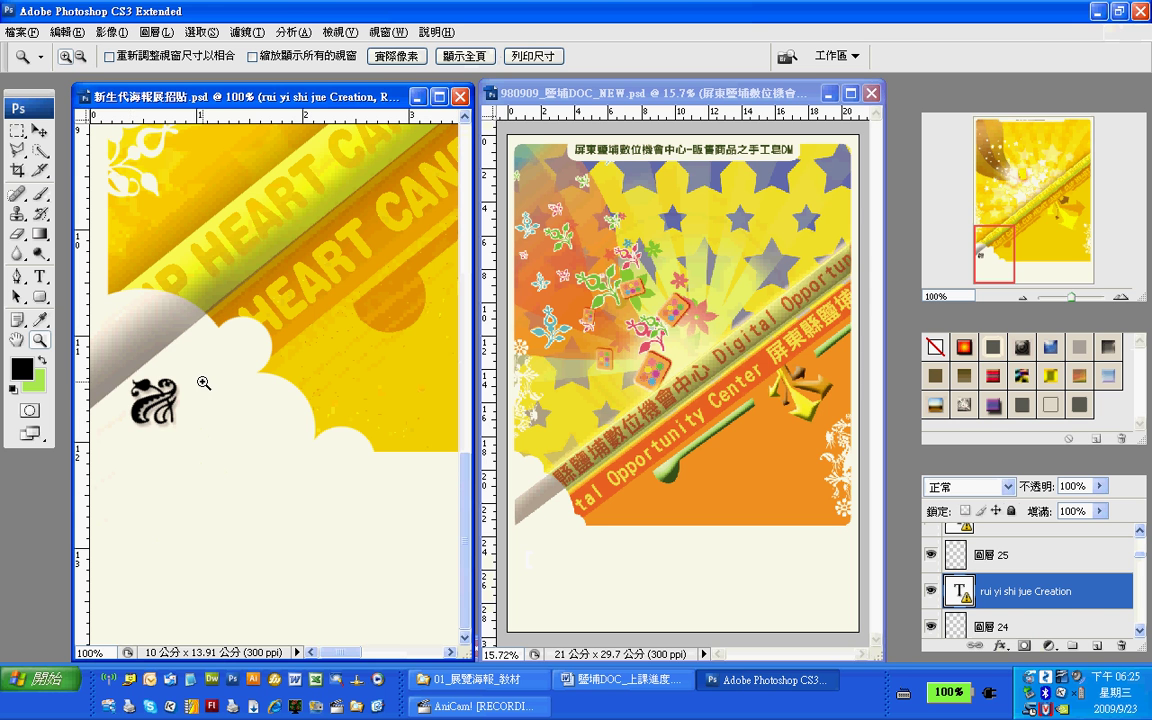
# Step: Maximize 980909_鹽埔DOC_NEW.psd and choose the Brush tool's 605 px head portrait tip with its diameter set to 911 px
pyautogui.doubleClick(765, 92)
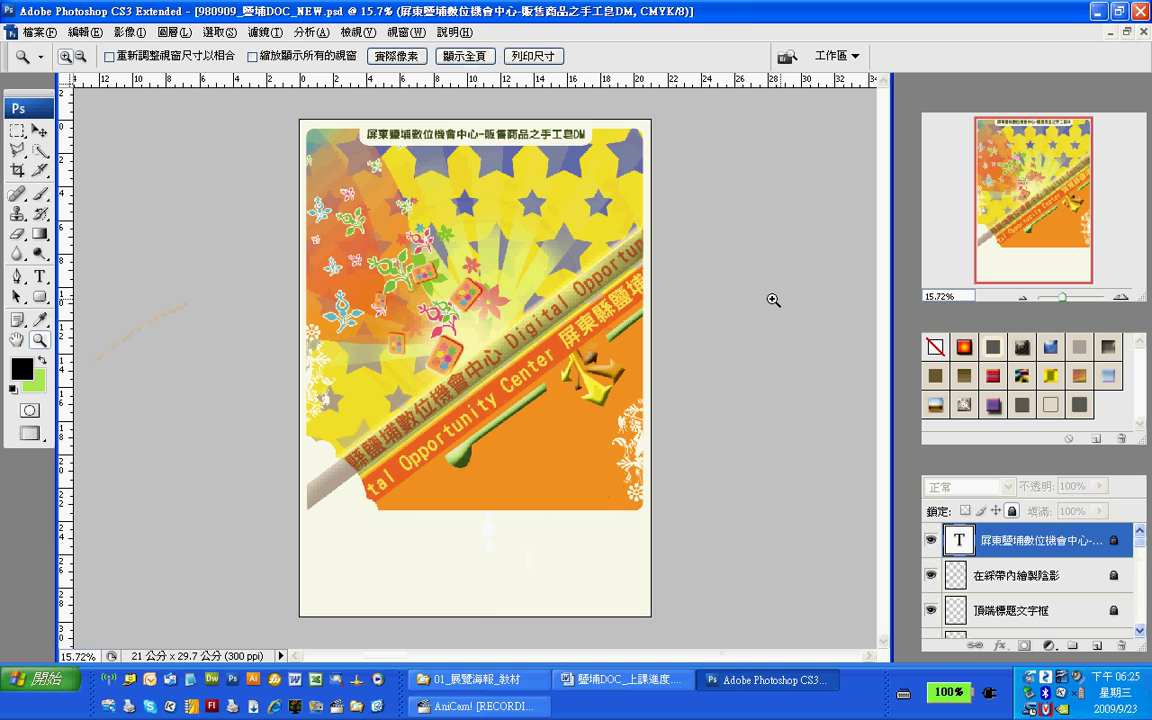
pyautogui.click(40, 193)
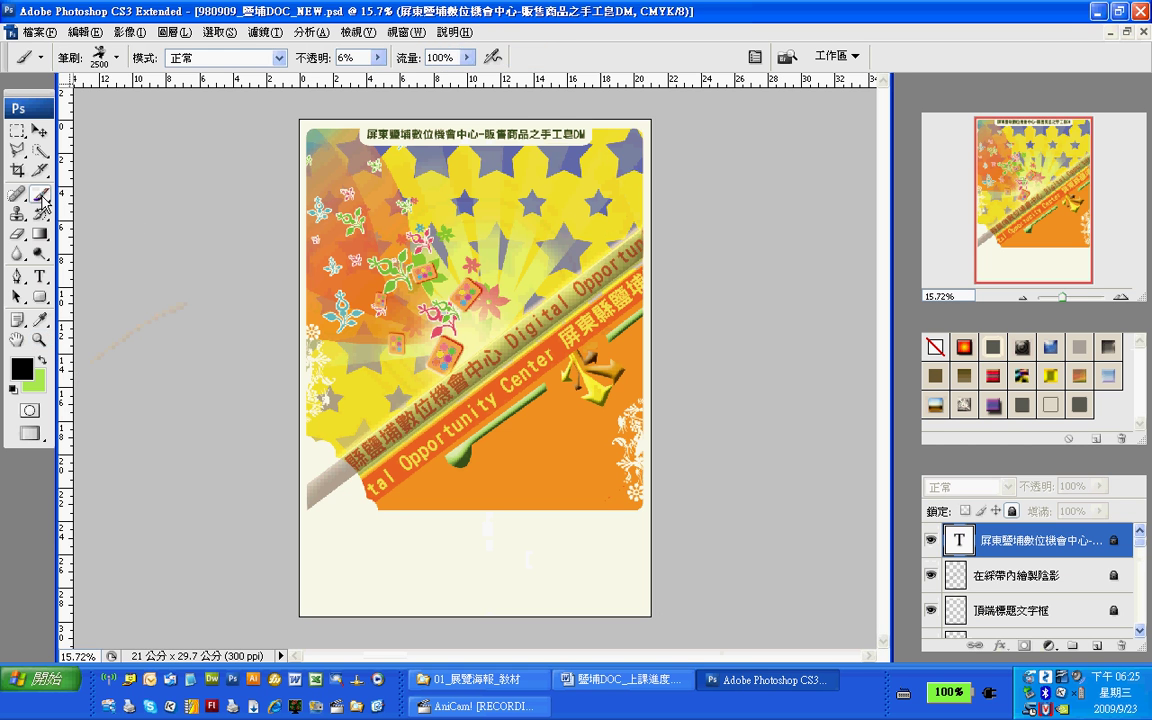
pyautogui.click(117, 58)
pyautogui.moveTo(200, 291); pyautogui.dragTo(202, 237)
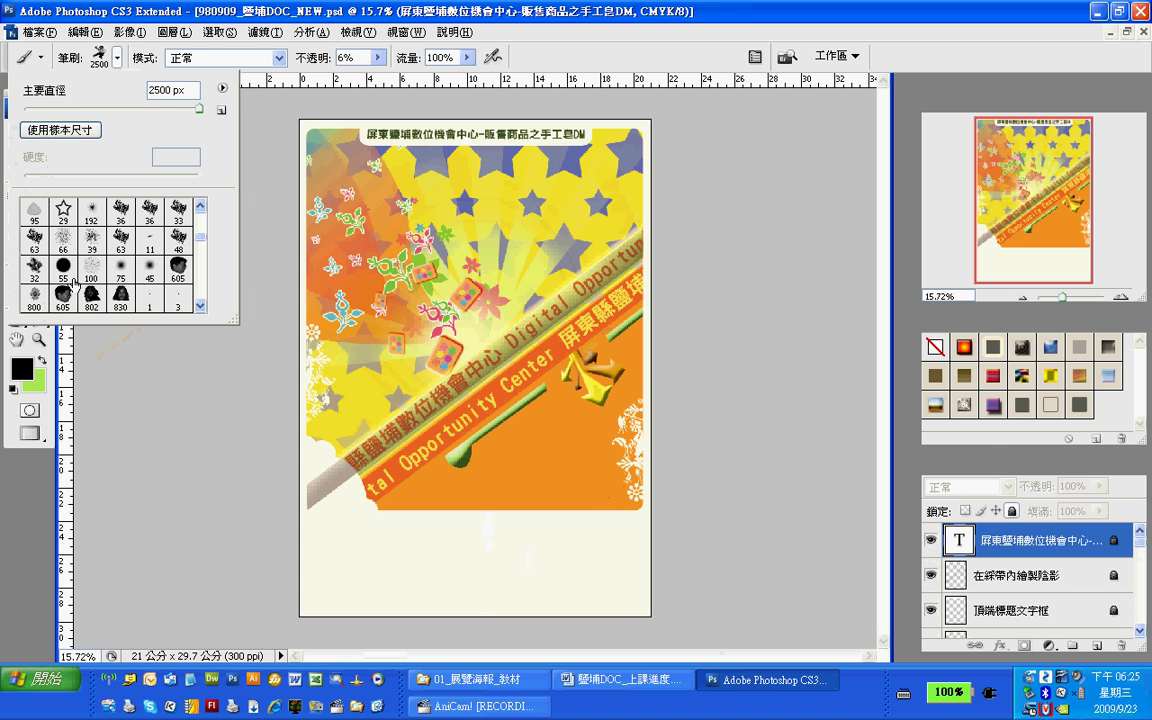
pyautogui.click(180, 269)
pyautogui.click(180, 269)
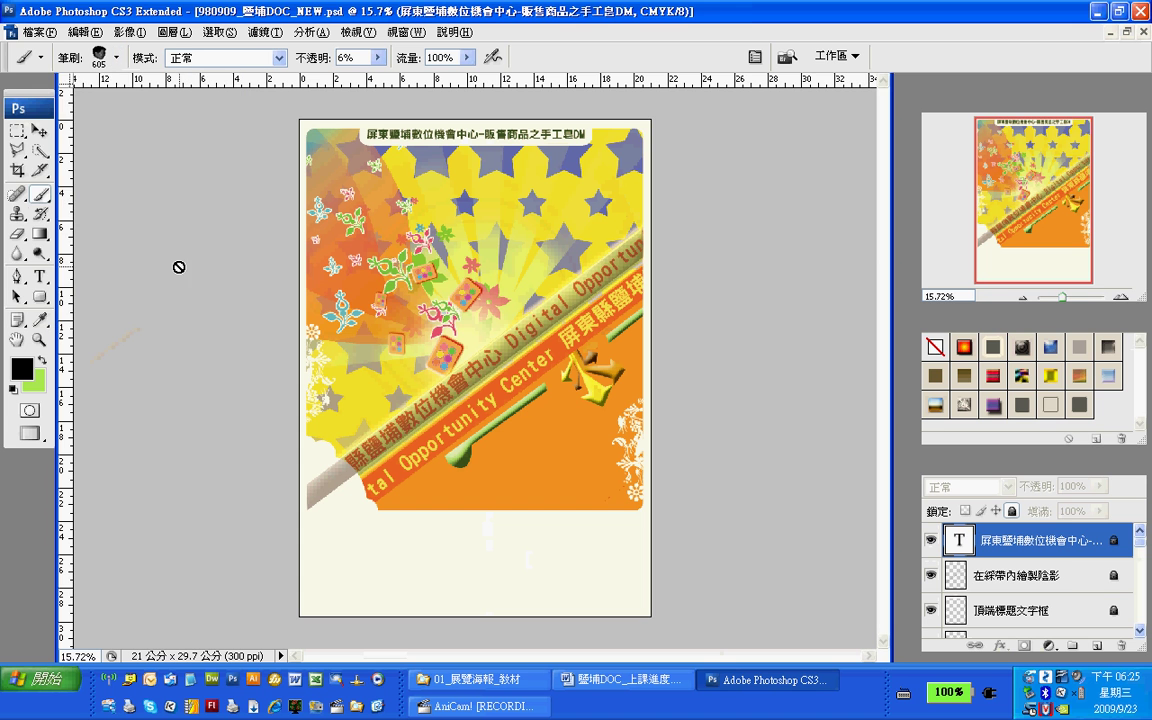
pyautogui.click(117, 58)
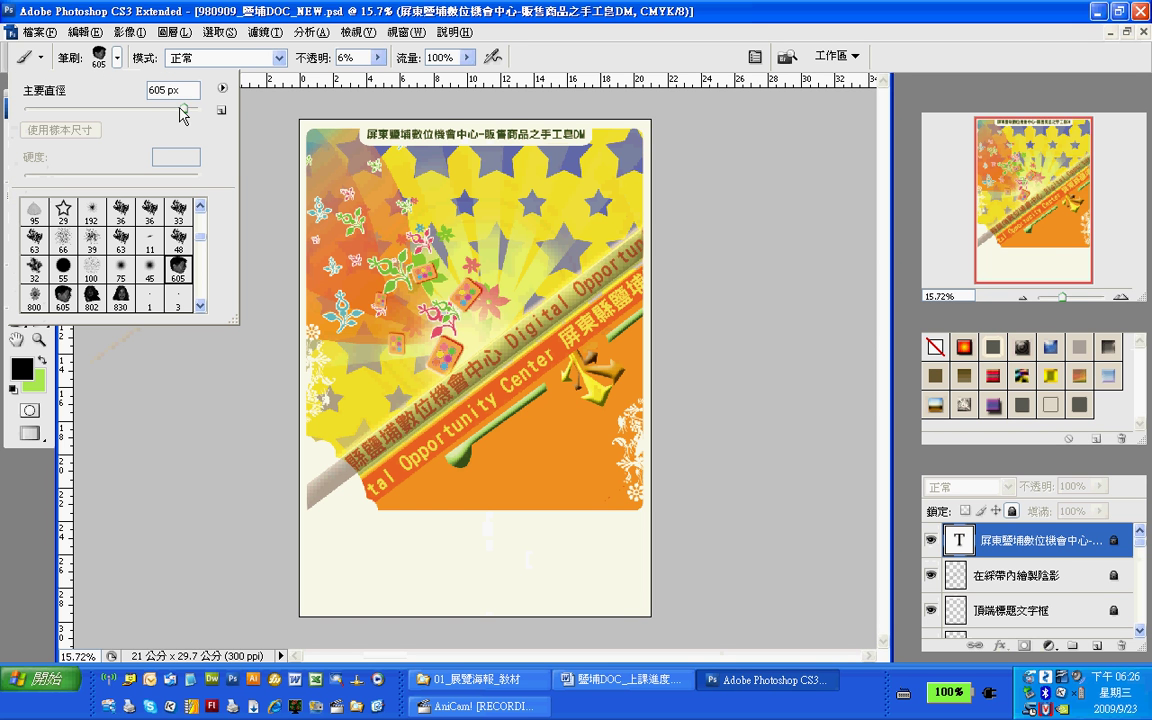
pyautogui.moveTo(184, 107); pyautogui.dragTo(189, 107)
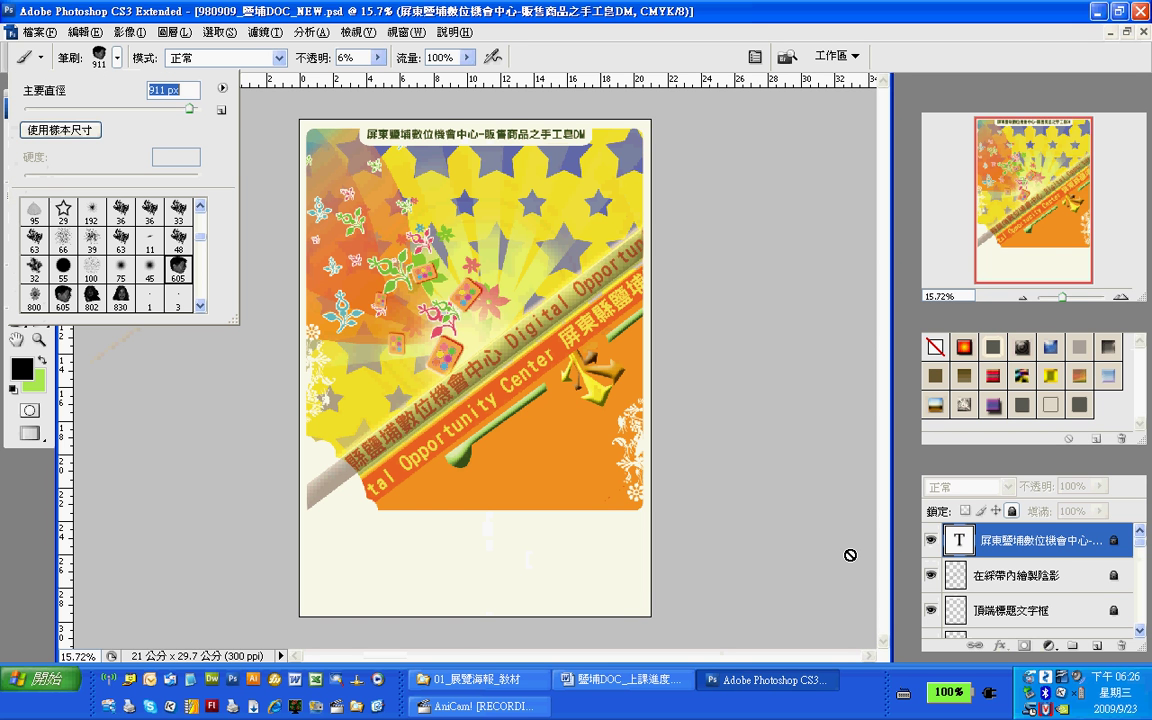
# Step: Try stamping the head portrait in the poster's lower-left corner on a new layer at 97% brush opacity, and undo it
pyautogui.click(1096, 646)
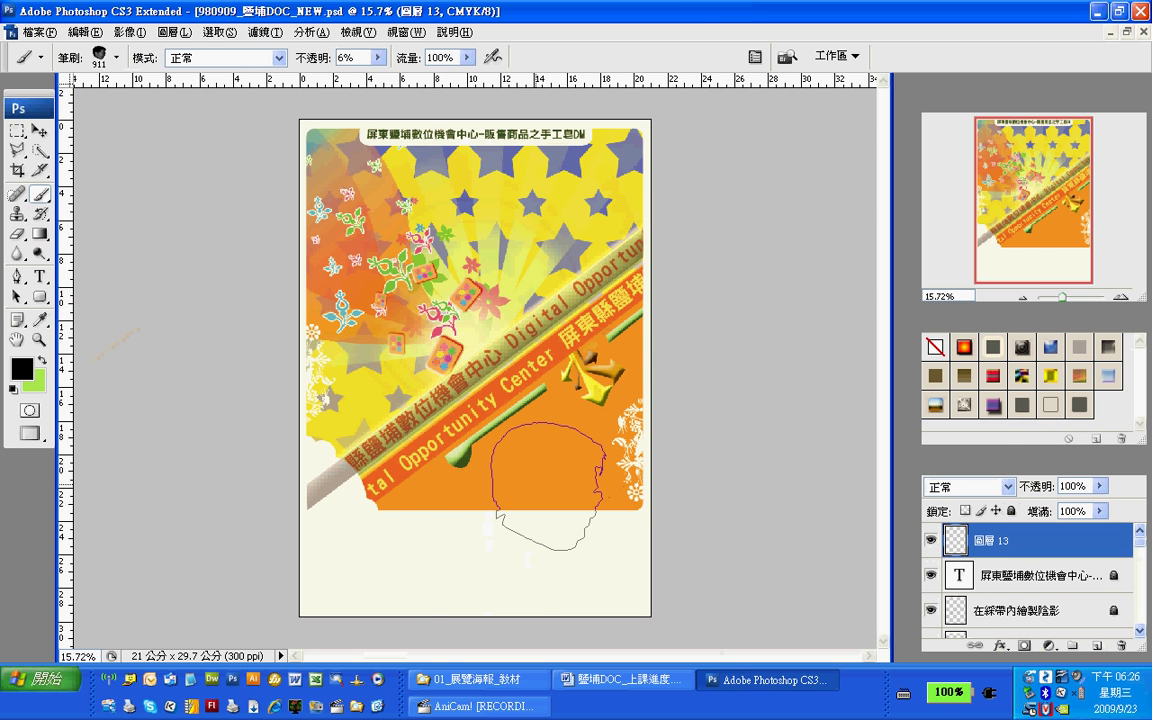
pyautogui.click(385, 540)
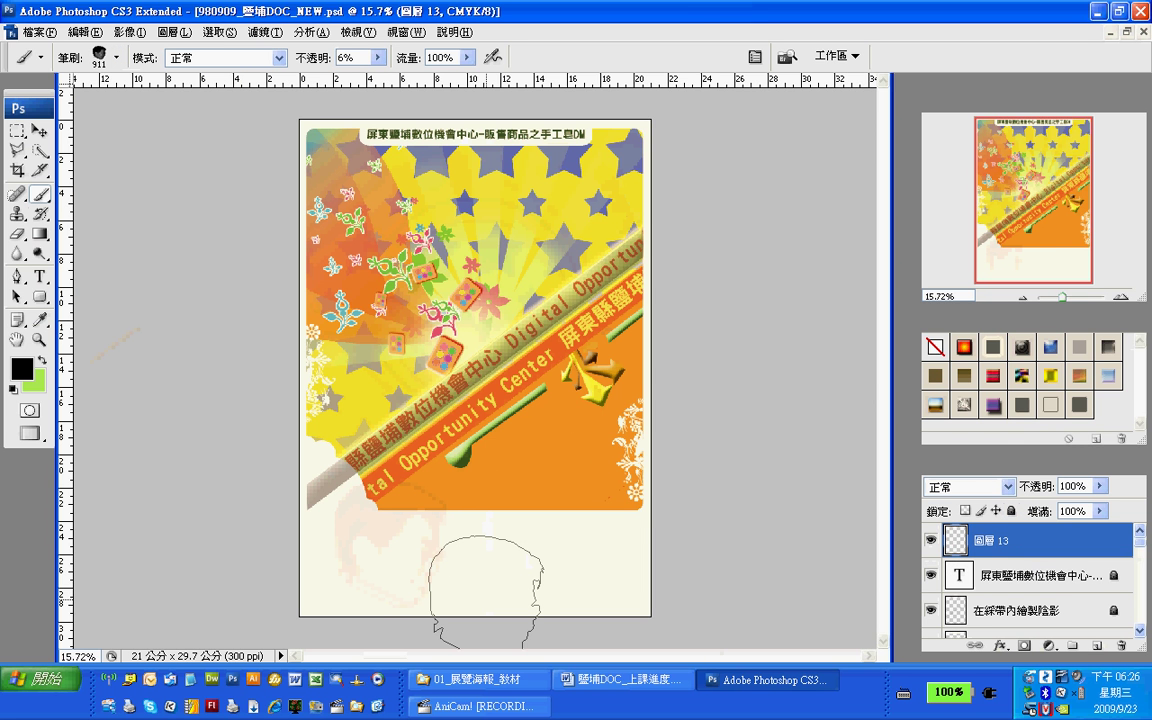
pyautogui.click(378, 57)
pyautogui.moveTo(373, 77); pyautogui.dragTo(462, 80)
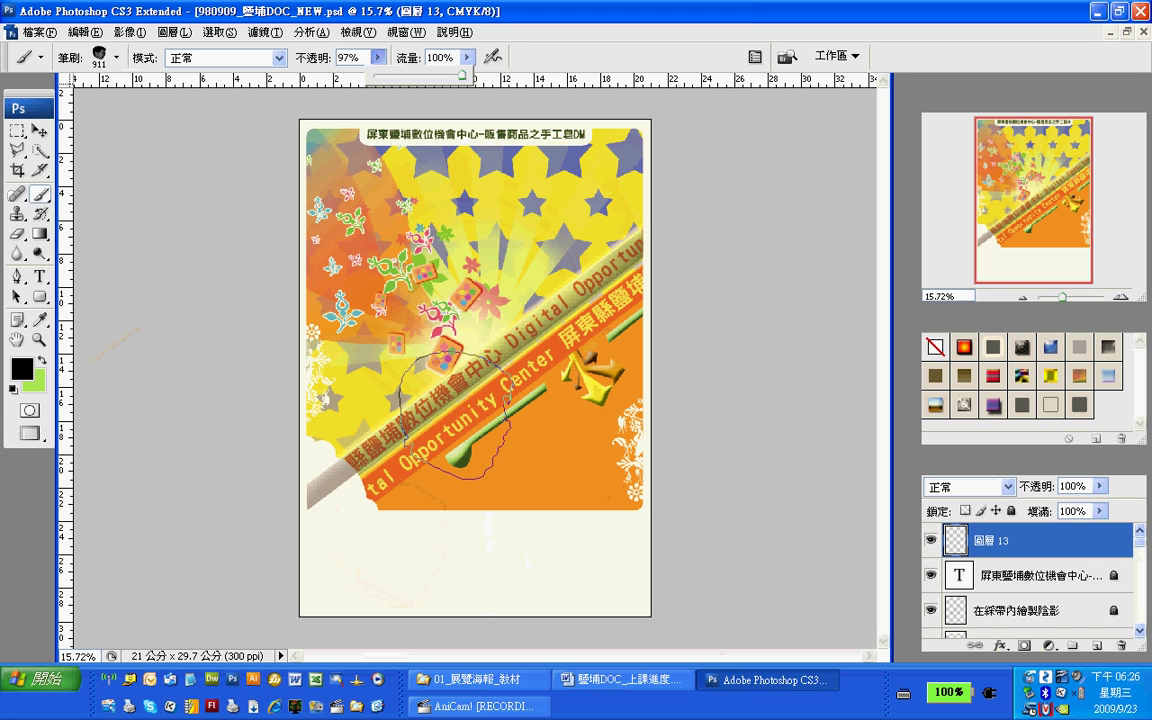
pyautogui.click(364, 541)
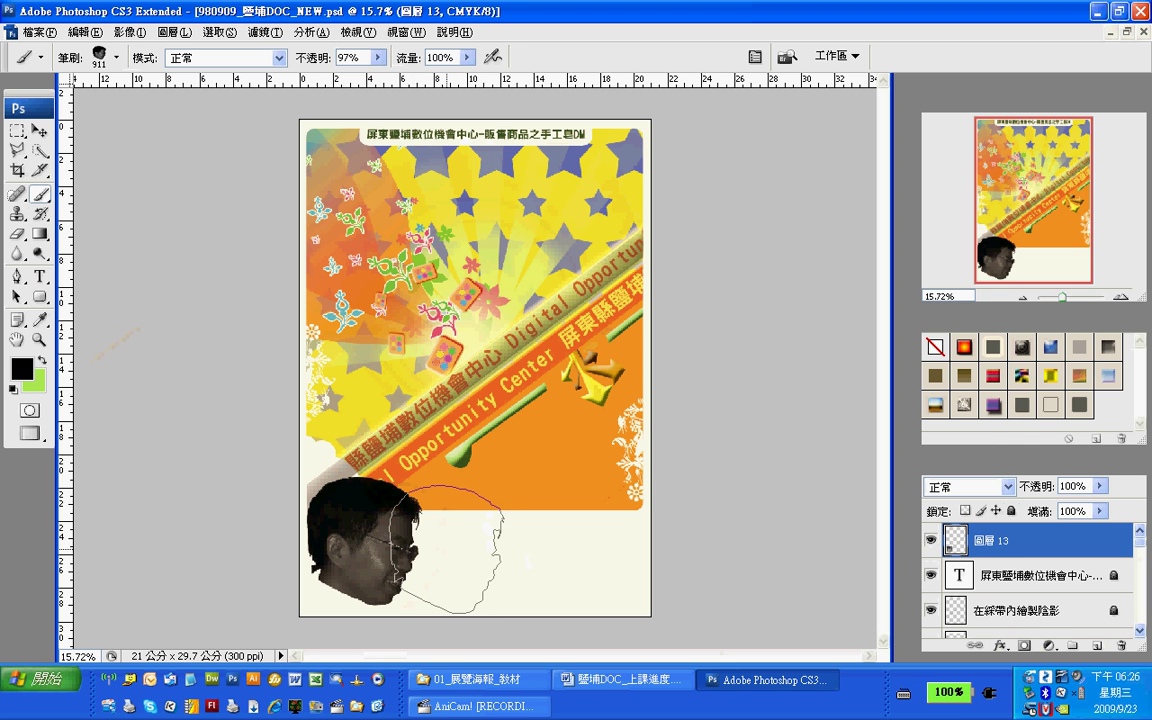
pyautogui.hotkey('ctrl', 'z')
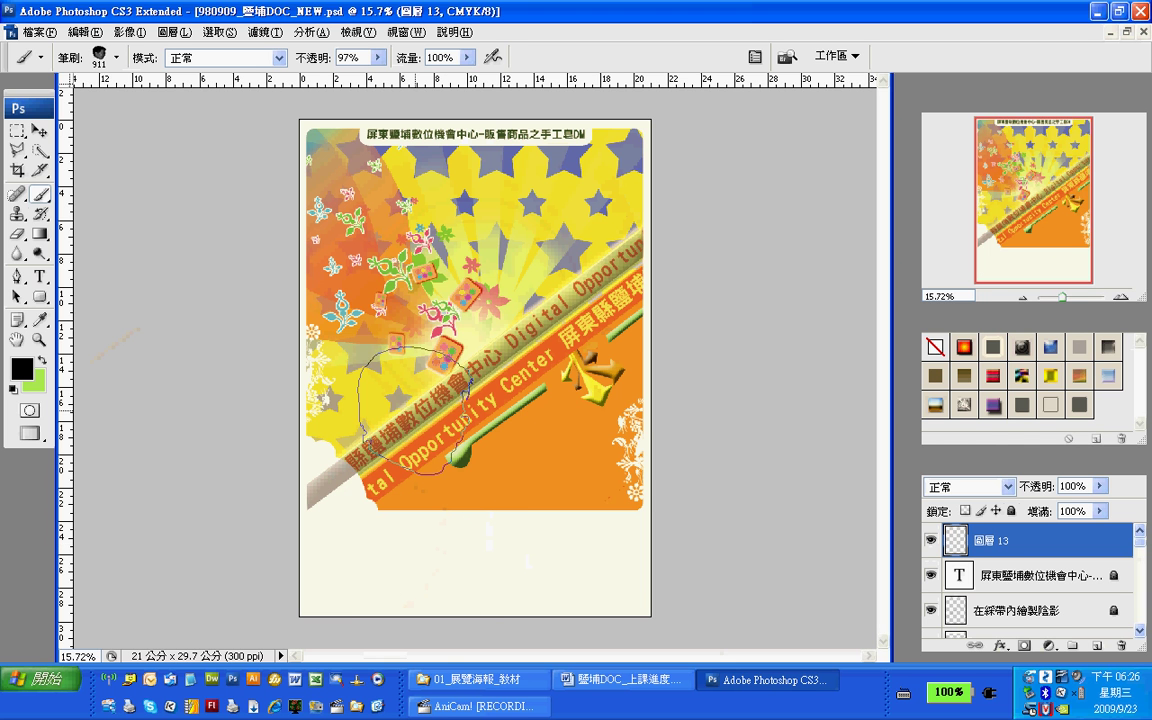
# Step: Stamp the portrait across the poster at 2500 px and 30% brush opacity, and lower the layer's opacity to 26%
pyautogui.click(116, 57)
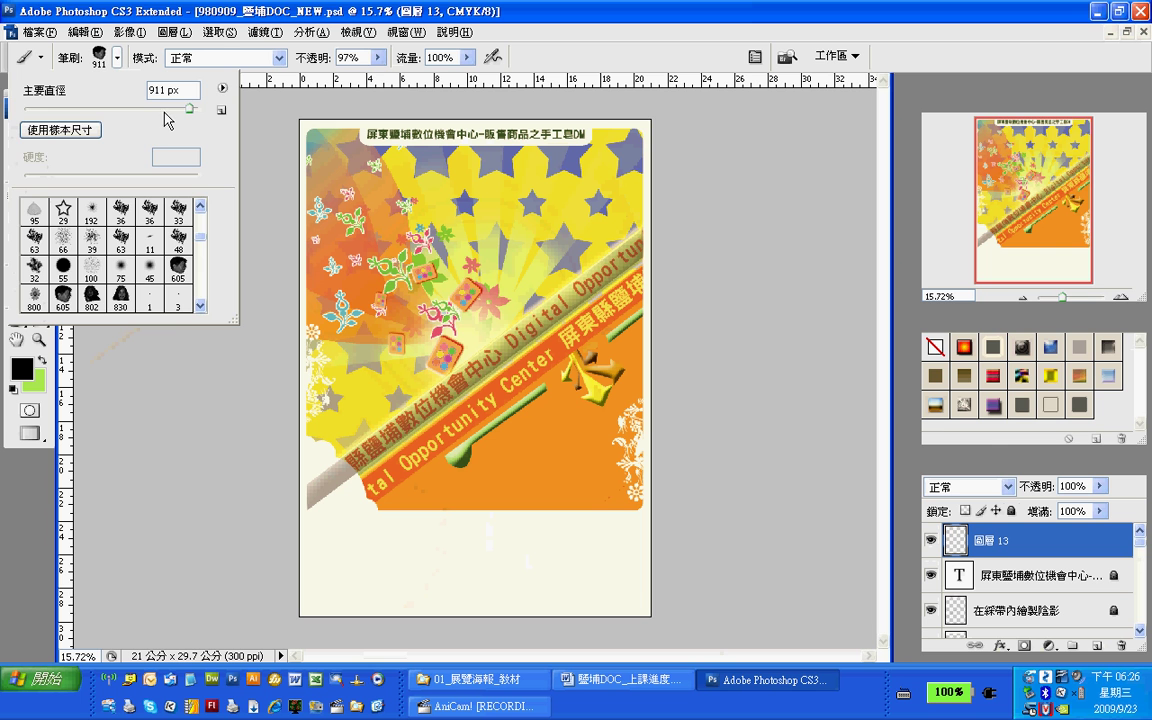
pyautogui.moveTo(190, 110); pyautogui.dragTo(200, 110)
pyautogui.click(378, 57)
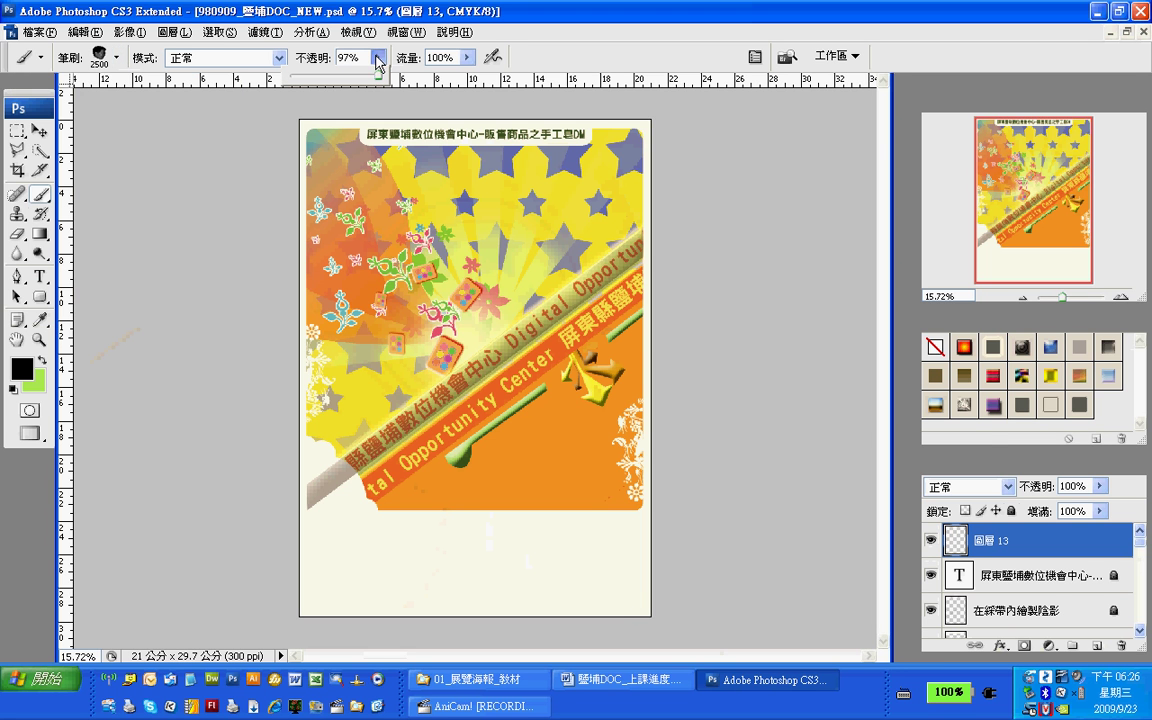
pyautogui.moveTo(378, 83); pyautogui.dragTo(318, 83)
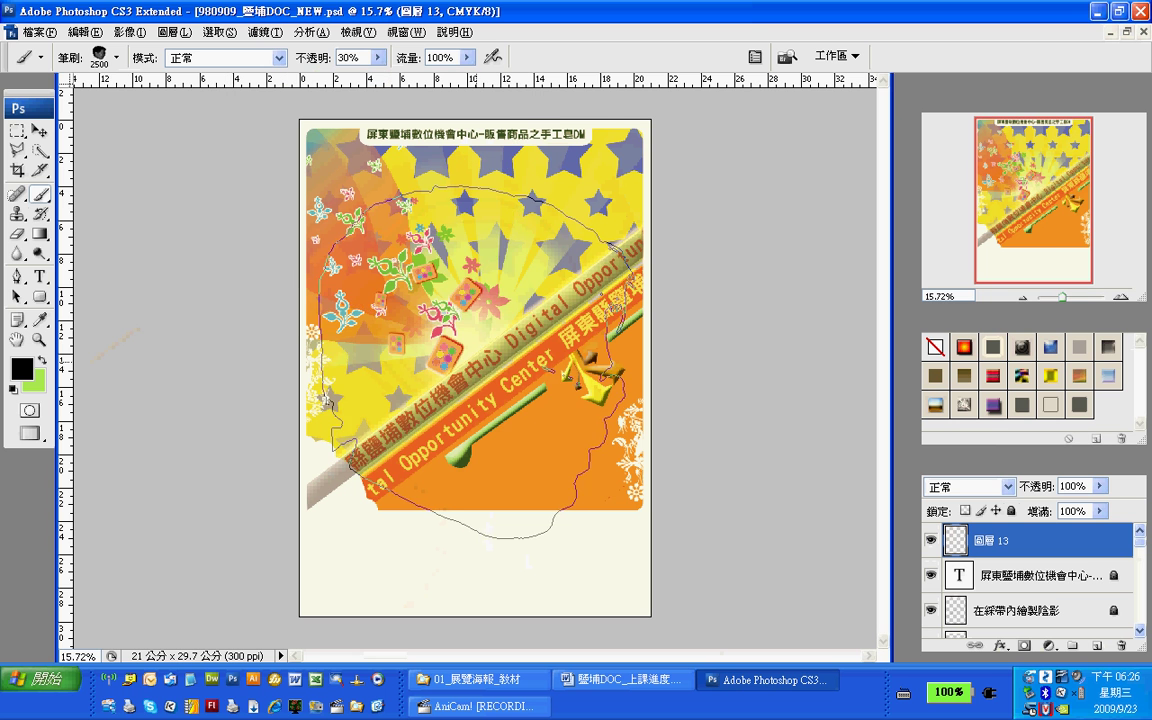
pyautogui.click(476, 362)
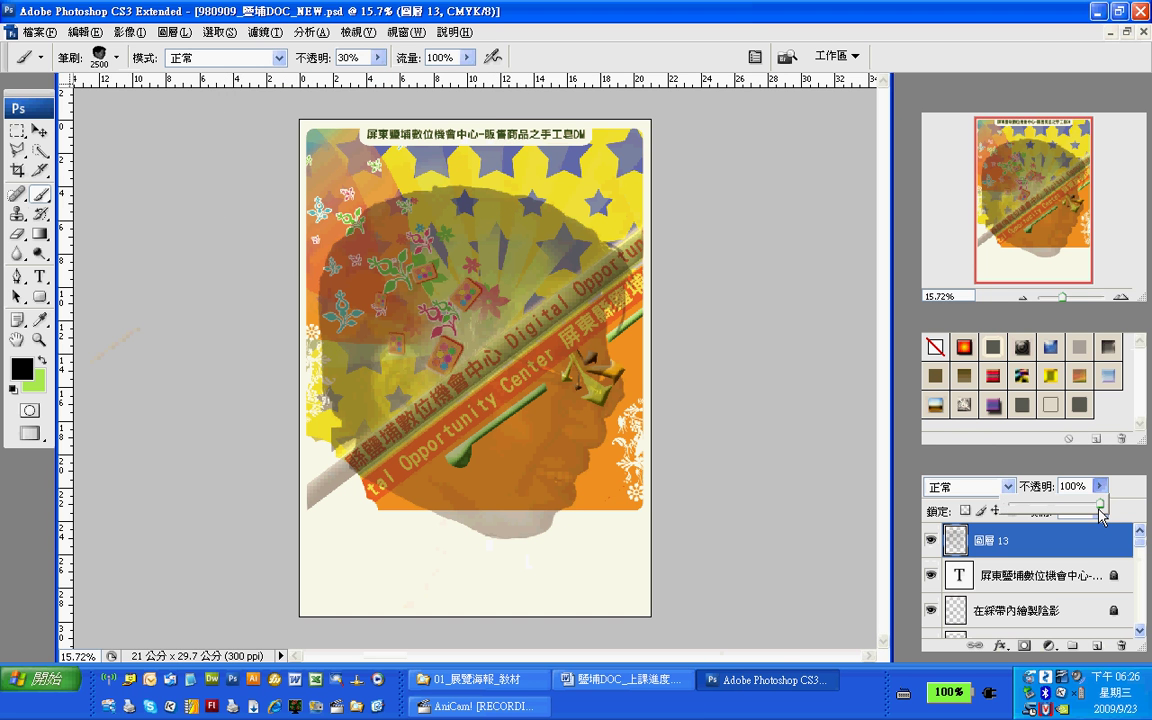
pyautogui.moveTo(1099, 486); pyautogui.dragTo(1035, 512)
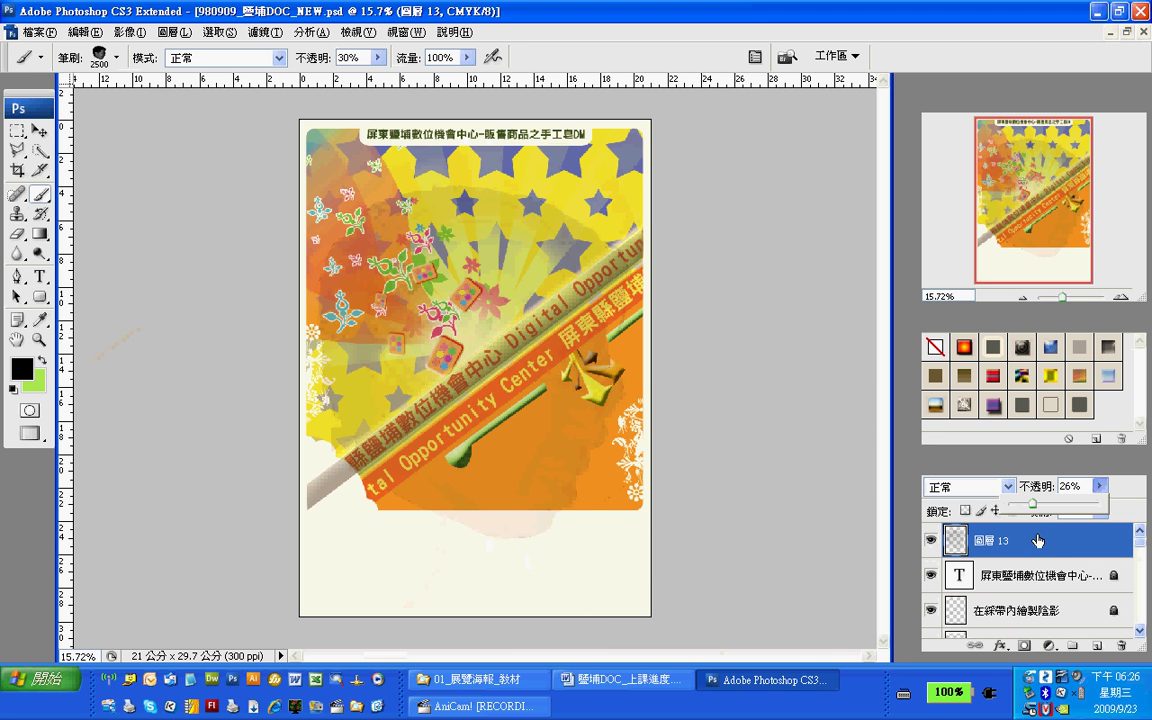
# Step: Delete the portrait layer 圖層 13
pyautogui.click(1038, 541)
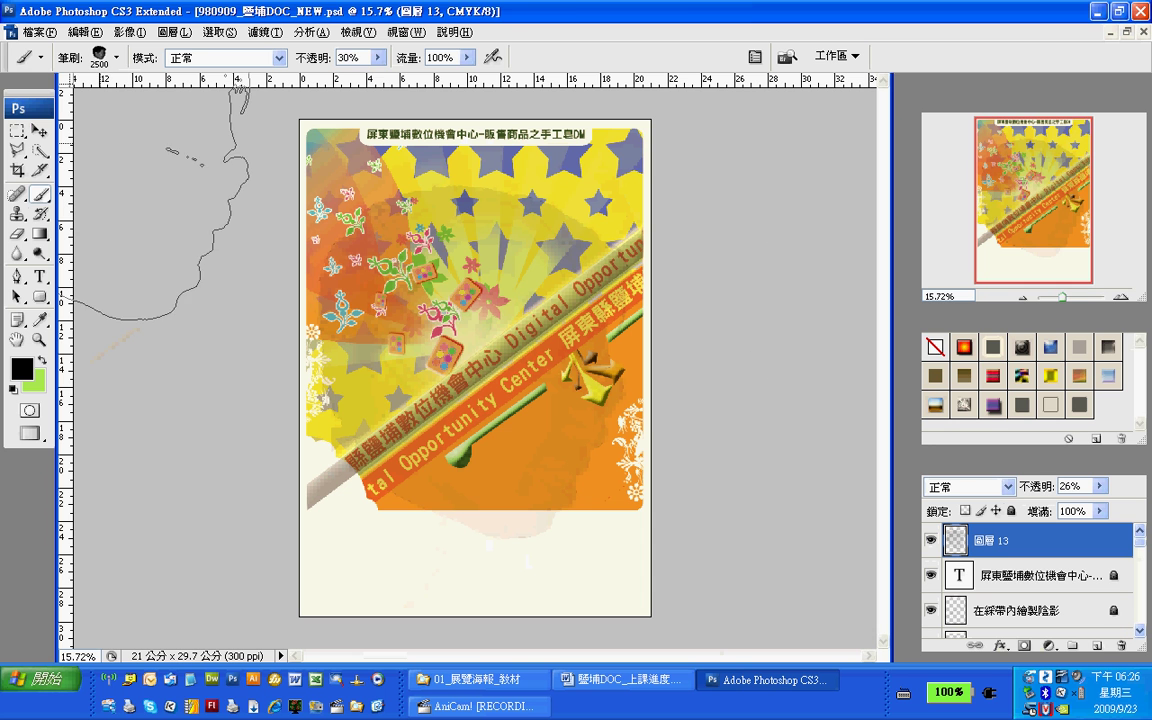
pyautogui.press('v')
pyautogui.press('Delete')
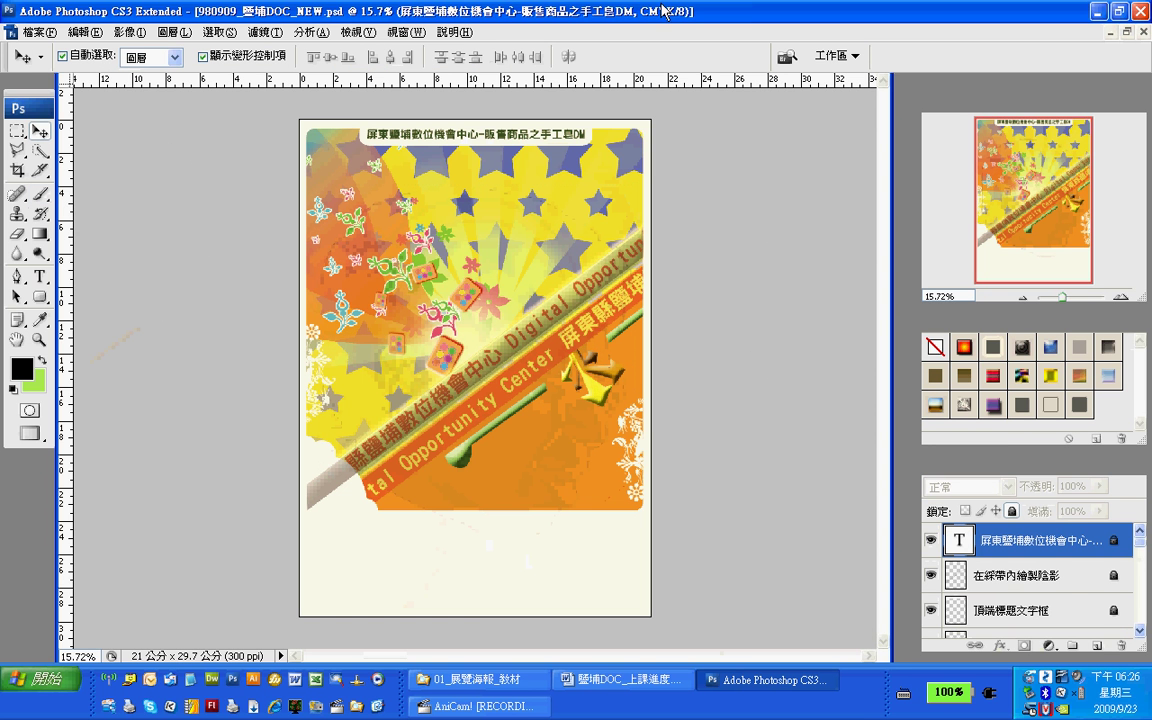
# Step: Switch to the 01_展覽海報_教材 folder, show its files as thumbnails, and view the photo 筆刷工具_素材.JPG in Picture Manager
pyautogui.click(37, 32)
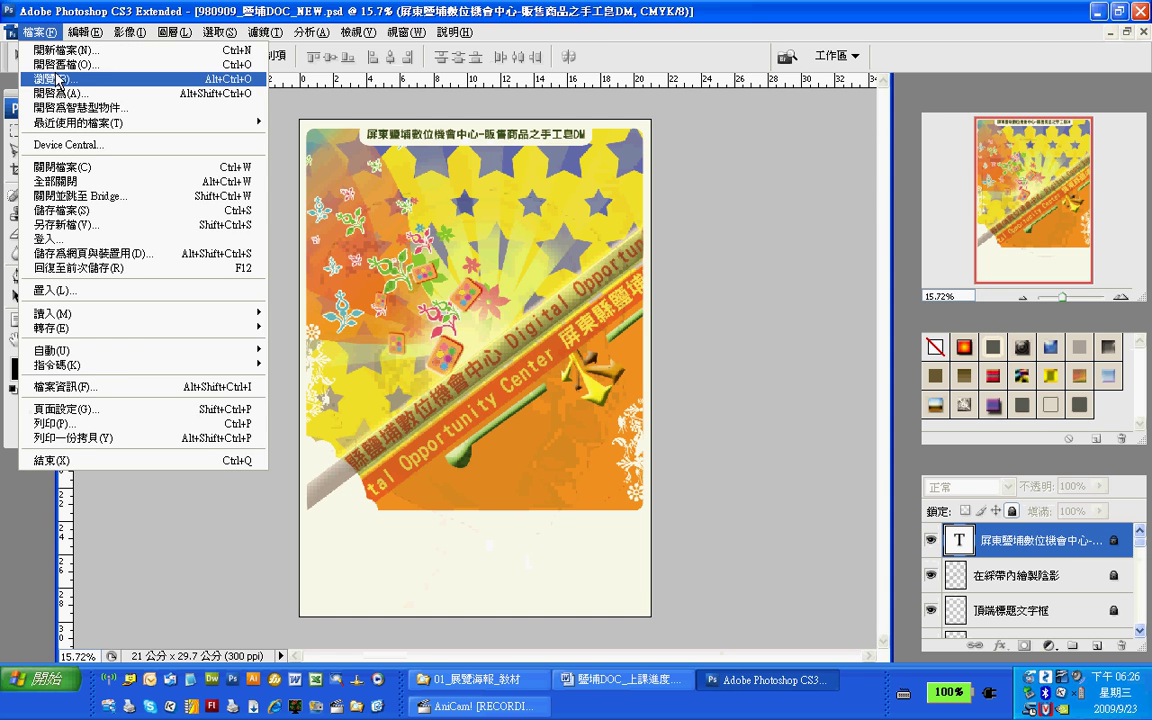
pyautogui.click(470, 679)
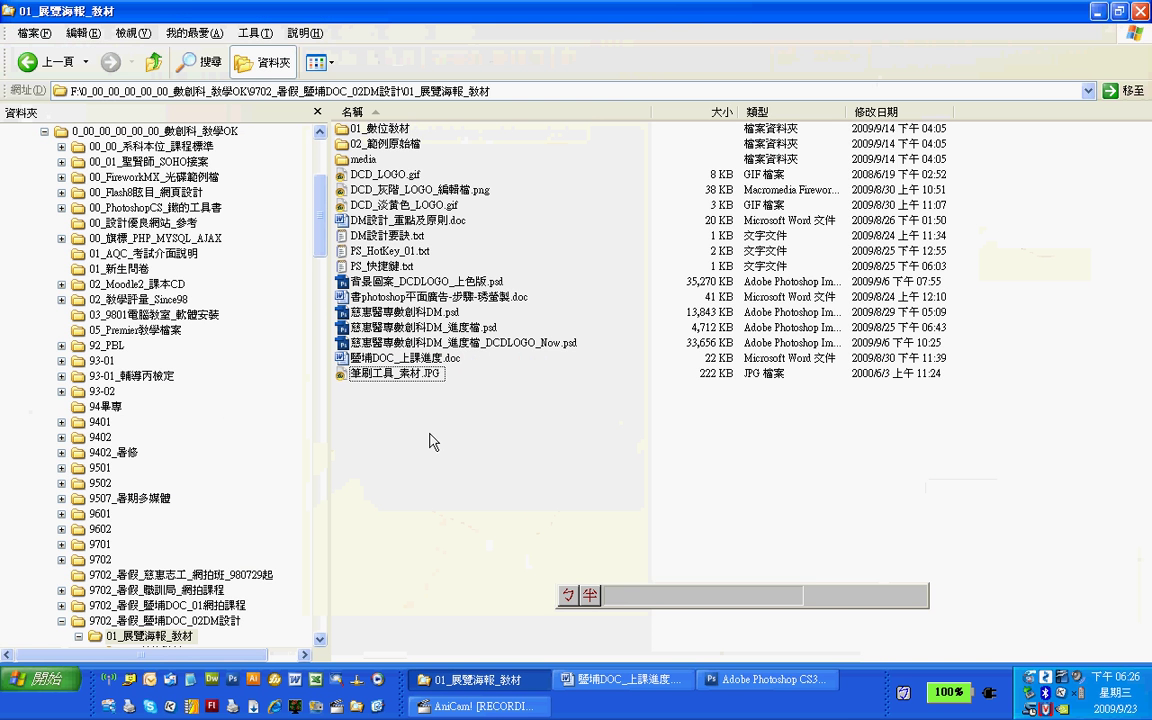
pyautogui.click(392, 375)
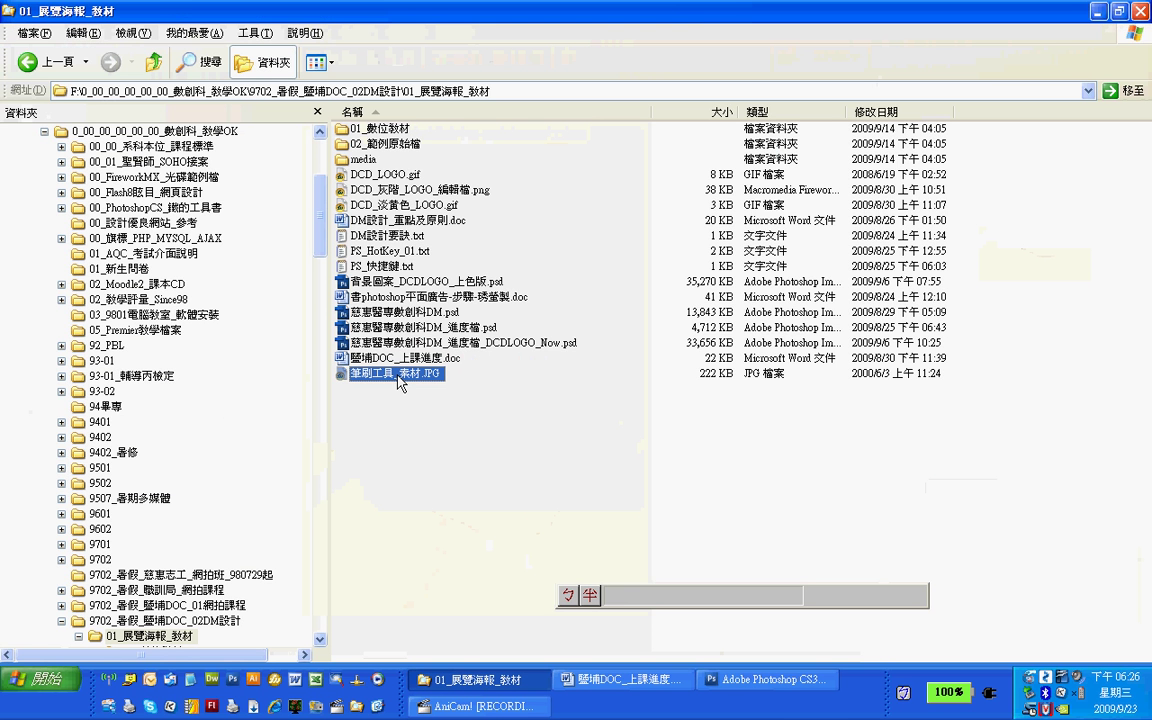
pyautogui.click(333, 66)
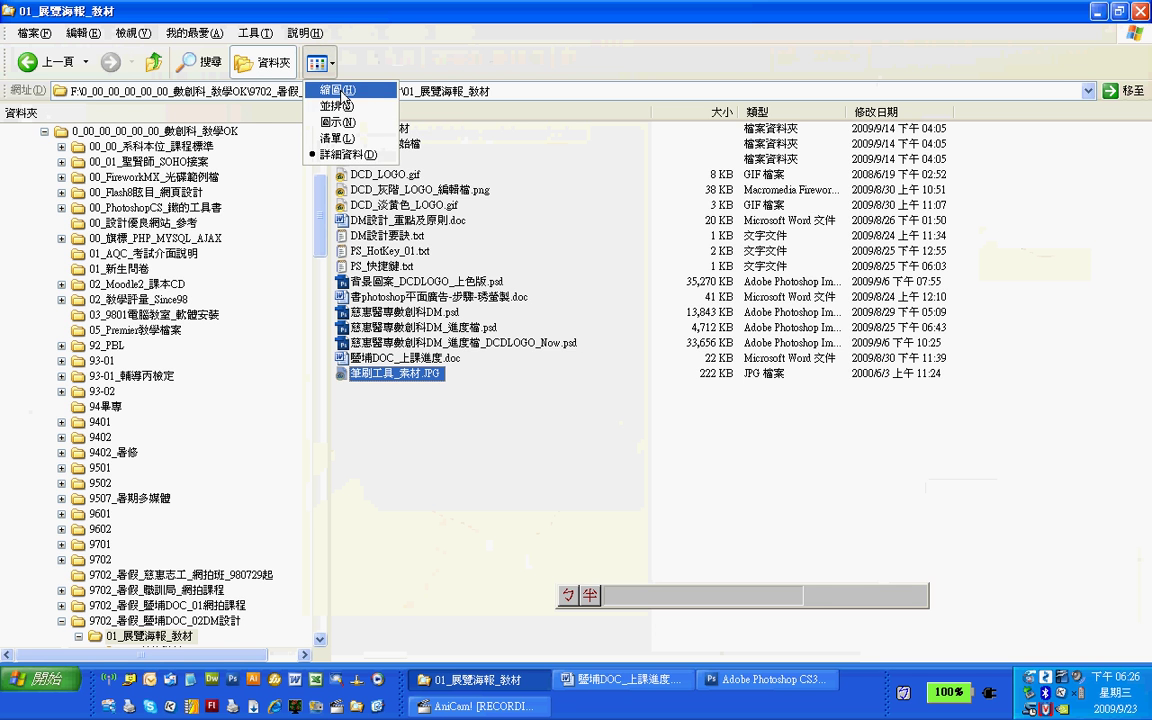
pyautogui.click(341, 106)
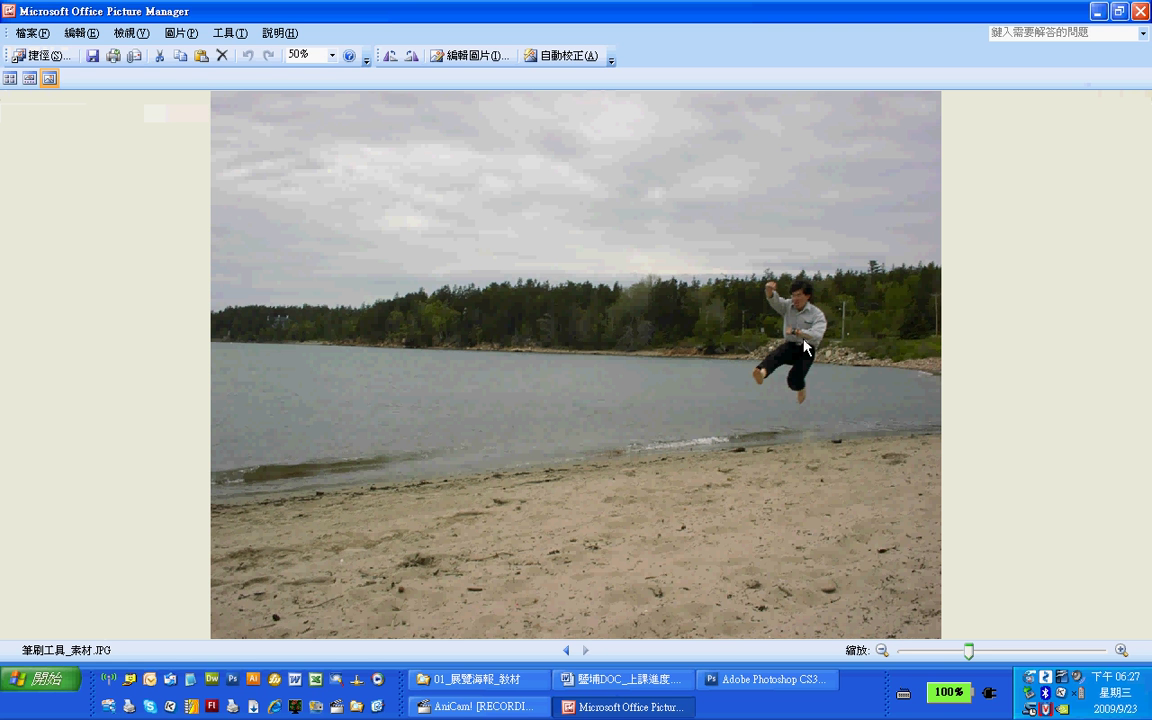
pyautogui.click(1099, 12)
# Step: Switch to Photoshop and open the photo 筆刷工具_素材.JPG from the 01_展覽海報_教材 folder
pyautogui.click(765, 679)
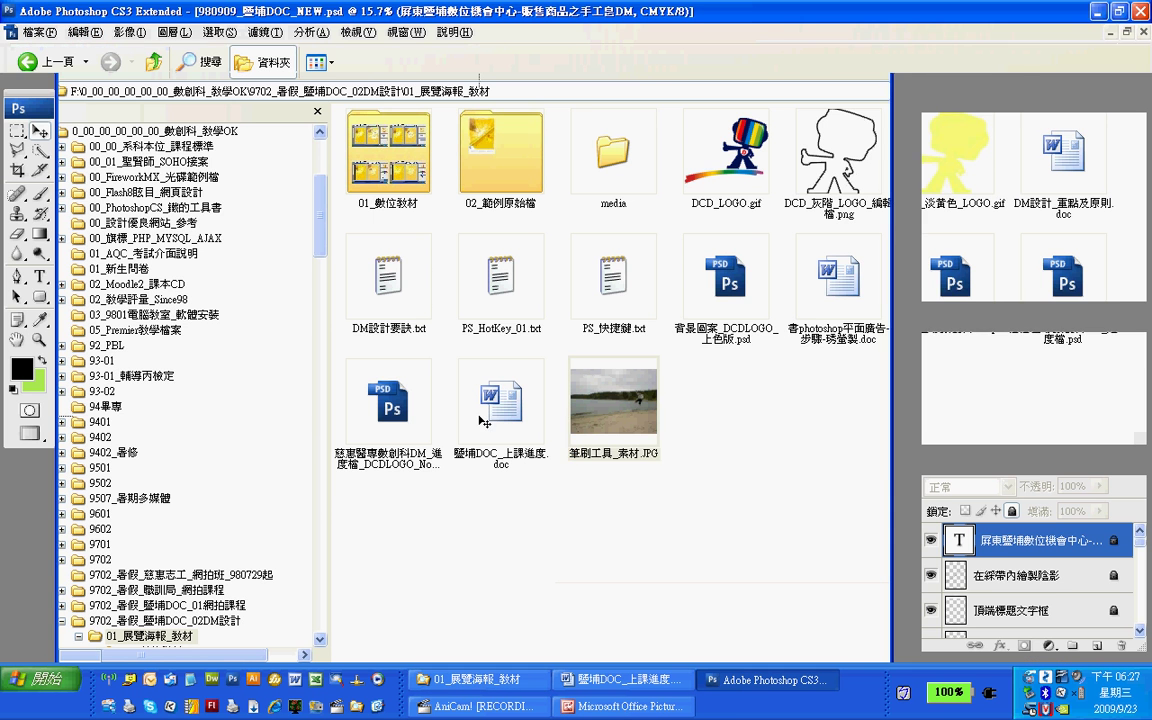
pyautogui.click(35, 32)
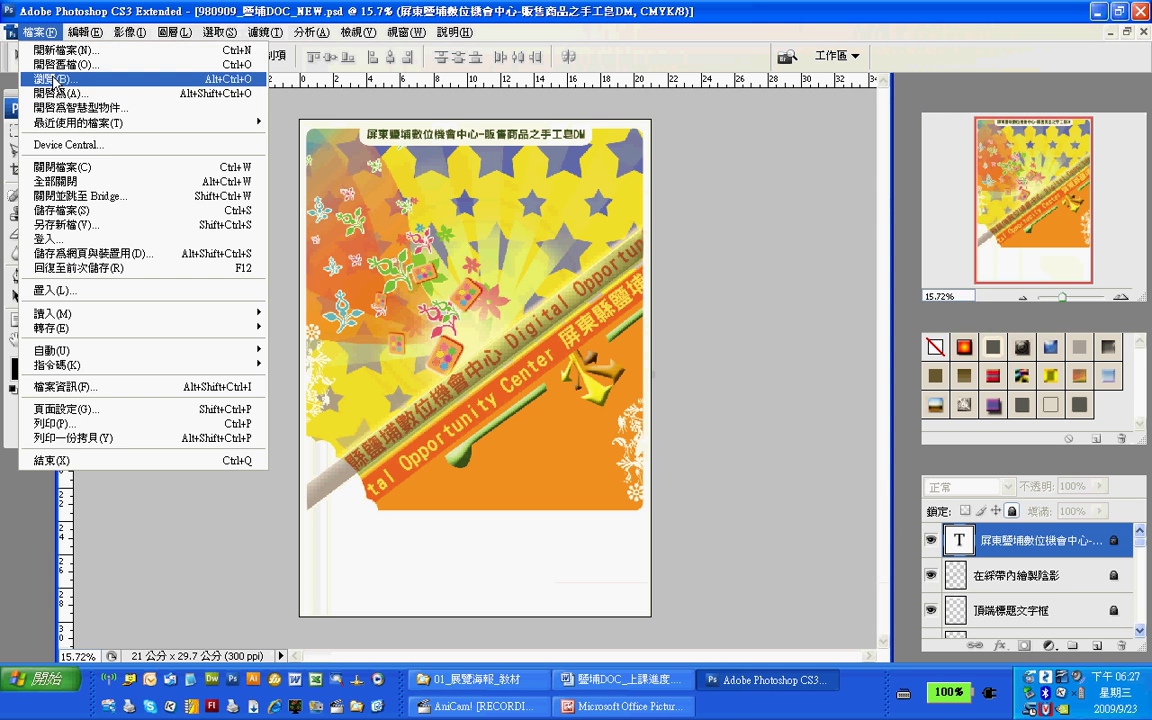
pyautogui.click(60, 68)
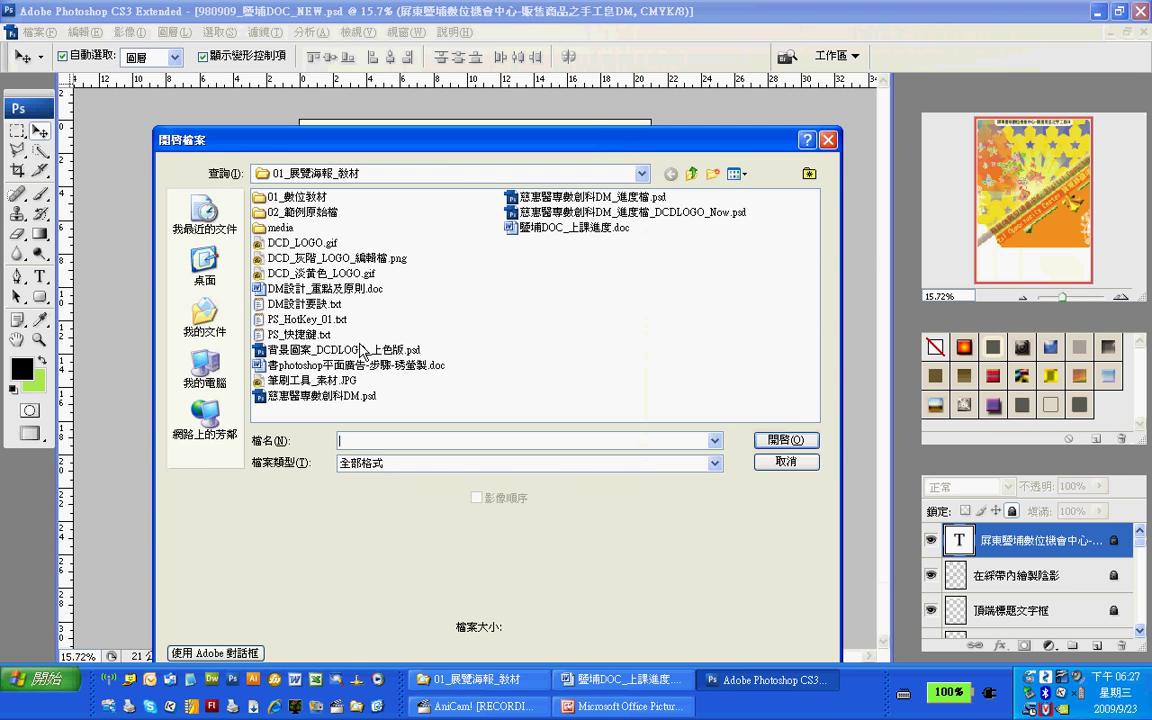
pyautogui.doubleClick(347, 381)
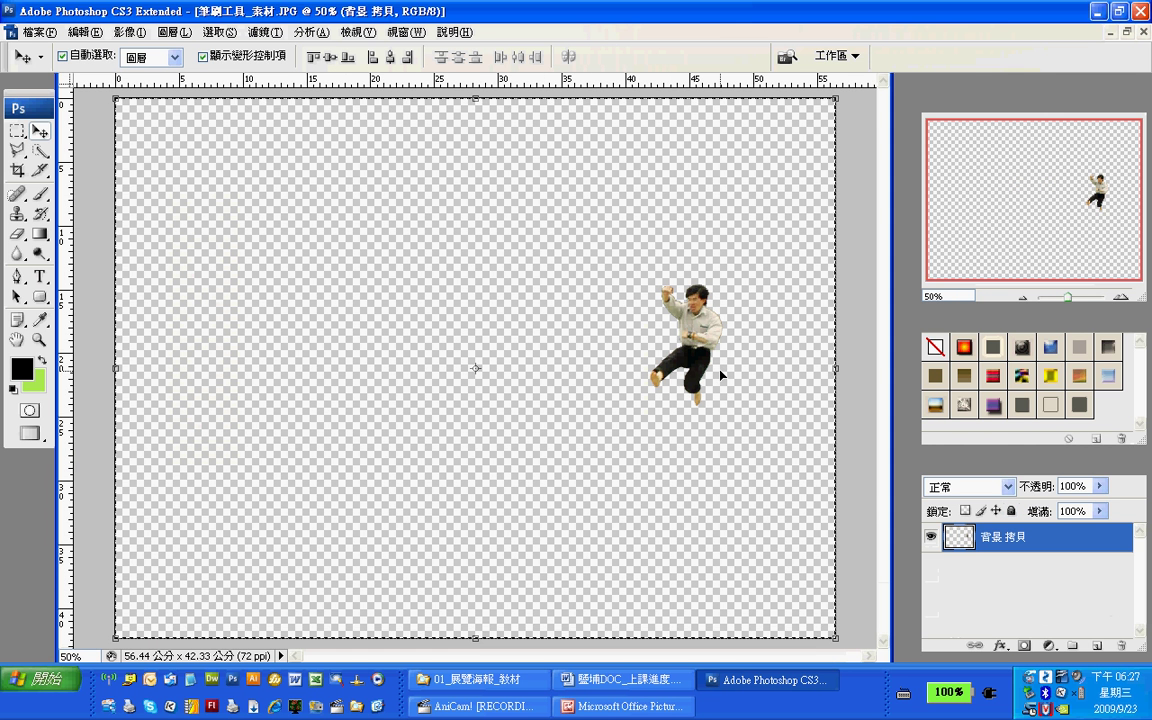
# Step: Undo the photo's cutout edits step by step, back to the full picture on its original 背景 layer
pyautogui.hotkey('ctrl', 'alt', 'z')
pyautogui.hotkey('ctrl', 'alt', 'z')
pyautogui.hotkey('ctrl', 'alt', 'z')
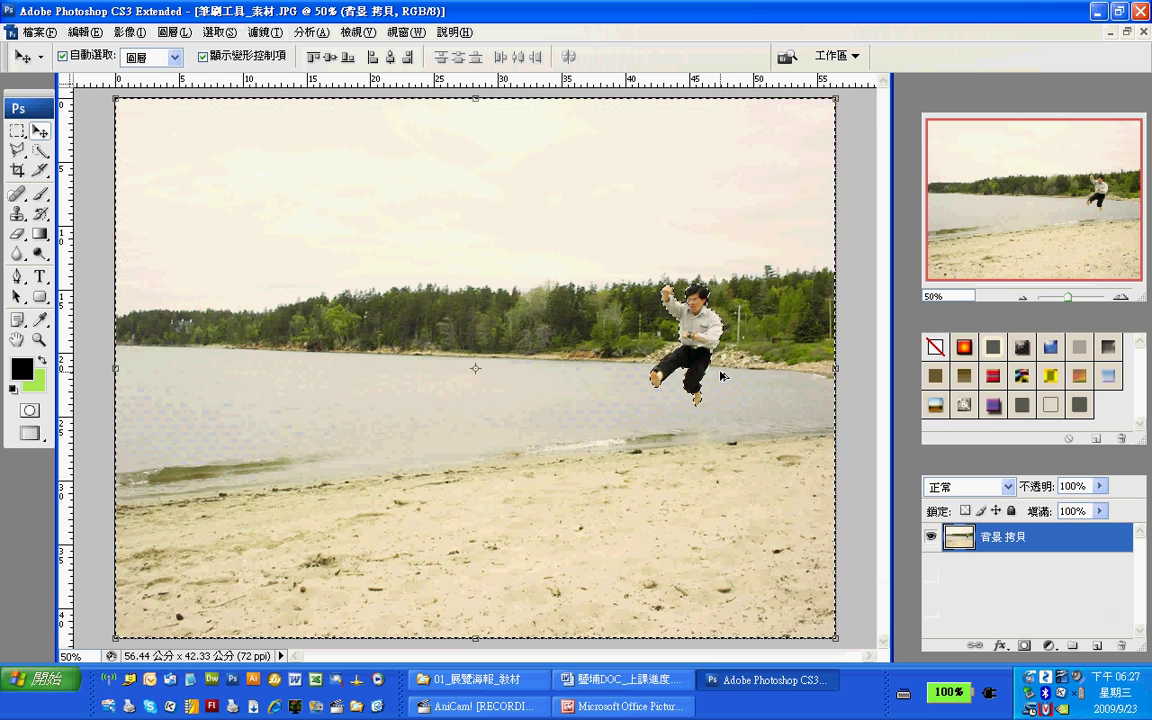
pyautogui.hotkey('ctrl', 'alt', 'z')
pyautogui.hotkey('ctrl', 'alt', 'z')
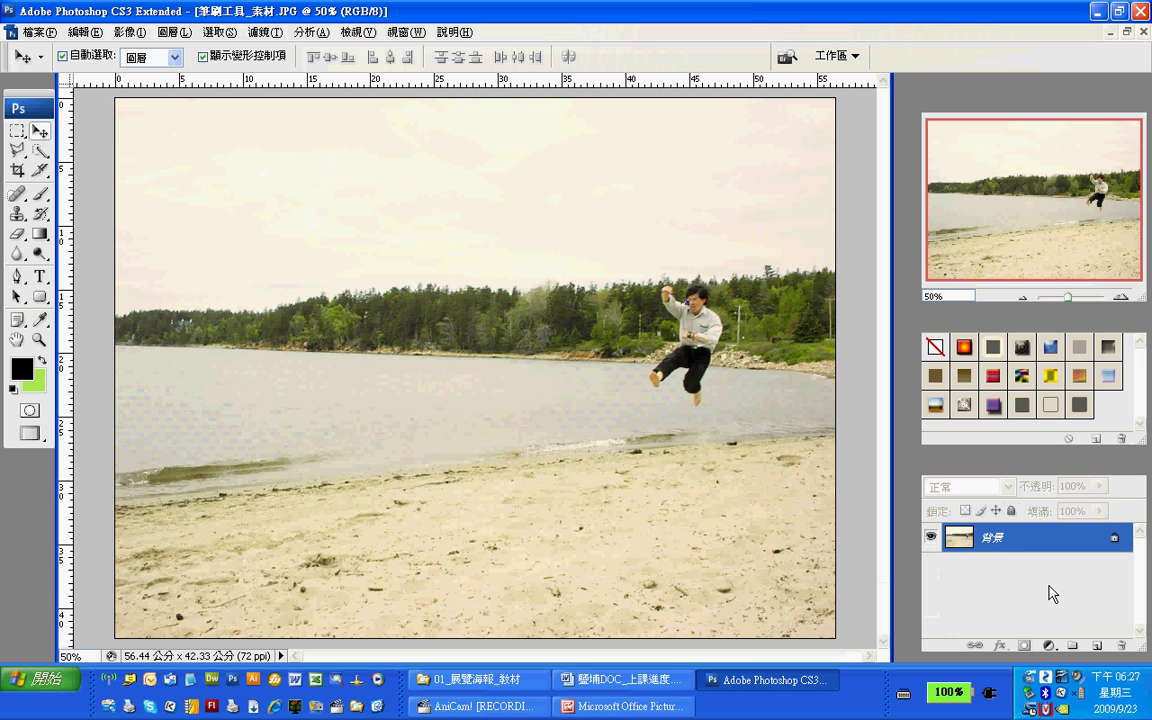
# Step: Duplicate the 背景 layer as 背景 拷貝 and delete the original locked 背景 layer
pyautogui.rightClick(1046, 545)
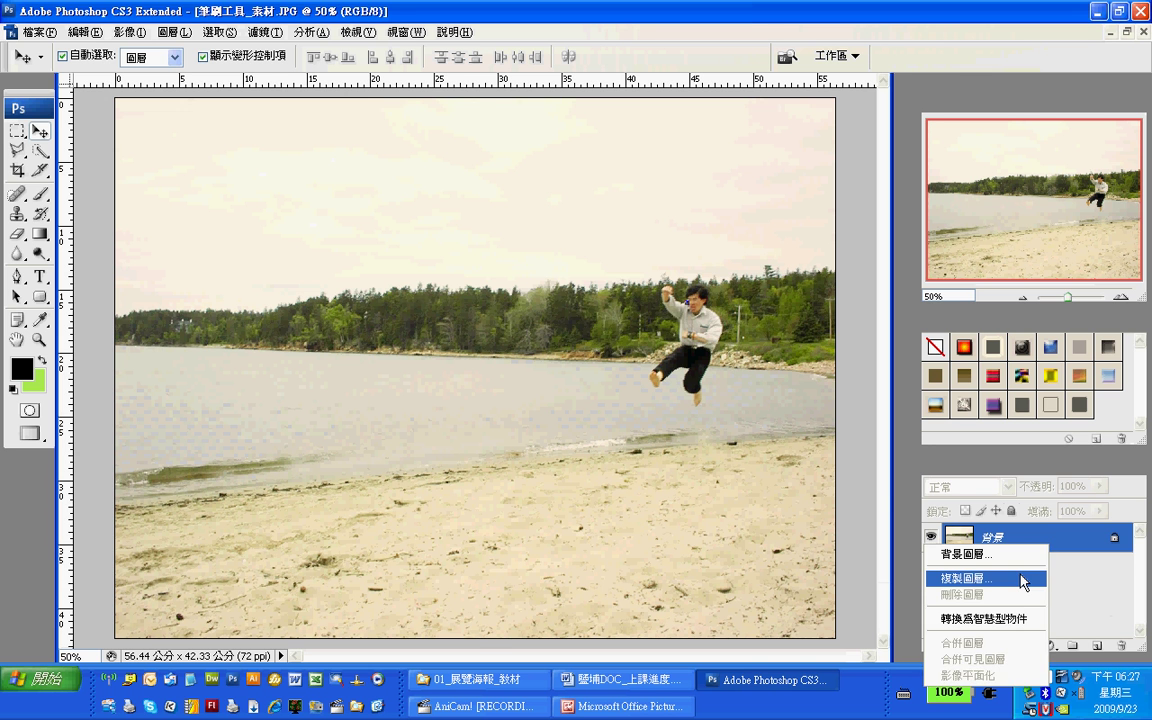
pyautogui.click(1024, 579)
pyautogui.click(728, 212)
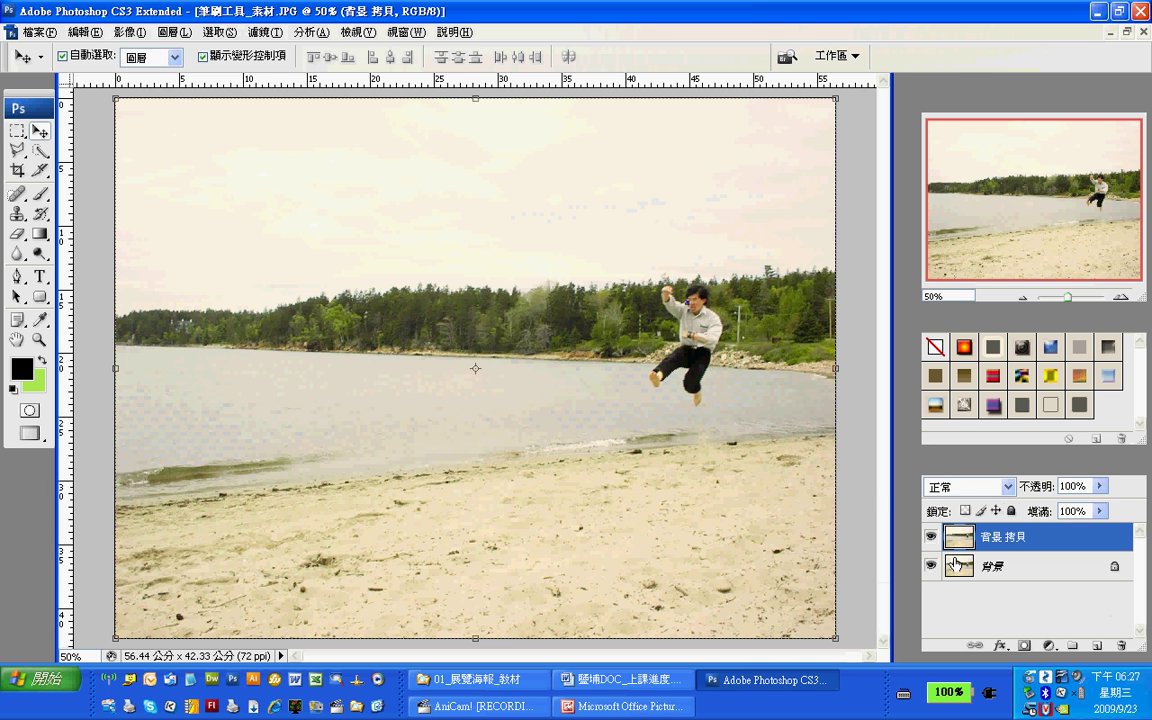
pyautogui.click(1028, 572)
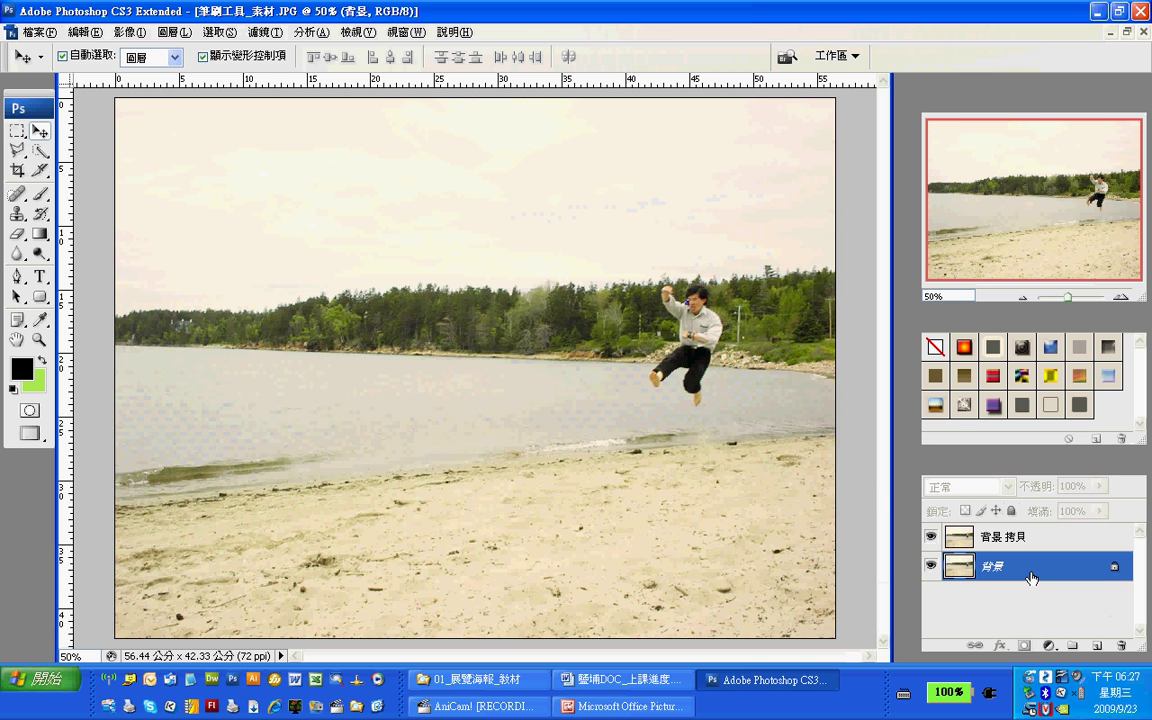
pyautogui.click(932, 566)
pyautogui.click(930, 567)
pyautogui.click(1121, 646)
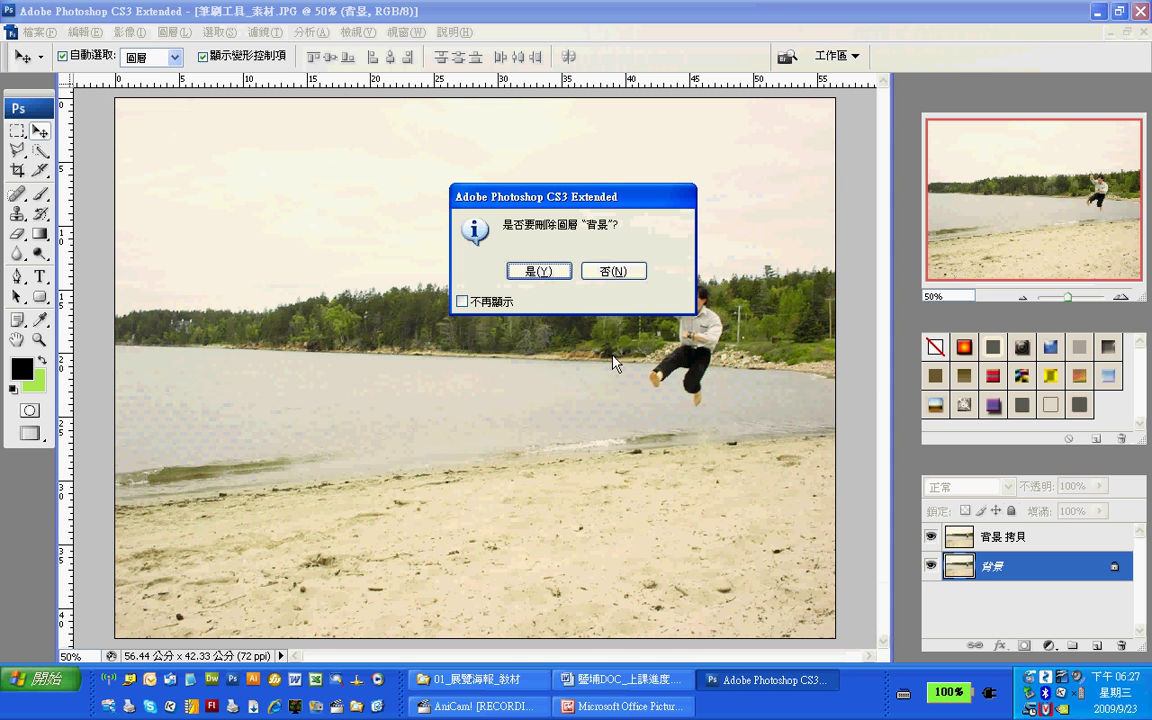
pyautogui.click(553, 272)
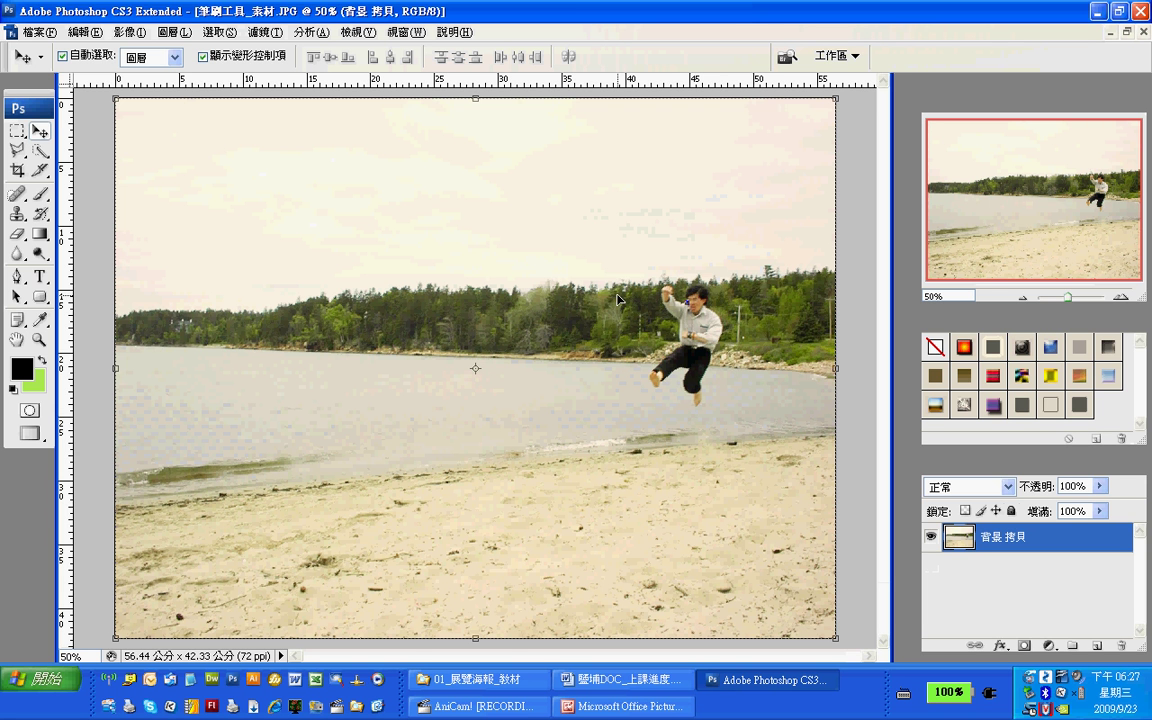
# Step: Raise the brightness of the 背景 拷貝 layer to +8 with Brightness/Contrast, leaving the contrast at 0
pyautogui.click(130, 32)
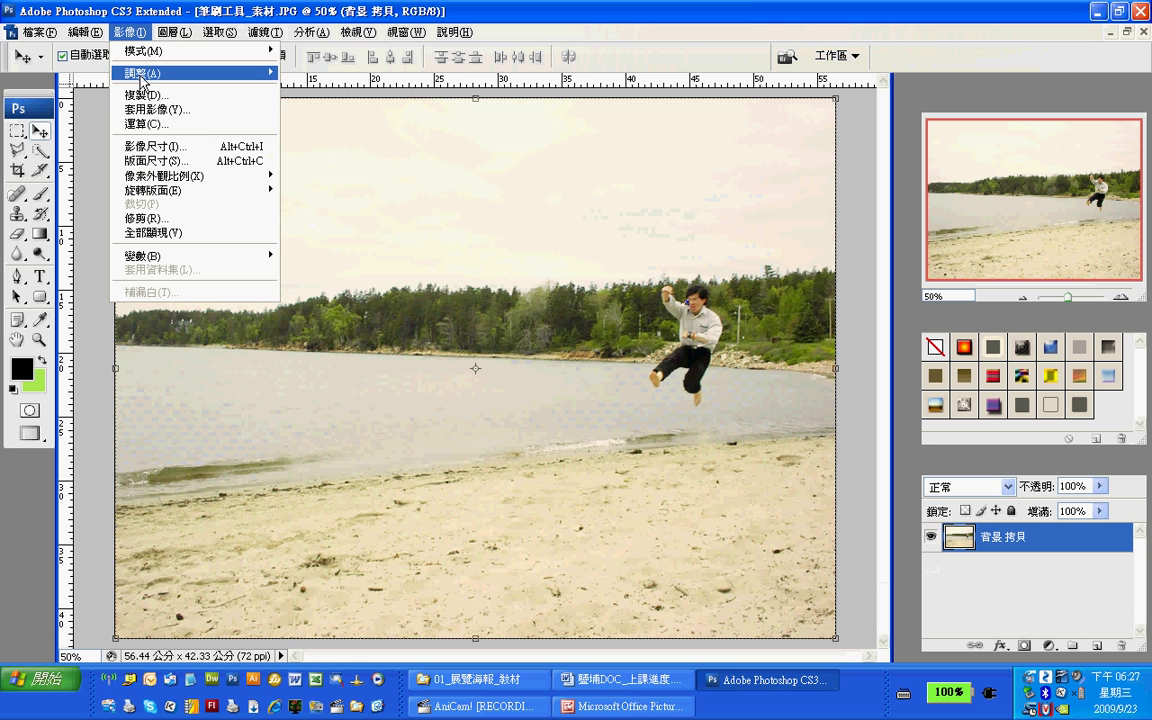
pyautogui.moveTo(200, 73)
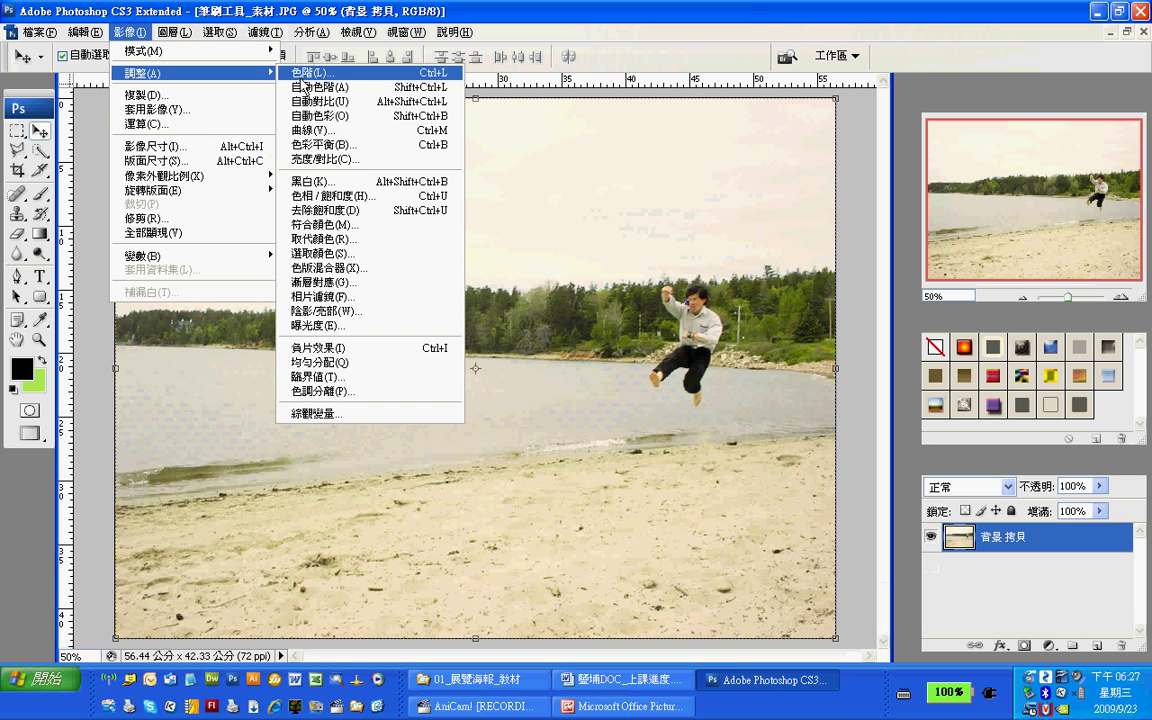
pyautogui.click(326, 159)
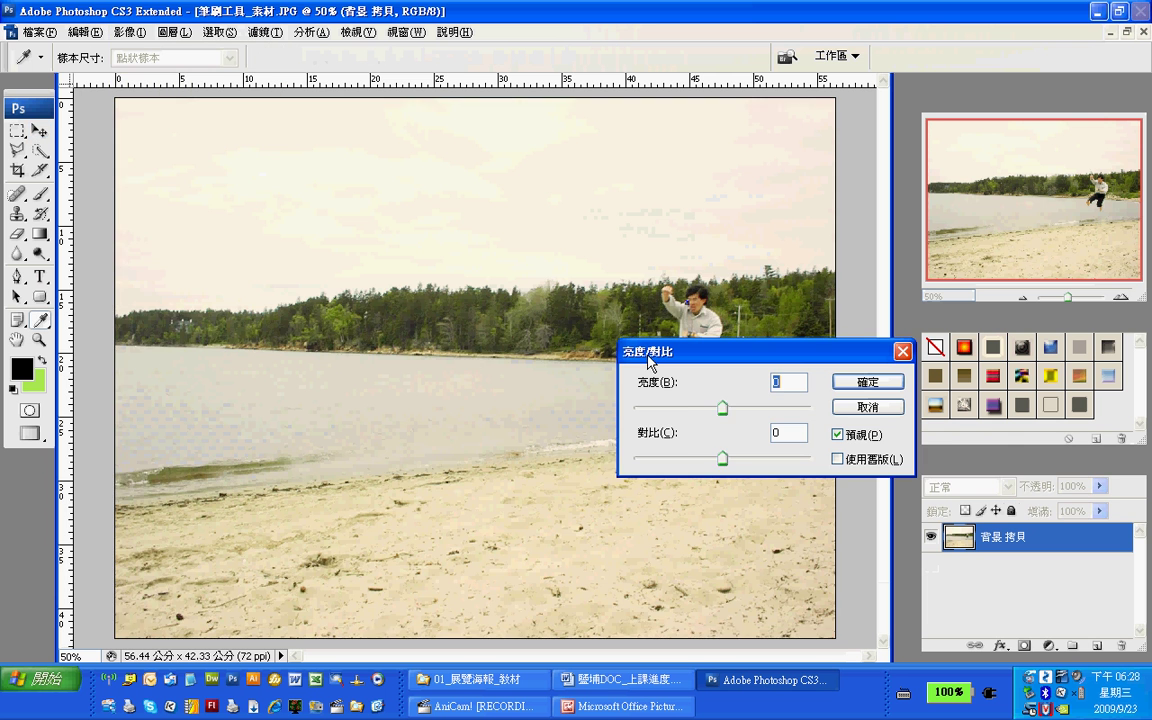
pyautogui.moveTo(725, 409)
pyautogui.mouseDown()
pyautogui.moveTo(692, 418)
pyautogui.moveTo(699, 406)
pyautogui.moveTo(728, 411)
pyautogui.mouseUp()
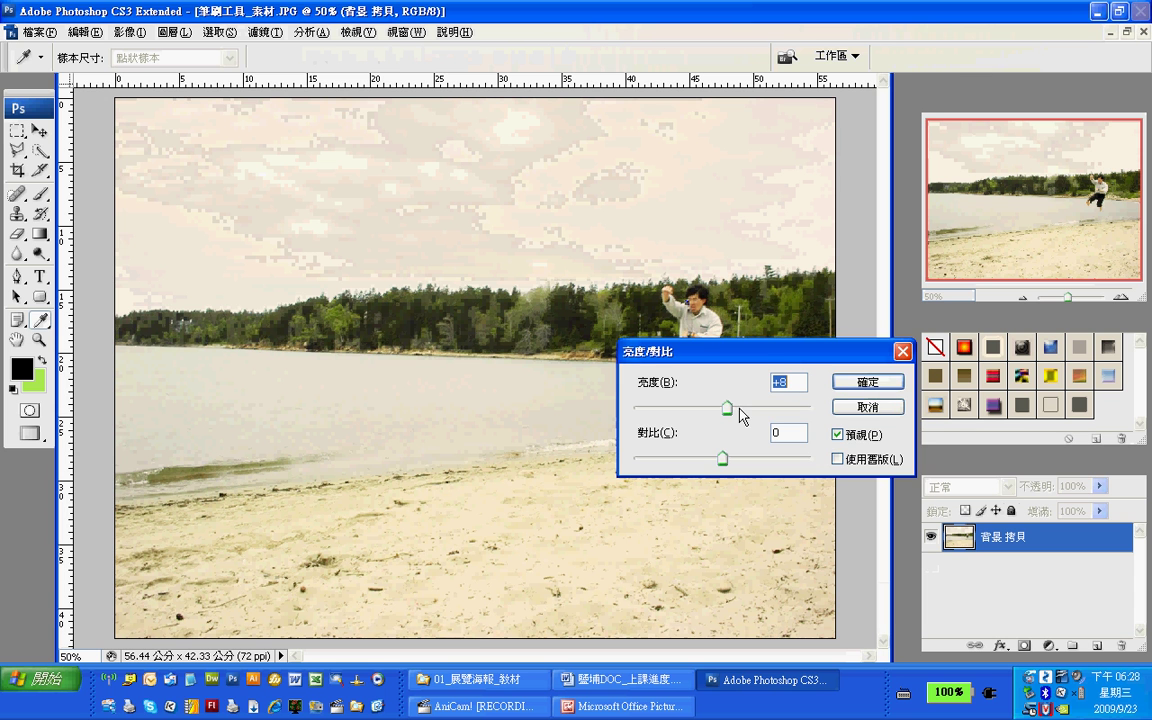
pyautogui.click(845, 383)
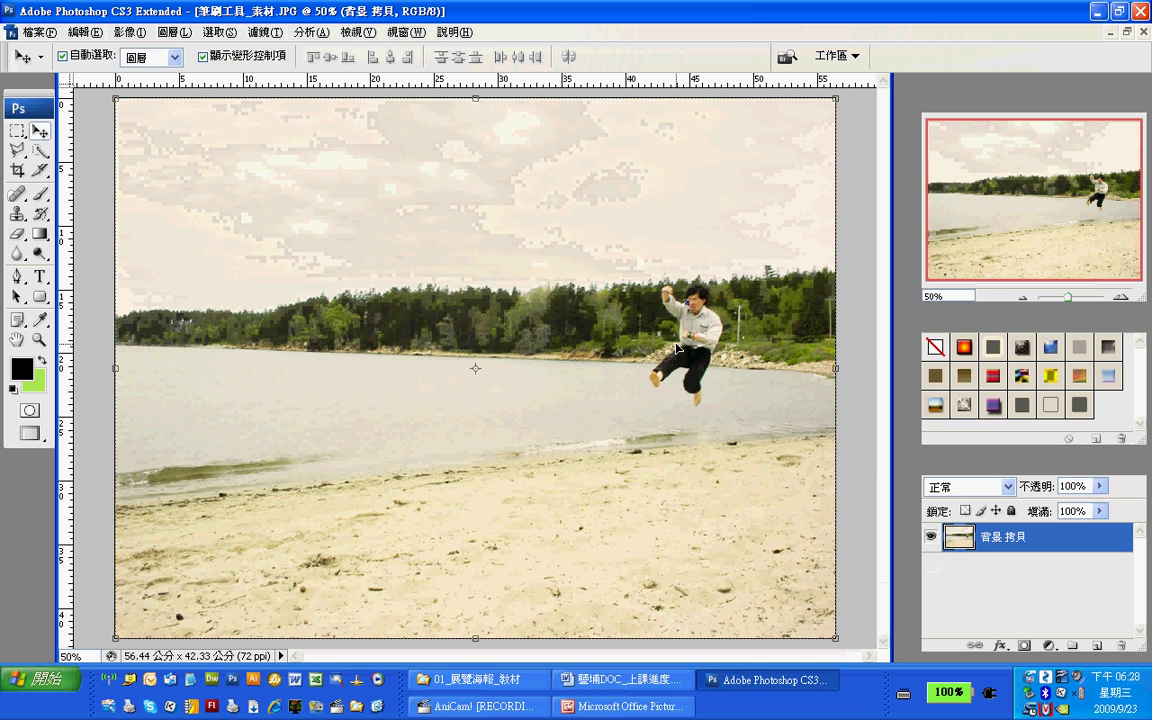
# Step: Frame the jumping man at 200% and choose the Polygonal Lasso tool
pyautogui.click(40, 345)
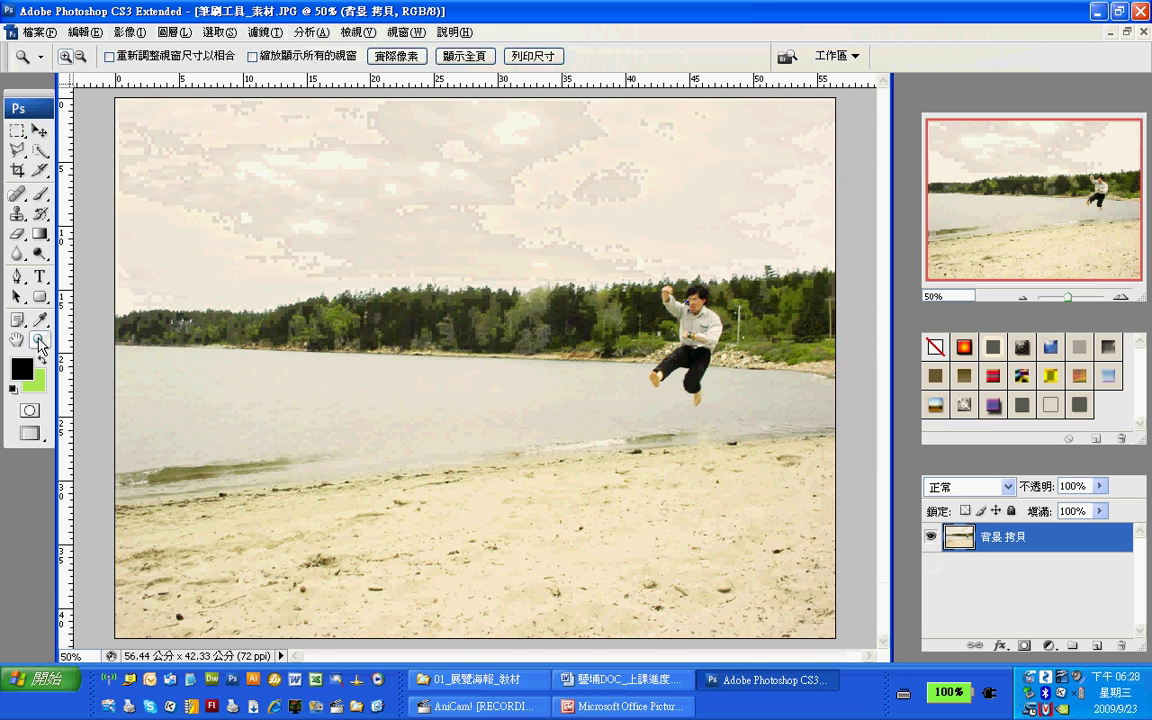
pyautogui.click(658, 374)
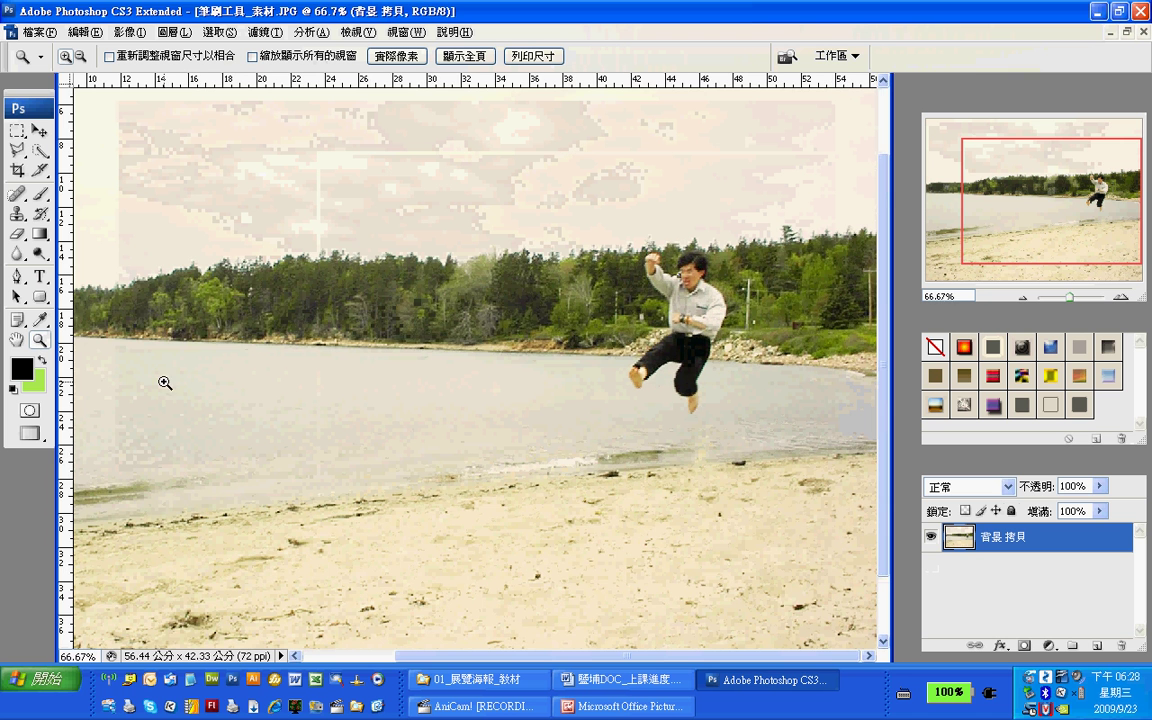
pyautogui.click(631, 347)
pyautogui.click(631, 347)
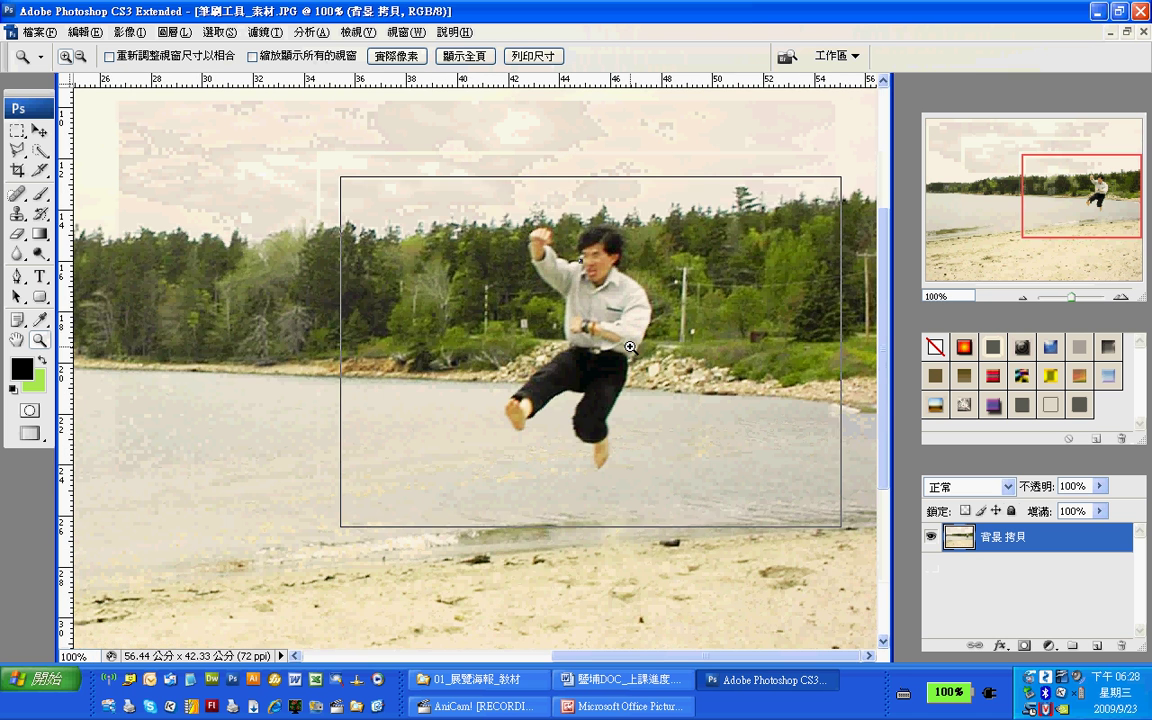
pyautogui.click(17, 340)
pyautogui.moveTo(416, 286); pyautogui.dragTo(511, 308)
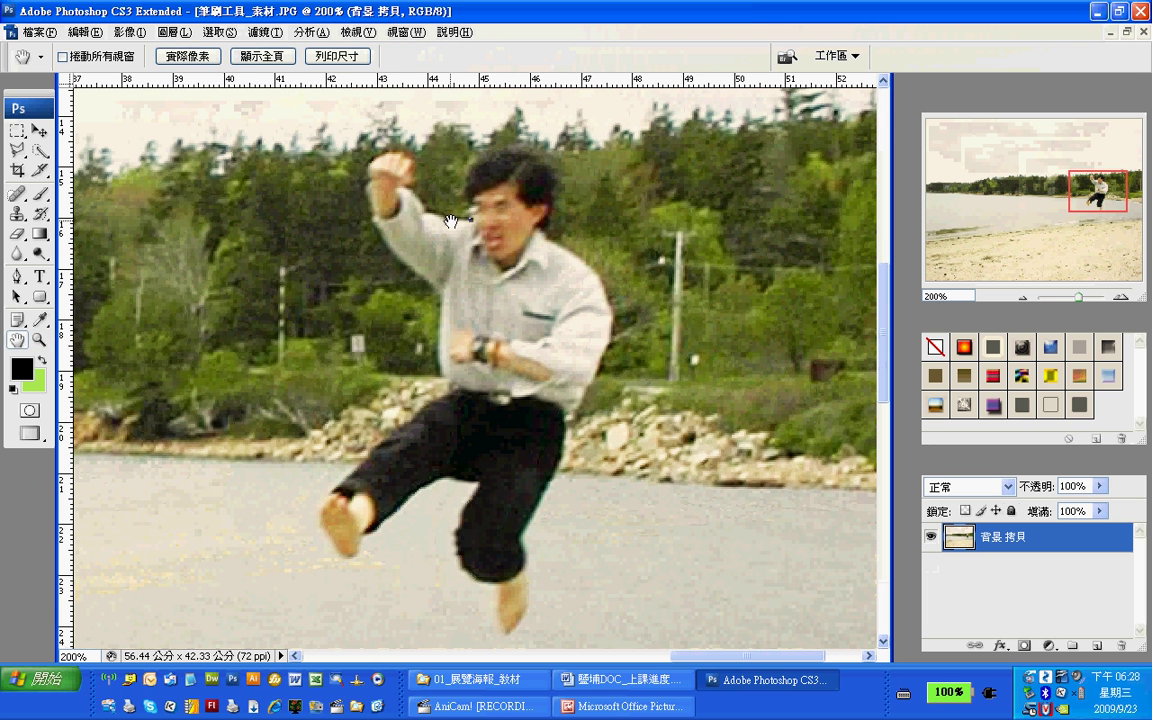
pyautogui.click(17, 156)
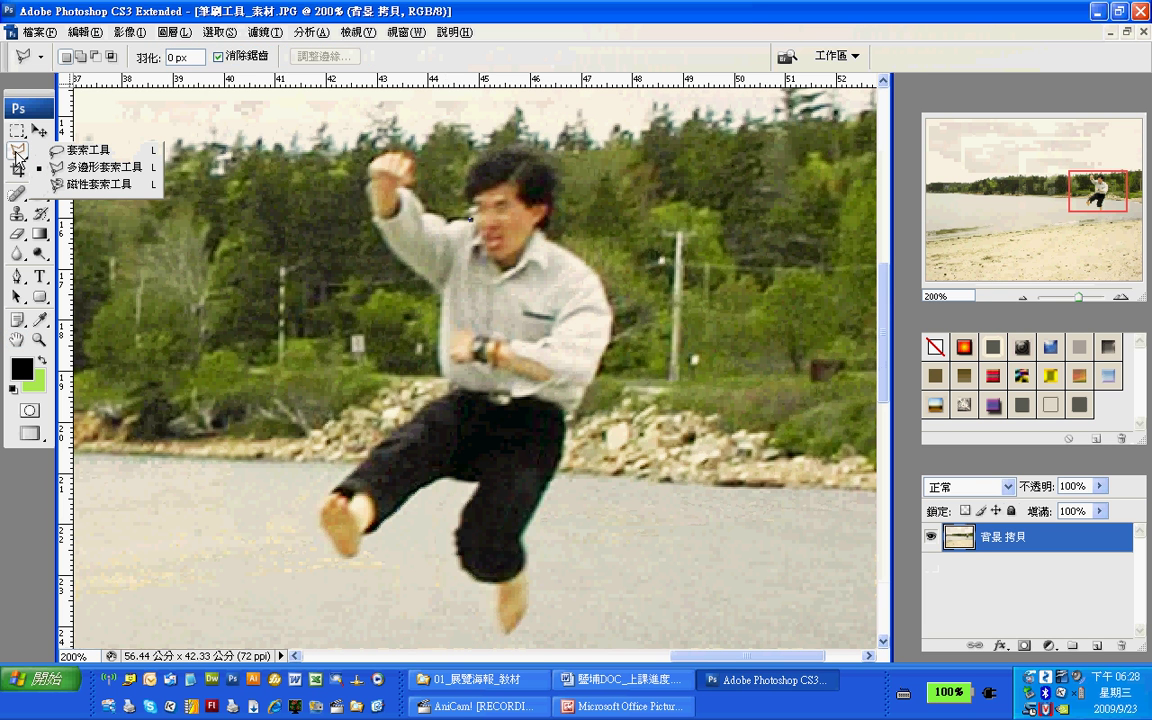
pyautogui.click(66, 170)
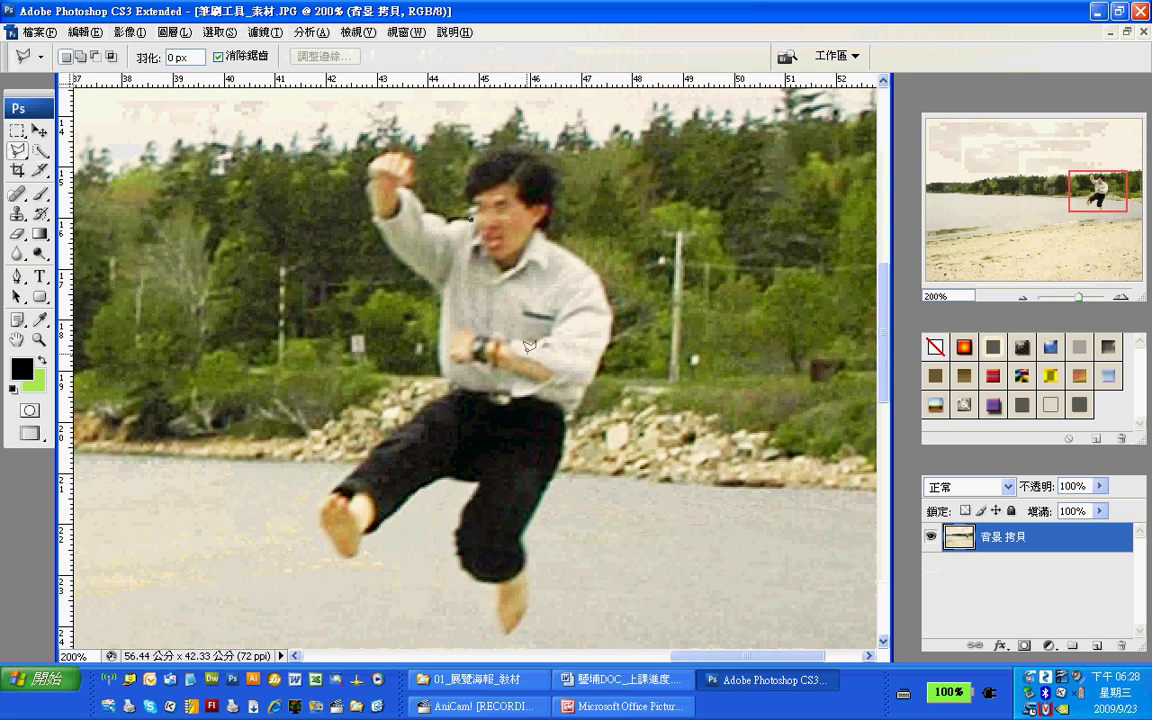
# Step: Start a Pen tool path beside the man's face and run it along the upper edge of his raised sleeve
pyautogui.click(18, 279)
pyautogui.rightClick(20, 284)
pyautogui.click(86, 279)
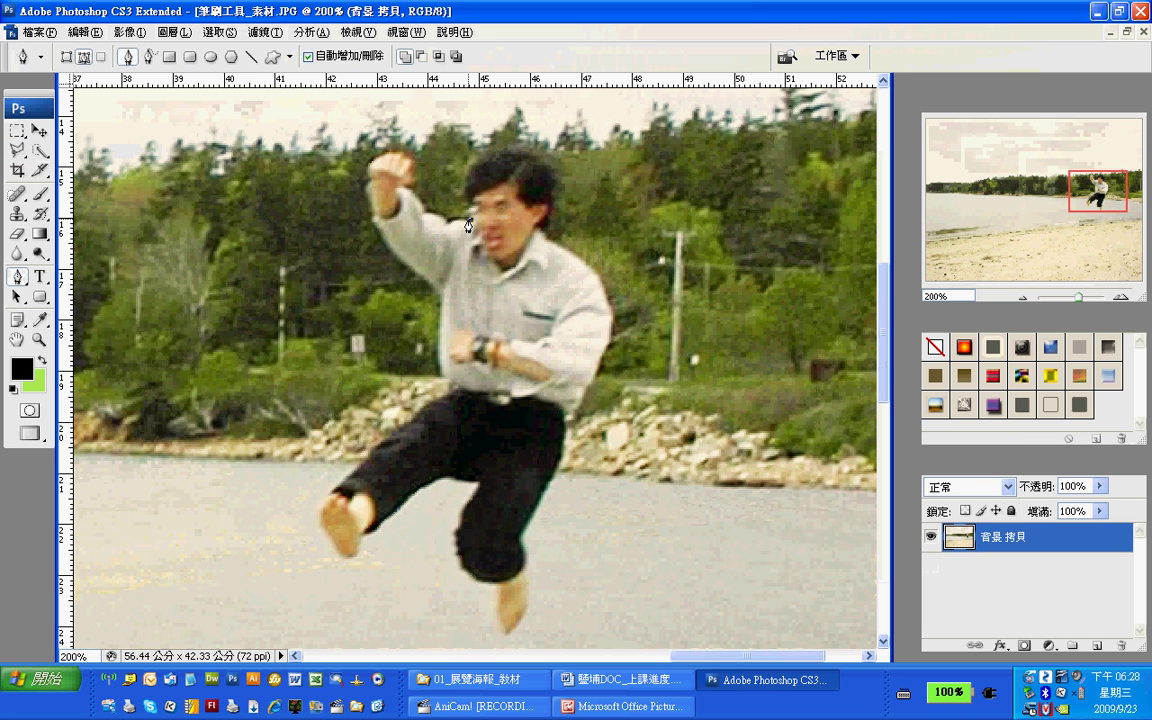
pyautogui.click(539, 229)
pyautogui.hotkey('ctrl', 'z')
pyautogui.click(449, 220)
pyautogui.moveTo(449, 222); pyautogui.dragTo(440, 227)
pyautogui.moveTo(423, 214); pyautogui.dragTo(407, 217)
# Step: Remove the outgoing direction handle from the path's last anchor point on the raised sleeve
pyautogui.click(40, 340)
pyautogui.click(442, 266)
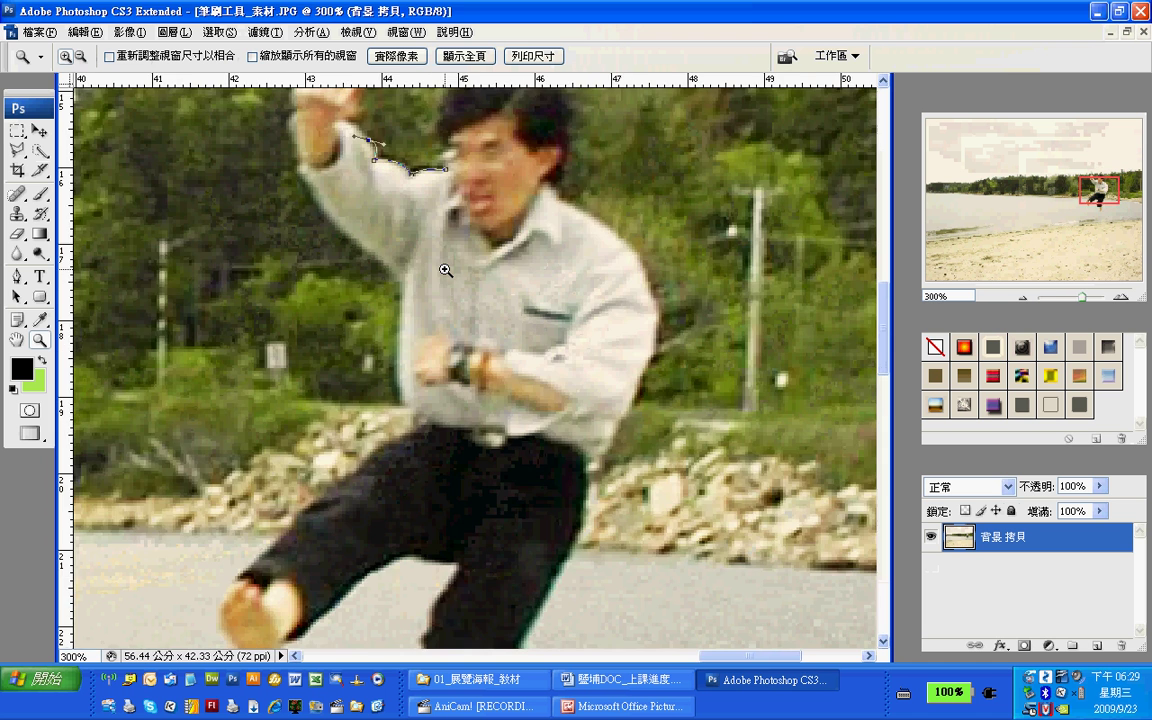
pyautogui.click(443, 271)
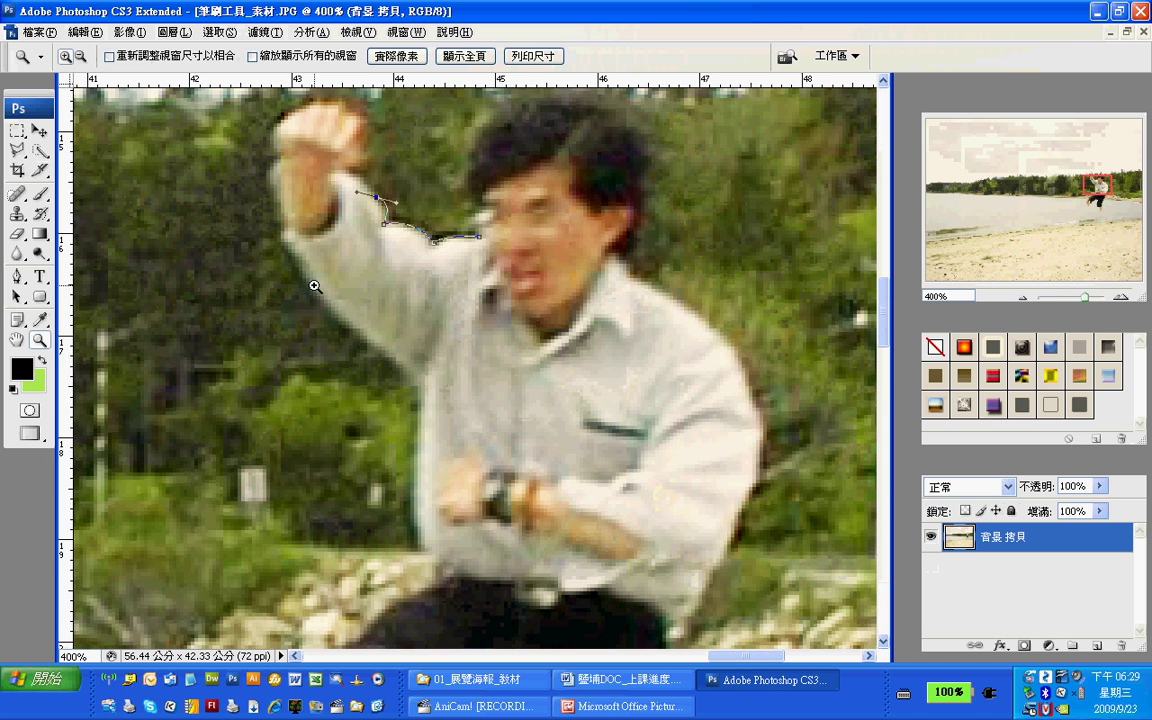
pyautogui.click(373, 305)
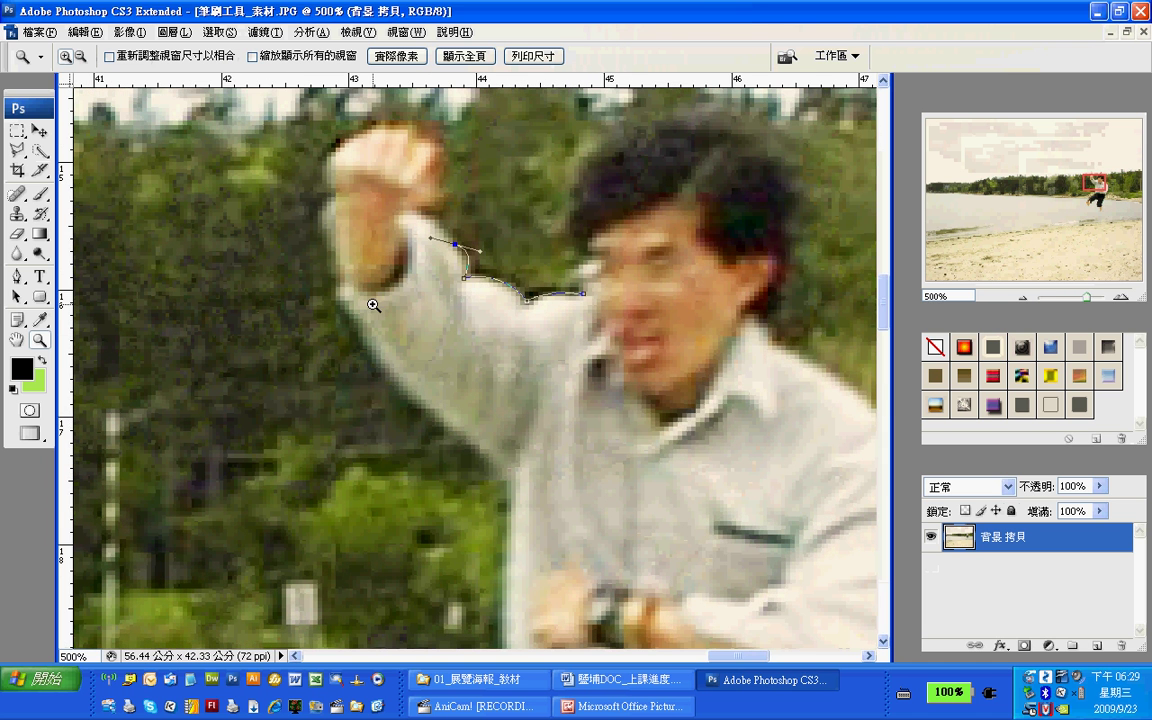
pyautogui.click(20, 340)
pyautogui.moveTo(476, 324); pyautogui.dragTo(432, 438)
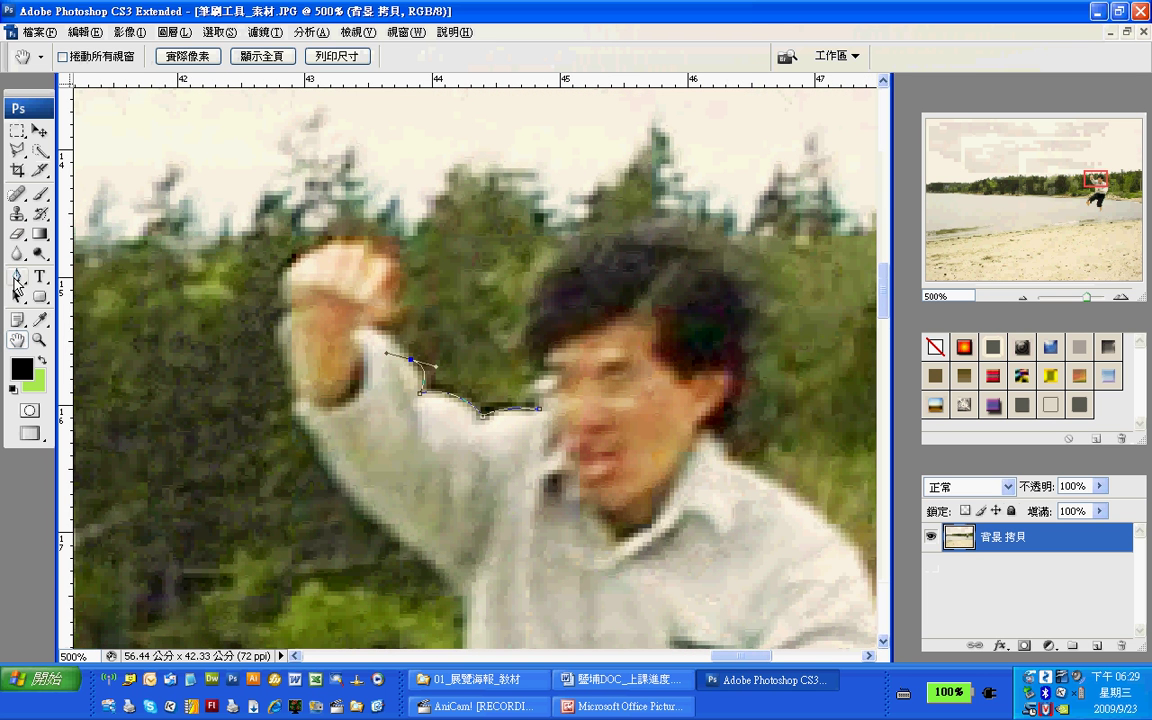
pyautogui.click(17, 276)
pyautogui.keyDown('alt'); pyautogui.click(410, 360); pyautogui.keyUp('alt')
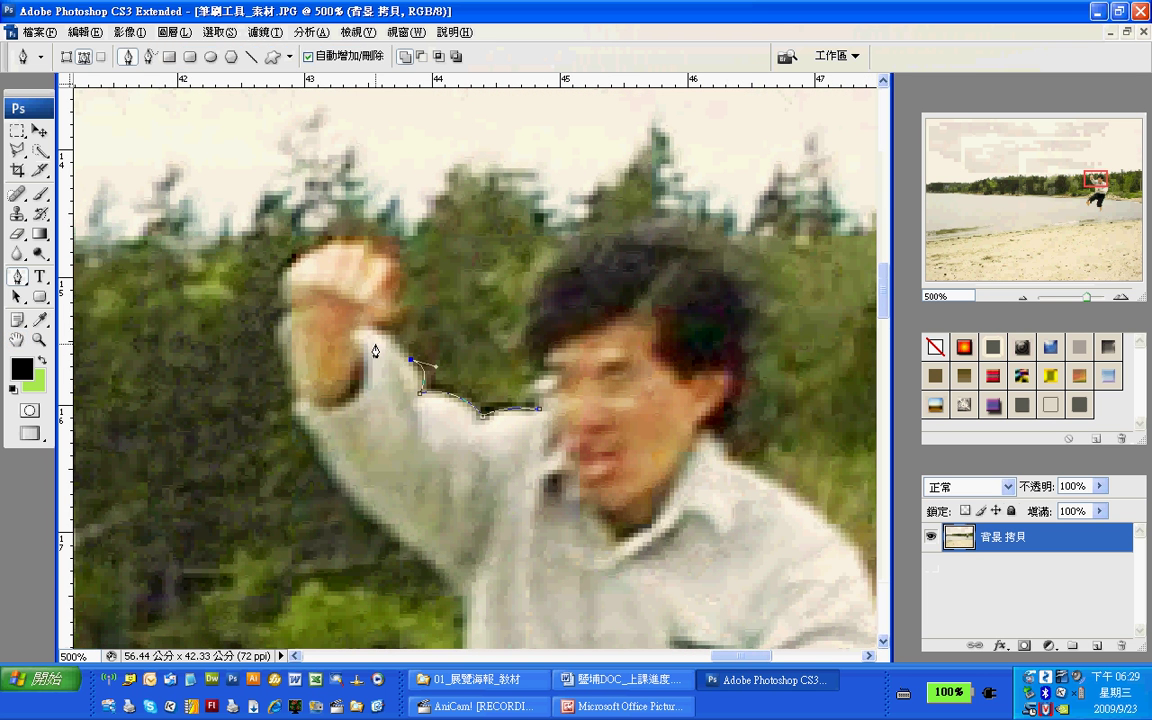
# Step: Continue the path from the sleeve cuff up the wrist and over the top of the raised fist
pyautogui.moveTo(377, 331); pyautogui.dragTo(402, 323)
pyautogui.moveTo(394, 290); pyautogui.dragTo(400, 259)
pyautogui.click(390, 259)
pyautogui.click(388, 251)
pyautogui.click(372, 251)
pyautogui.click(334, 241)
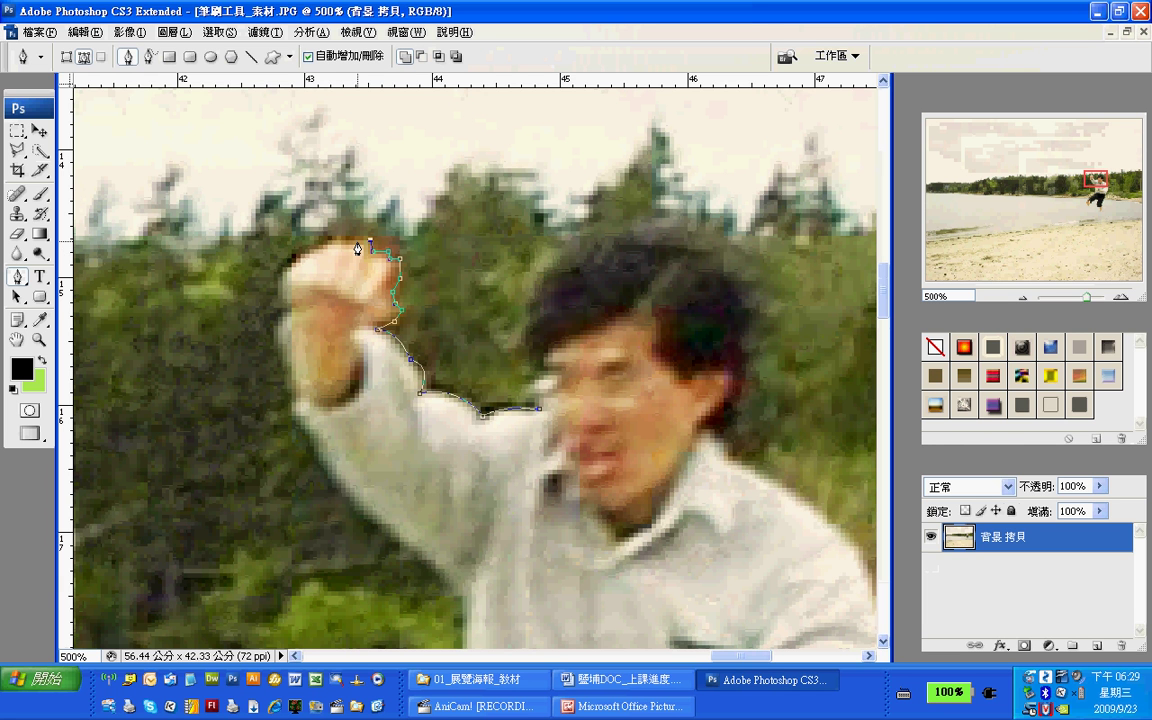
pyautogui.click(283, 267)
# Step: Extend the path from the fist down the outer edge of the forearm to the sleeve cuff
pyautogui.moveTo(284, 296)
pyautogui.mouseDown()
pyautogui.moveTo(298, 313)
pyautogui.moveTo(285, 299)
pyautogui.mouseUp()
pyautogui.click(291, 305)
pyautogui.moveTo(284, 345); pyautogui.dragTo(301, 360)
pyautogui.keyDown('alt'); pyautogui.click(284, 346); pyautogui.keyUp('alt')
pyautogui.moveTo(292, 394); pyautogui.dragTo(289, 416)
# Step: Extend the path along the underside of the raised sleeve to the armpit
pyautogui.scroll(-1, 289, 416)
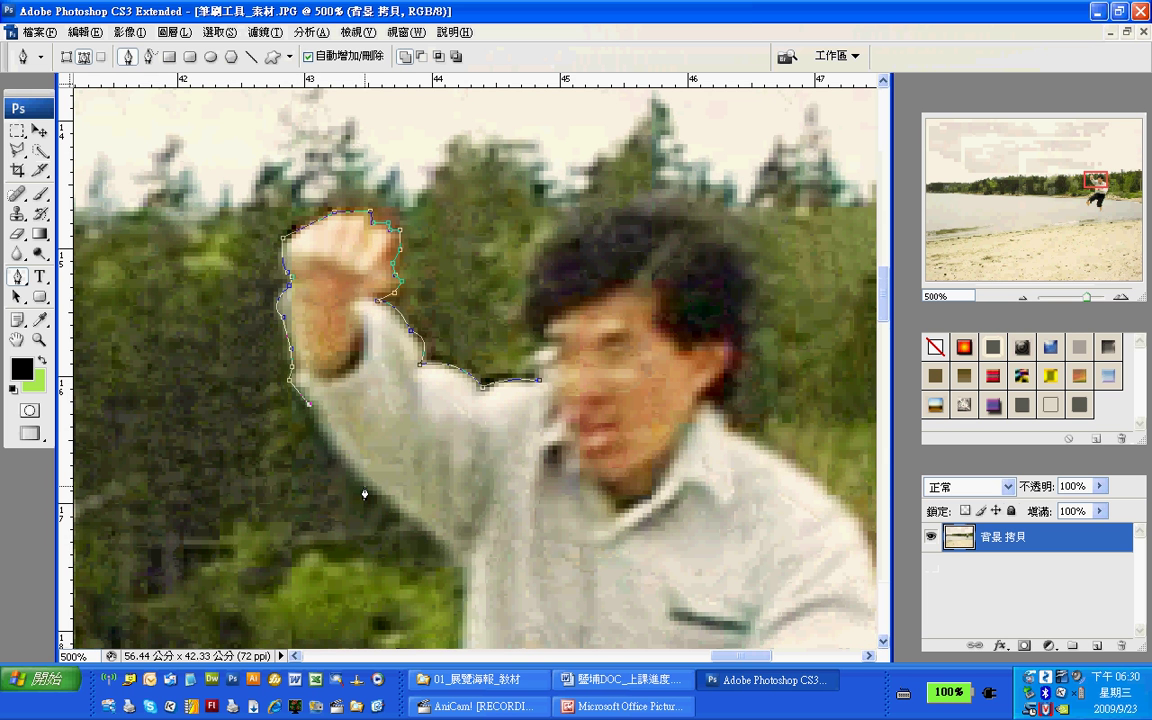
pyautogui.moveTo(386, 497); pyautogui.dragTo(431, 522)
pyautogui.click(443, 538)
pyautogui.click(465, 557)
# Step: Extend the path from the armpit down the side of the shirt to the waist
pyautogui.scroll(-2, 477, 561)
pyautogui.scroll(-5, 477, 561)
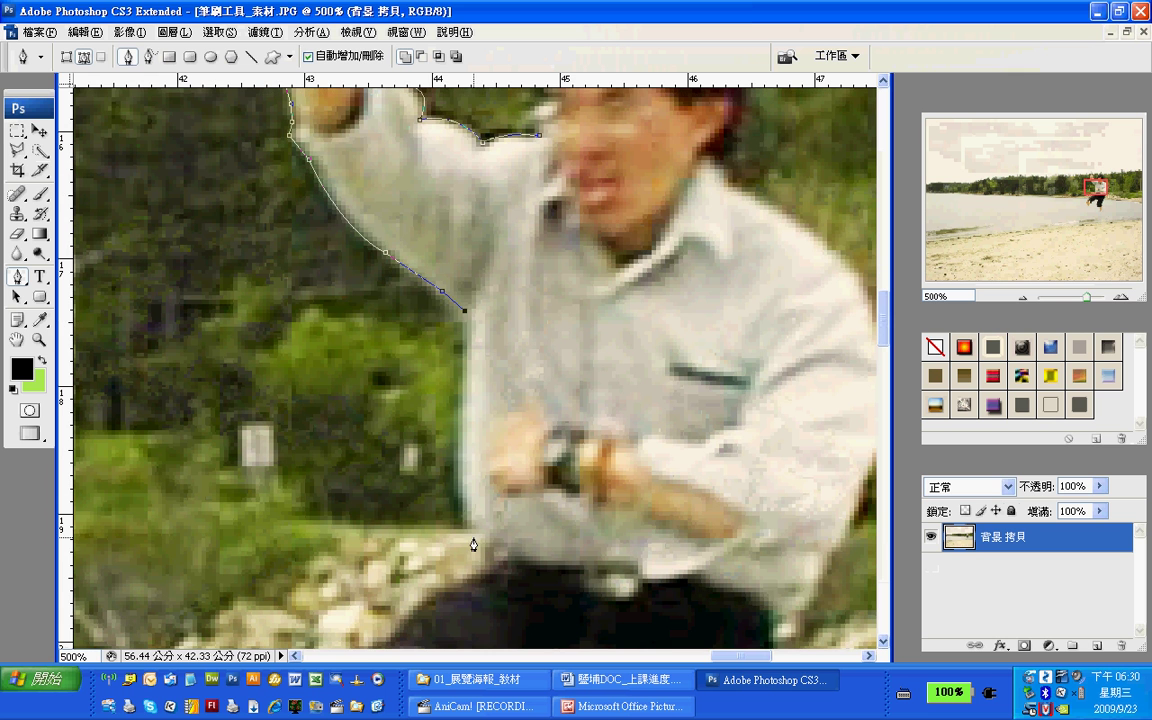
pyautogui.click(463, 503)
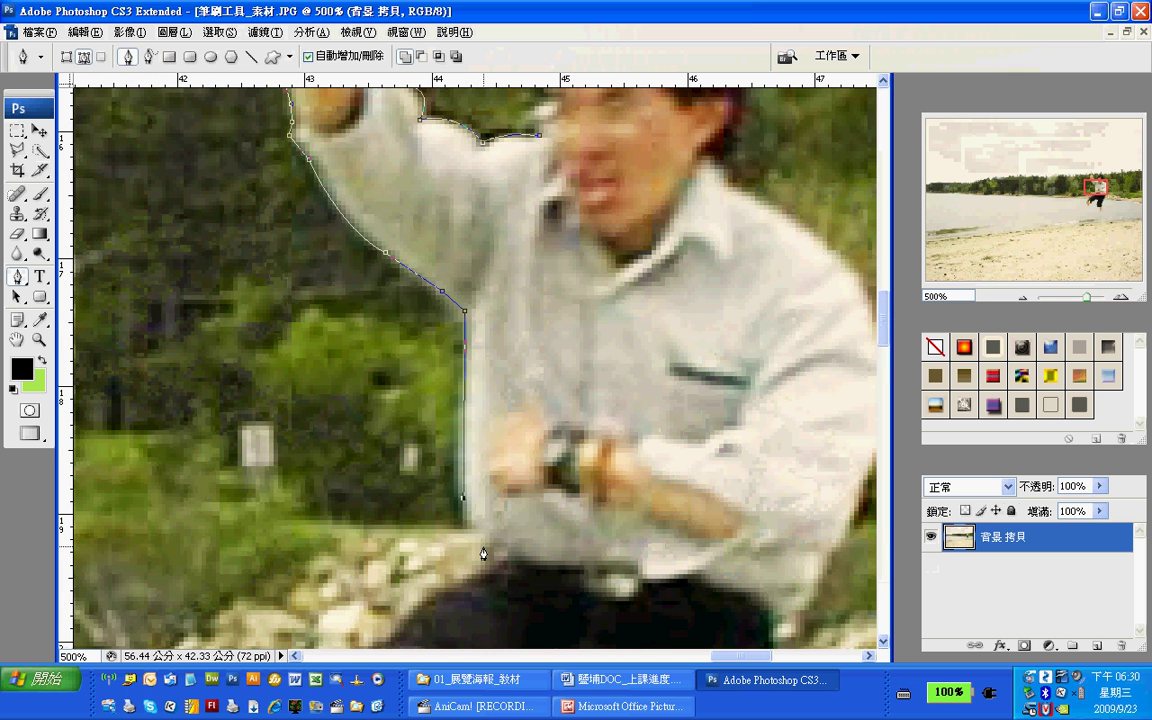
pyautogui.moveTo(487, 538); pyautogui.dragTo(511, 546)
pyautogui.keyDown('alt'); pyautogui.click(487, 538); pyautogui.keyUp('alt')
pyautogui.click(490, 568)
# Step: Continue the path from the waist along the upper edge of the raised thigh to the knee
pyautogui.scroll(-4, 492, 561)
pyautogui.click(444, 456)
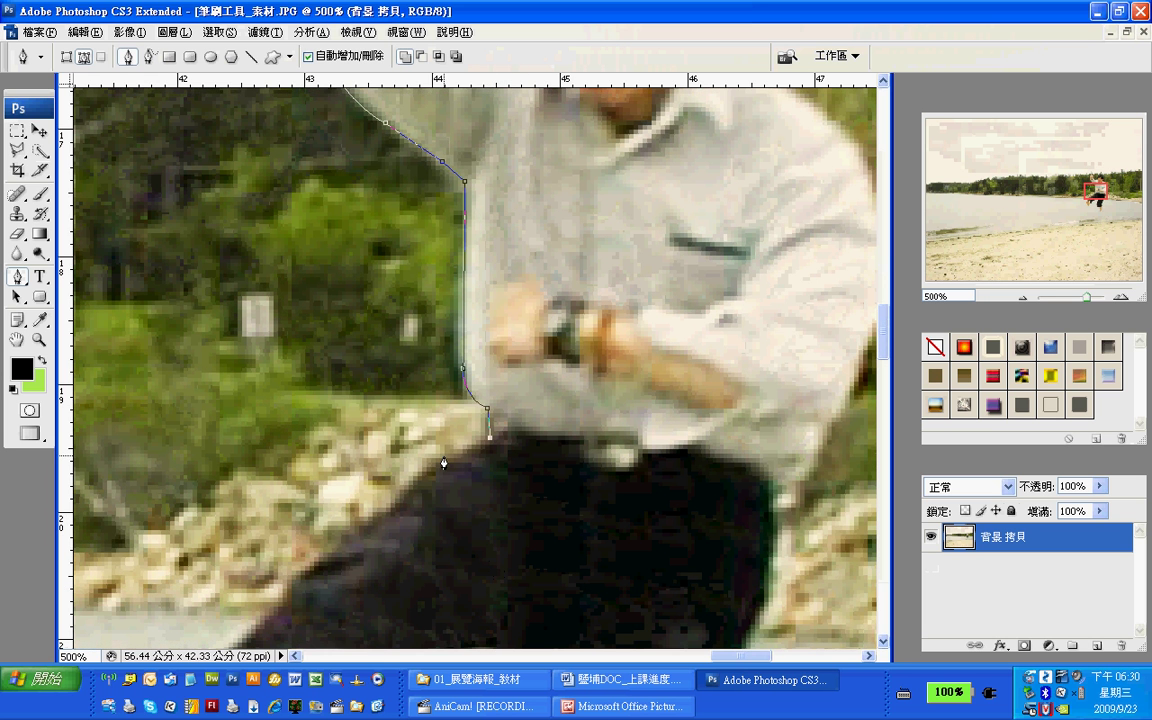
pyautogui.click(389, 504)
pyautogui.scroll(-4, 386, 510)
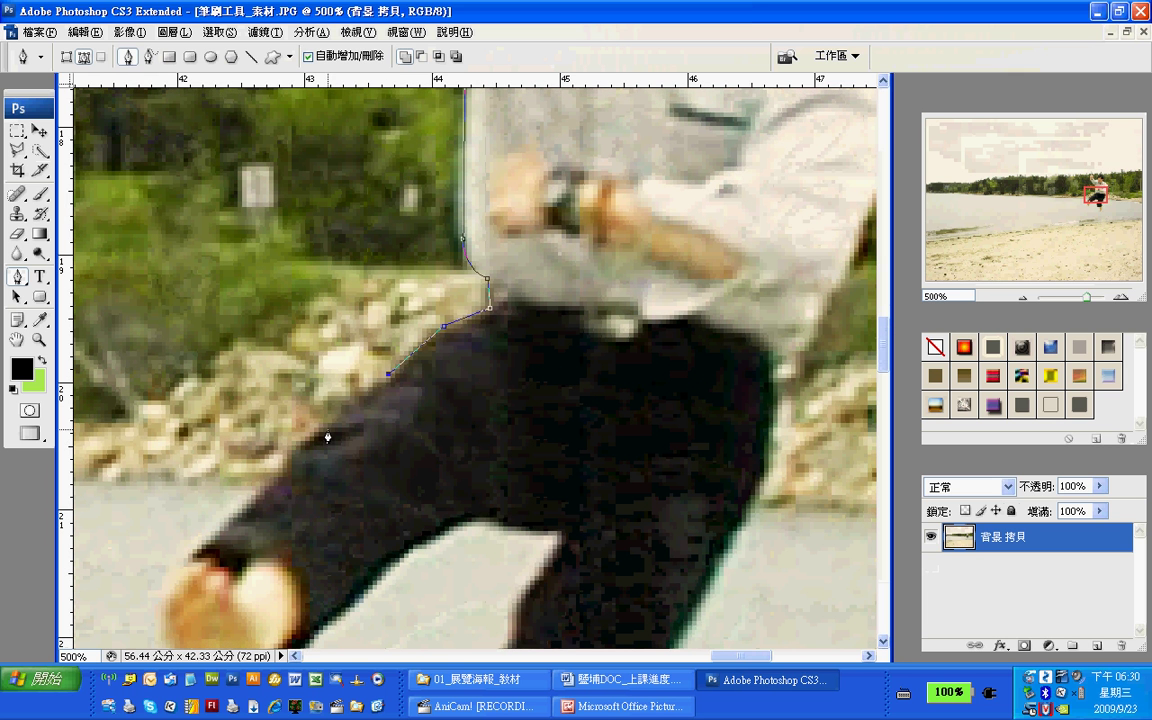
pyautogui.moveTo(290, 447); pyautogui.dragTo(257, 484)
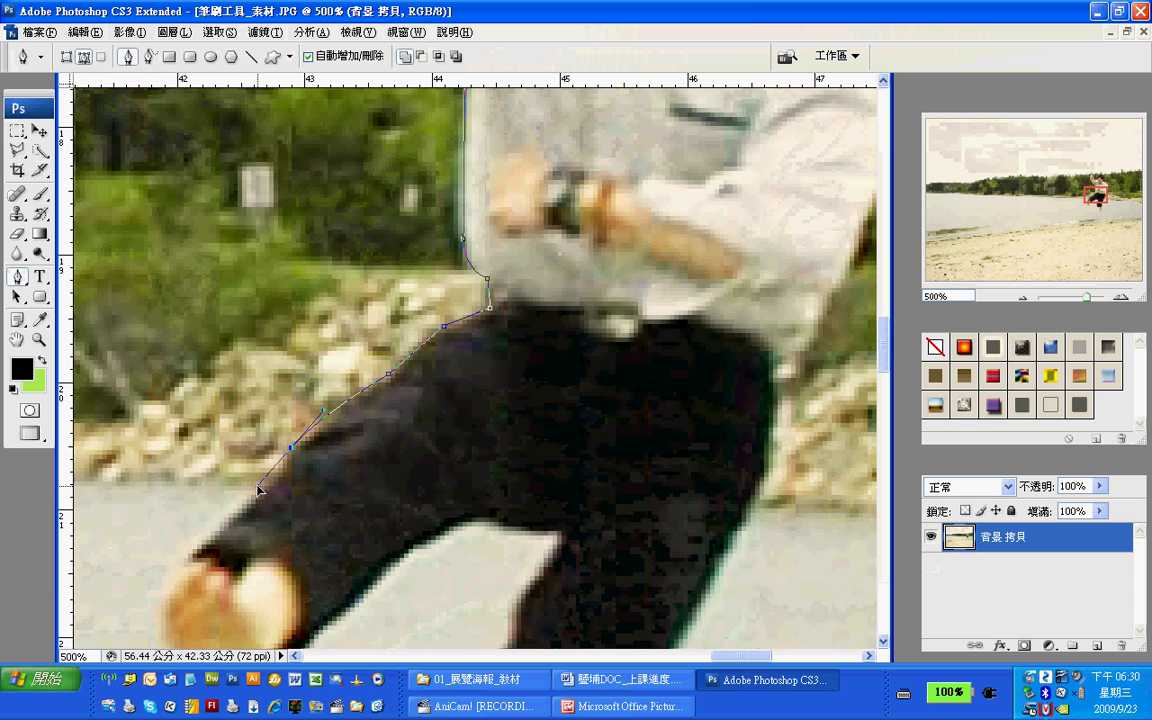
pyautogui.keyDown('alt'); pyautogui.click(290, 447); pyautogui.keyUp('alt')
pyautogui.scroll(-2, 283, 482)
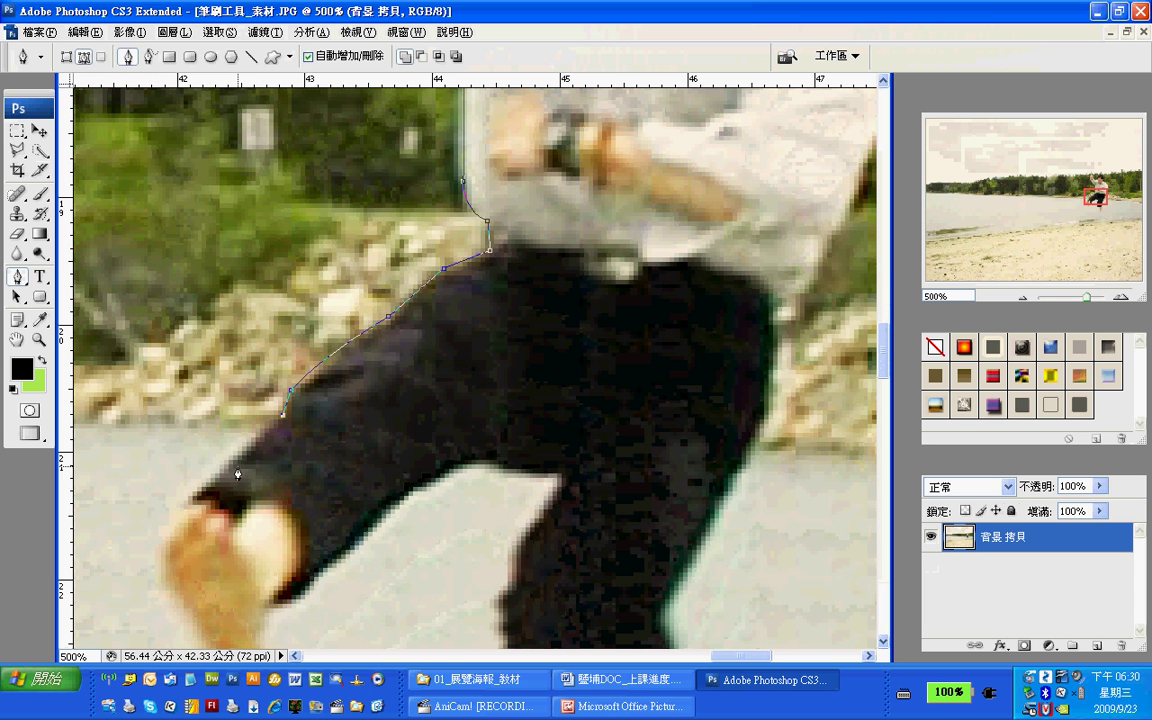
# Step: Extend the path down the shin to the trouser hem and around the first bare foot back to the hem
pyautogui.click(191, 500)
pyautogui.moveTo(161, 572); pyautogui.dragTo(183, 614)
pyautogui.scroll(-2, 224, 498)
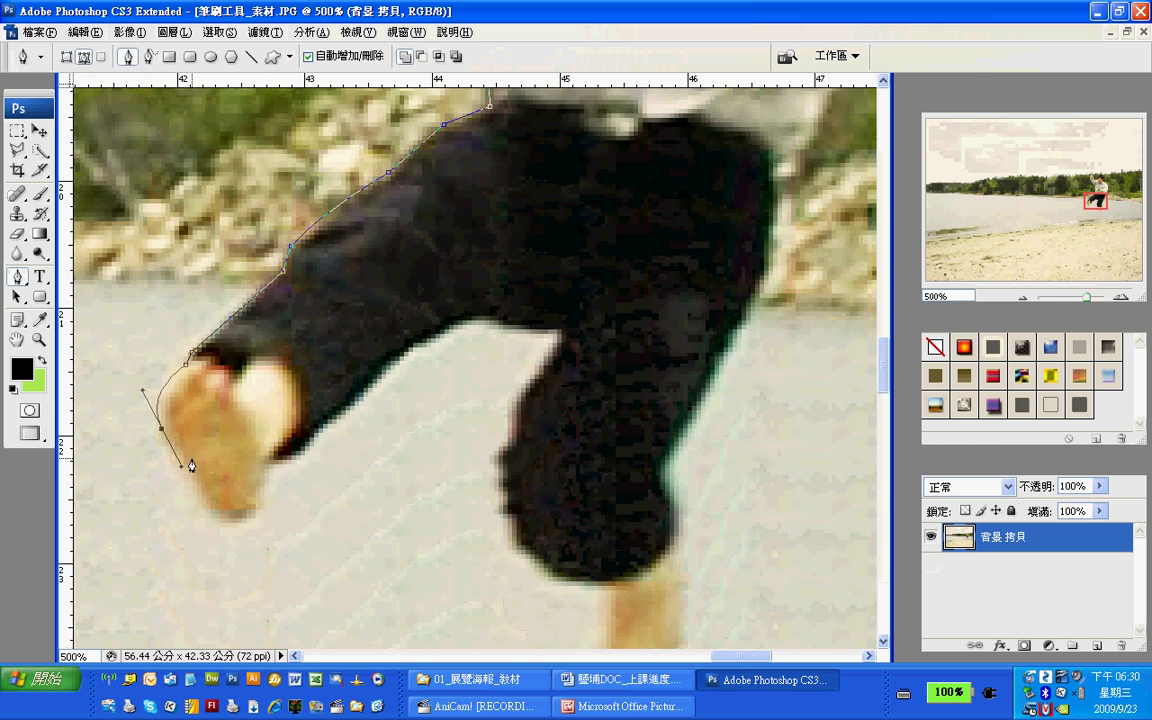
pyautogui.keyDown('alt'); pyautogui.click(161, 429); pyautogui.keyUp('alt')
pyautogui.click(214, 505)
pyautogui.moveTo(257, 504); pyautogui.dragTo(267, 470)
pyautogui.keyDown('alt'); pyautogui.click(258, 503); pyautogui.keyUp('alt')
pyautogui.keyDown('alt'); pyautogui.click(257, 503); pyautogui.keyUp('alt')
pyautogui.click(262, 465)
# Step: Extend the path from the trouser hem along the underside of the raised leg to the crotch
pyautogui.click(286, 461)
pyautogui.moveTo(305, 449); pyautogui.dragTo(312, 434)
pyautogui.moveTo(413, 347); pyautogui.dragTo(424, 353)
pyautogui.click(462, 323)
pyautogui.moveTo(498, 330); pyautogui.dragTo(519, 338)
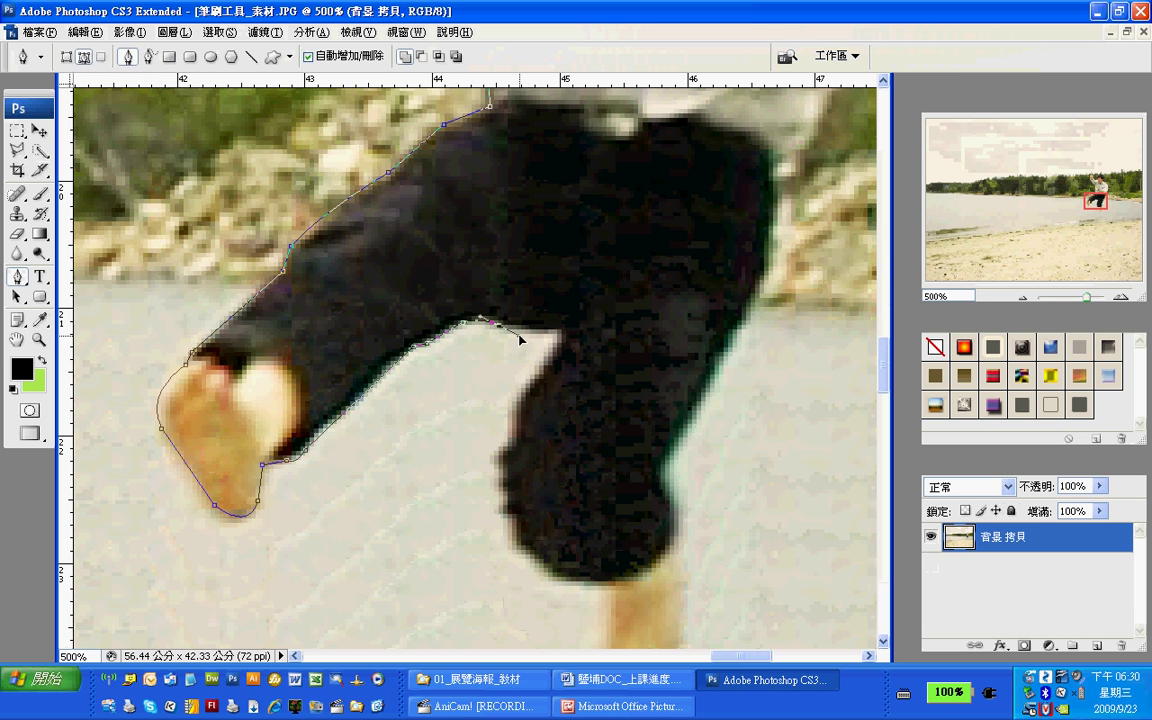
pyautogui.keyDown('alt'); pyautogui.click(499, 326); pyautogui.keyUp('alt')
pyautogui.click(548, 329)
# Step: Extend the path from the crotch down the inner edge of the second trouser leg, following the small fabric folds
pyautogui.click(555, 348)
pyautogui.moveTo(556, 352); pyautogui.dragTo(543, 368)
pyautogui.click(513, 422)
pyautogui.moveTo(516, 427); pyautogui.dragTo(518, 436)
pyautogui.keyDown('alt'); pyautogui.click(513, 423); pyautogui.keyUp('alt')
pyautogui.click(513, 439)
pyautogui.click(494, 458)
pyautogui.click(504, 467)
pyautogui.click(505, 477)
pyautogui.click(494, 478)
pyautogui.moveTo(495, 495); pyautogui.dragTo(495, 495)
# Step: Extend the path around the rounded lower edge of the second trouser leg to where the foot begins
pyautogui.scroll(-1, 500, 480)
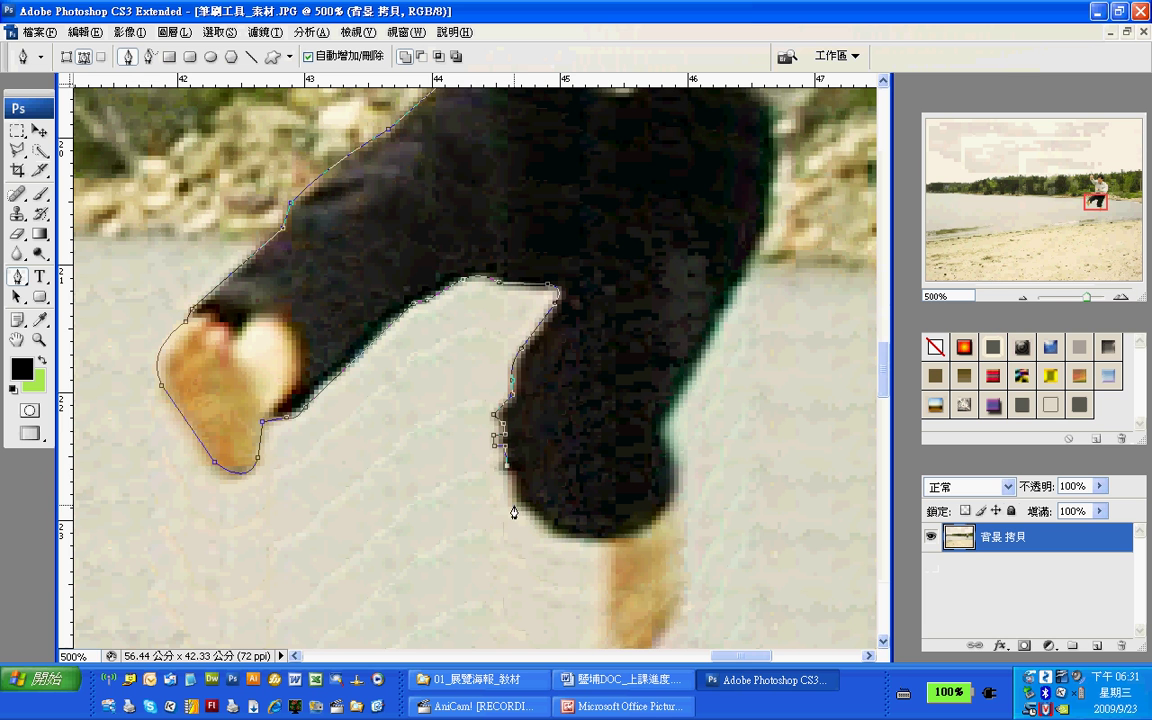
pyautogui.click(512, 495)
pyautogui.click(562, 536)
pyautogui.click(602, 538)
# Step: Extend the path around the second bare foot, past the toes and back up to the trouser hem
pyautogui.scroll(-2, 606, 520)
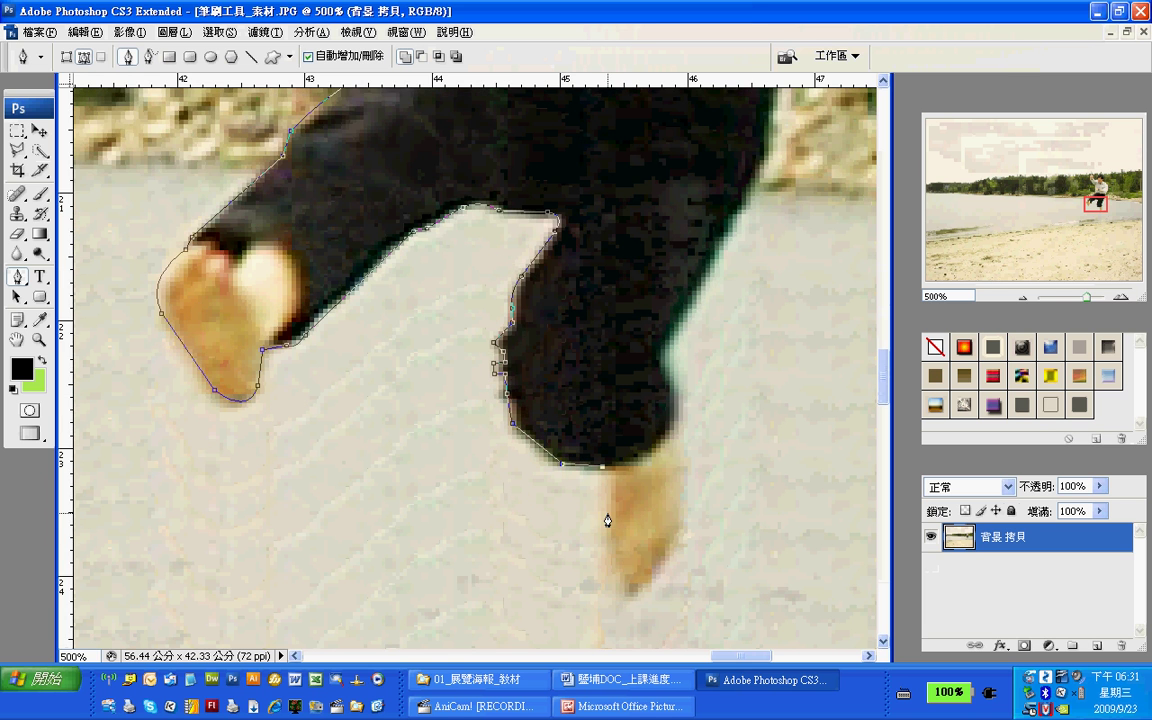
pyautogui.click(597, 499)
pyautogui.moveTo(615, 601); pyautogui.dragTo(648, 560)
pyautogui.scroll(-1, 655, 628)
pyautogui.keyDown('alt'); pyautogui.click(616, 500); pyautogui.keyUp('alt')
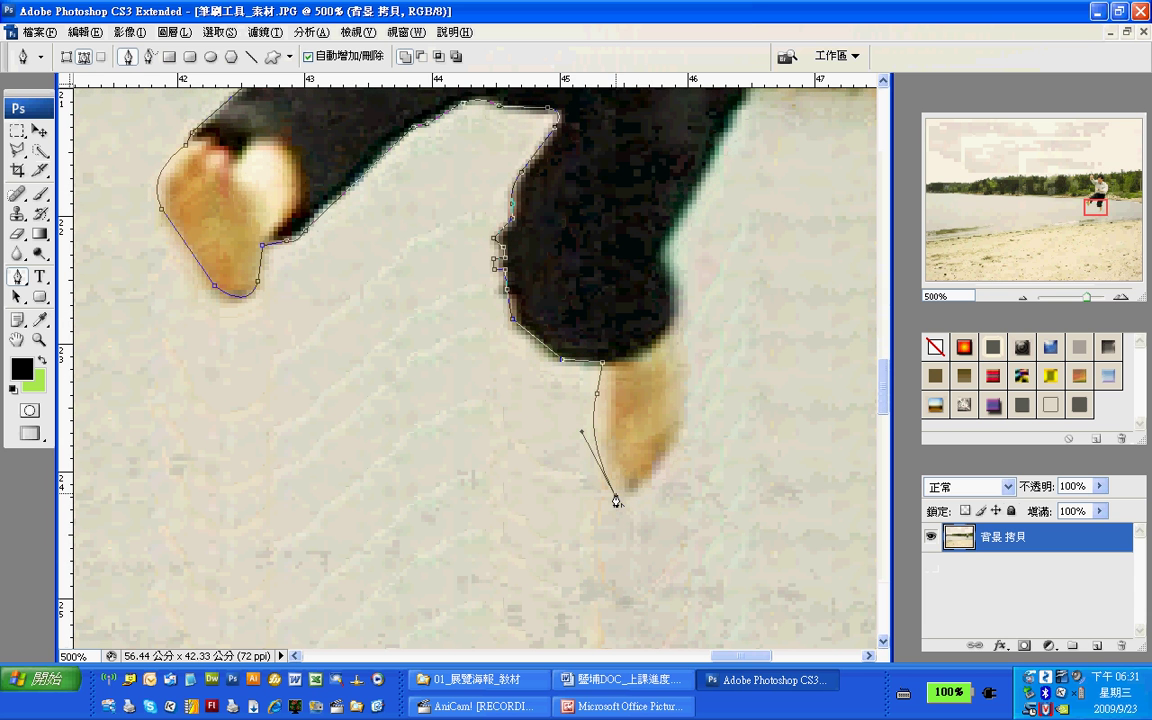
pyautogui.moveTo(683, 427); pyautogui.dragTo(691, 383)
pyautogui.keyDown('alt'); pyautogui.click(683, 427); pyautogui.keyUp('alt')
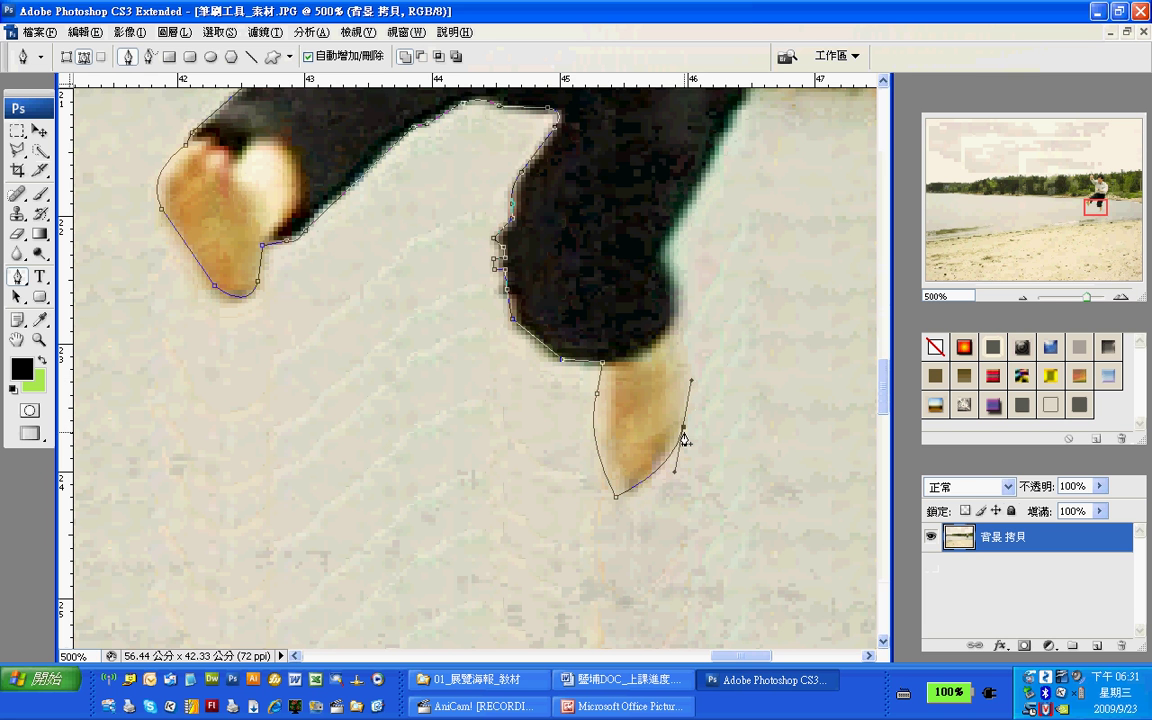
pyautogui.click(681, 338)
# Step: Extend the path up the outer edge of the second trouser leg to the hip
pyautogui.click(673, 320)
pyautogui.moveTo(675, 286); pyautogui.dragTo(667, 268)
pyautogui.keyDown('alt'); pyautogui.click(675, 286); pyautogui.keyUp('alt')
pyautogui.click(663, 249)
pyautogui.scroll(1, 745, 373)
pyautogui.scroll(5, 745, 372)
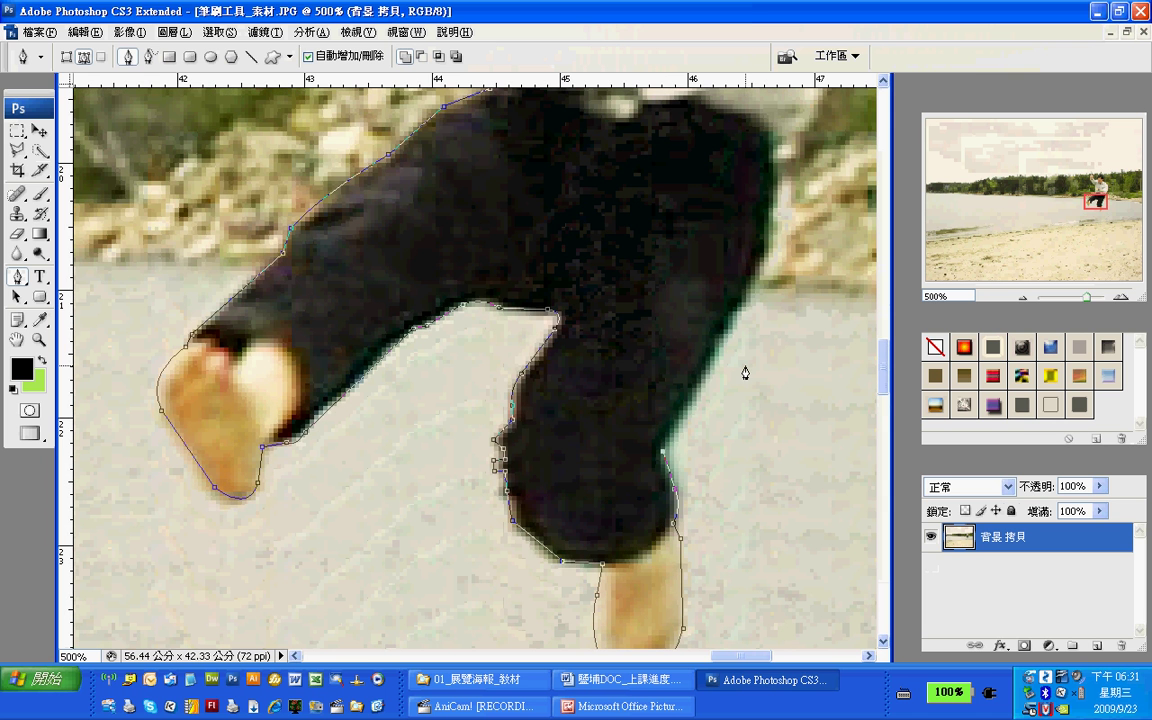
pyautogui.click(746, 298)
pyautogui.moveTo(775, 177); pyautogui.dragTo(769, 226)
pyautogui.scroll(4, 770, 125)
pyautogui.keyDown('alt'); pyautogui.click(775, 307); pyautogui.keyUp('alt')
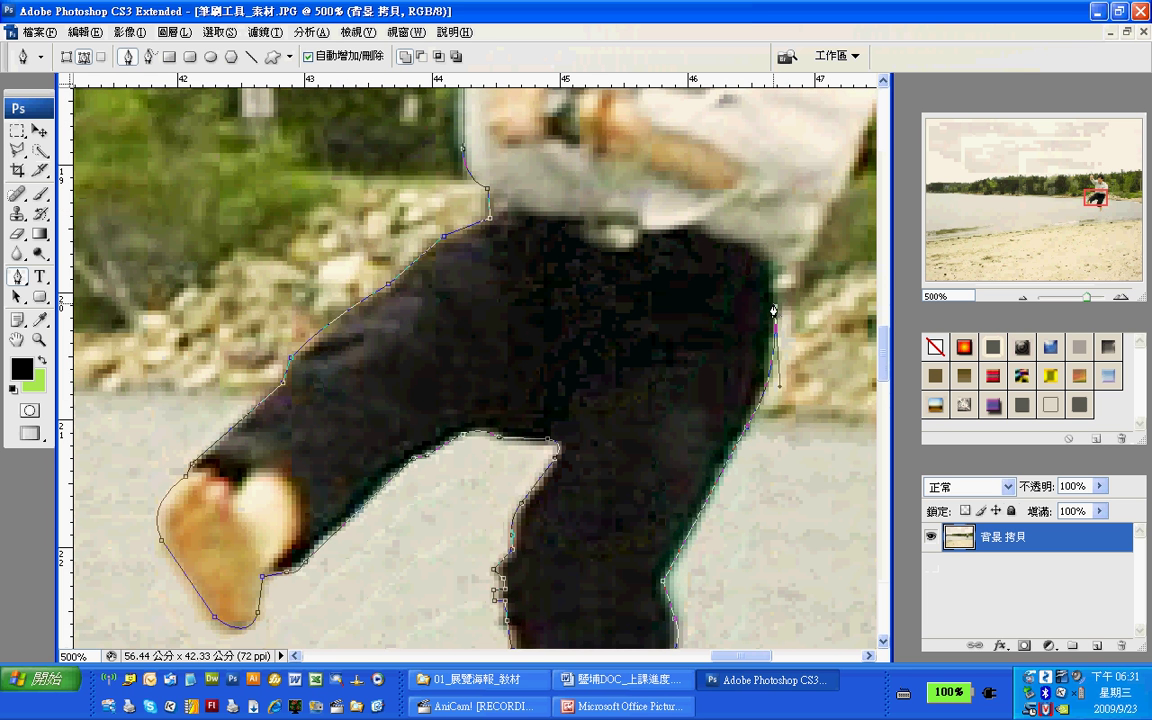
# Step: Extend the path from the hip along the shirt hem to its outer corner
pyautogui.click(770, 266)
pyautogui.click(788, 261)
pyautogui.moveTo(814, 250); pyautogui.dragTo(819, 236)
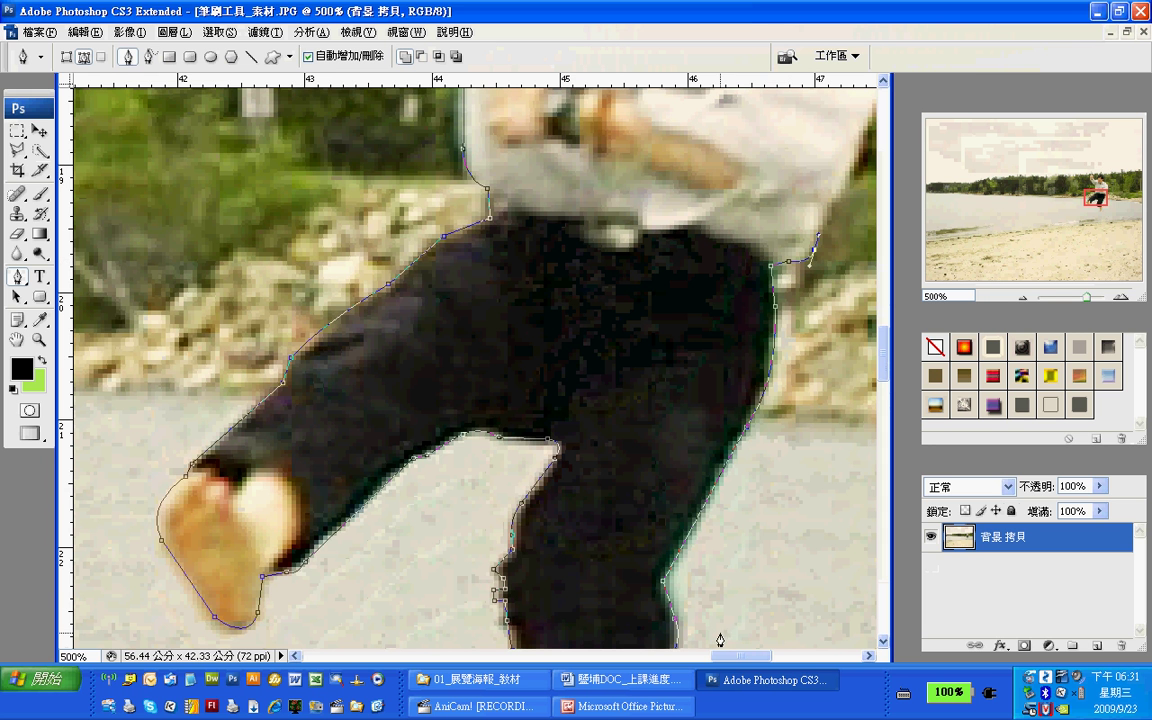
# Step: Extend the path from the shirt hem up the outer edge of the bent arm's sleeve to the shoulder
pyautogui.moveTo(732, 655); pyautogui.dragTo(761, 655)
pyautogui.scroll(8, 746, 630)
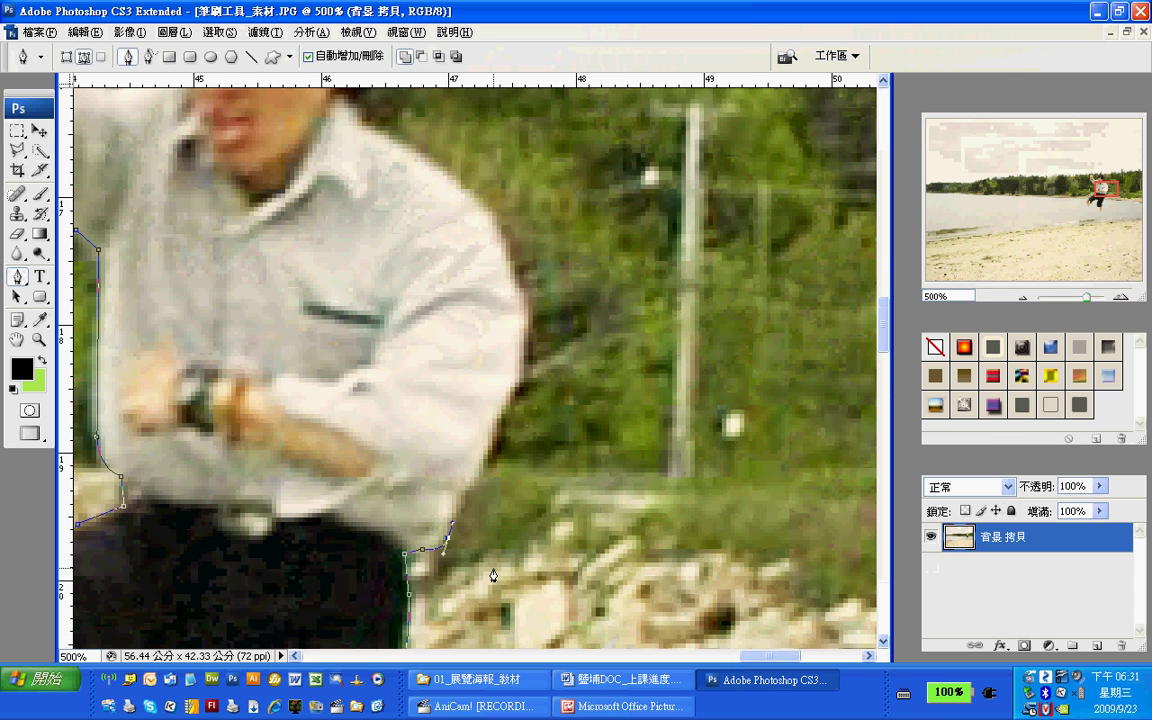
pyautogui.click(515, 385)
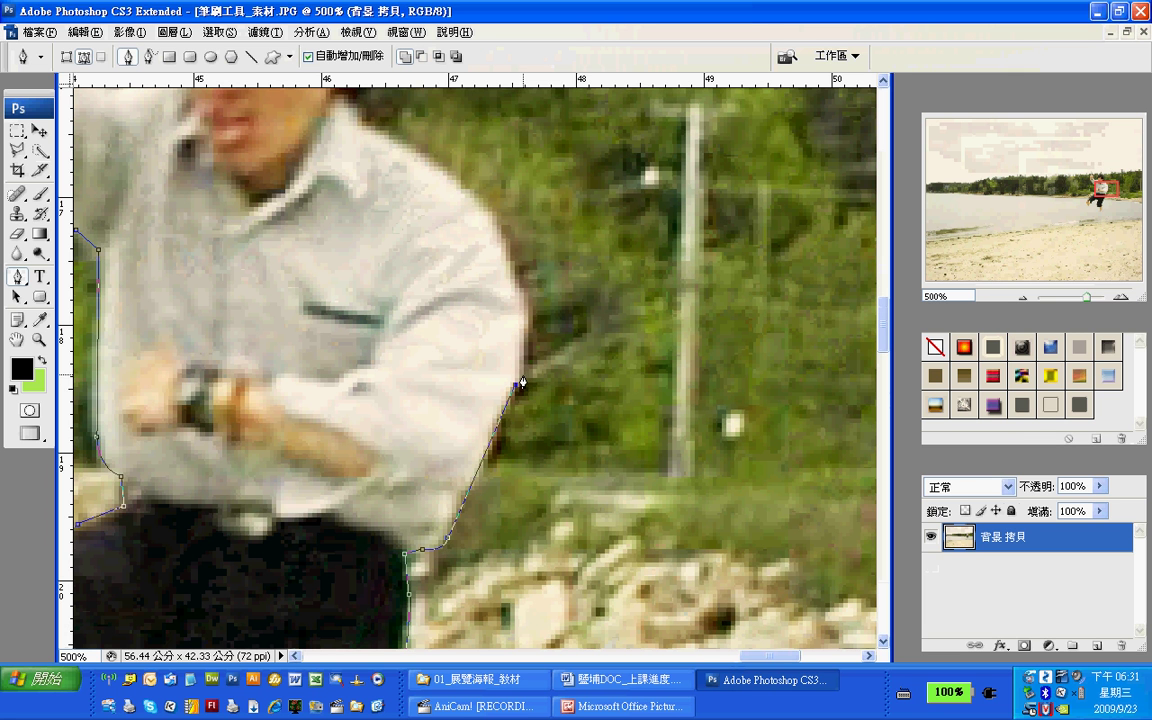
pyautogui.click(522, 335)
pyautogui.moveTo(526, 301); pyautogui.dragTo(516, 284)
pyautogui.click(504, 238)
pyautogui.moveTo(477, 200); pyautogui.dragTo(483, 339)
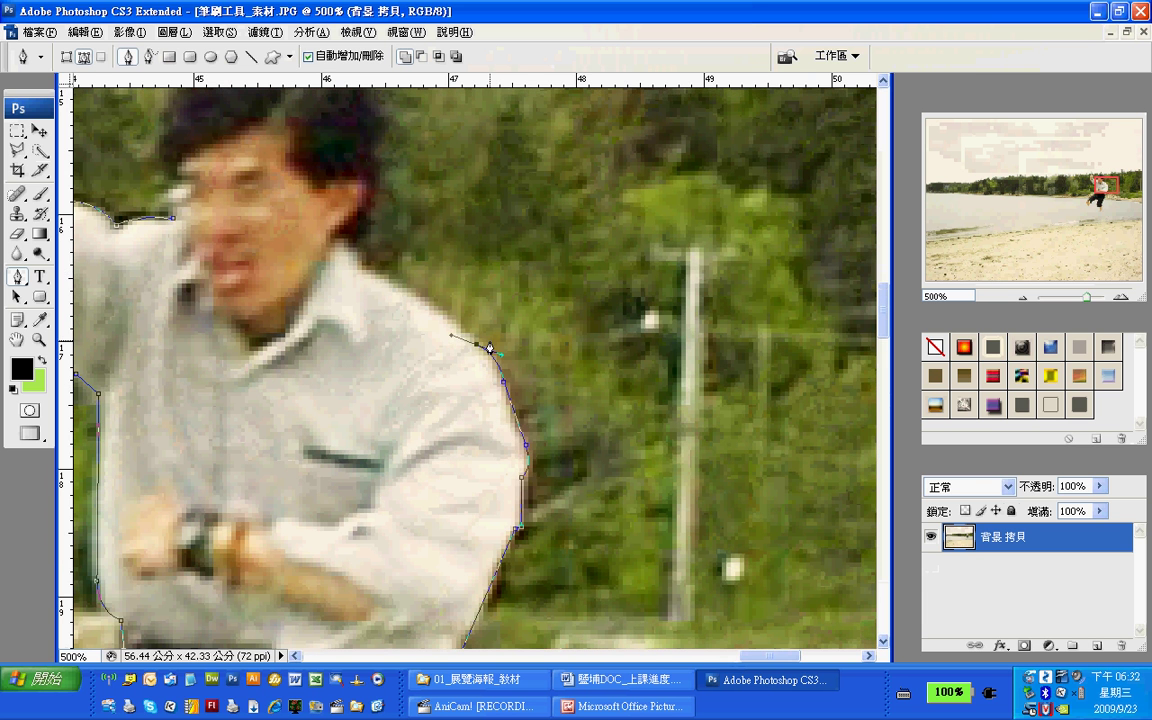
# Step: Extend the path over the shoulder to the collar and up to the neck
pyautogui.click(393, 275)
pyautogui.scroll(2, 393, 282)
pyautogui.scroll(1, 393, 282)
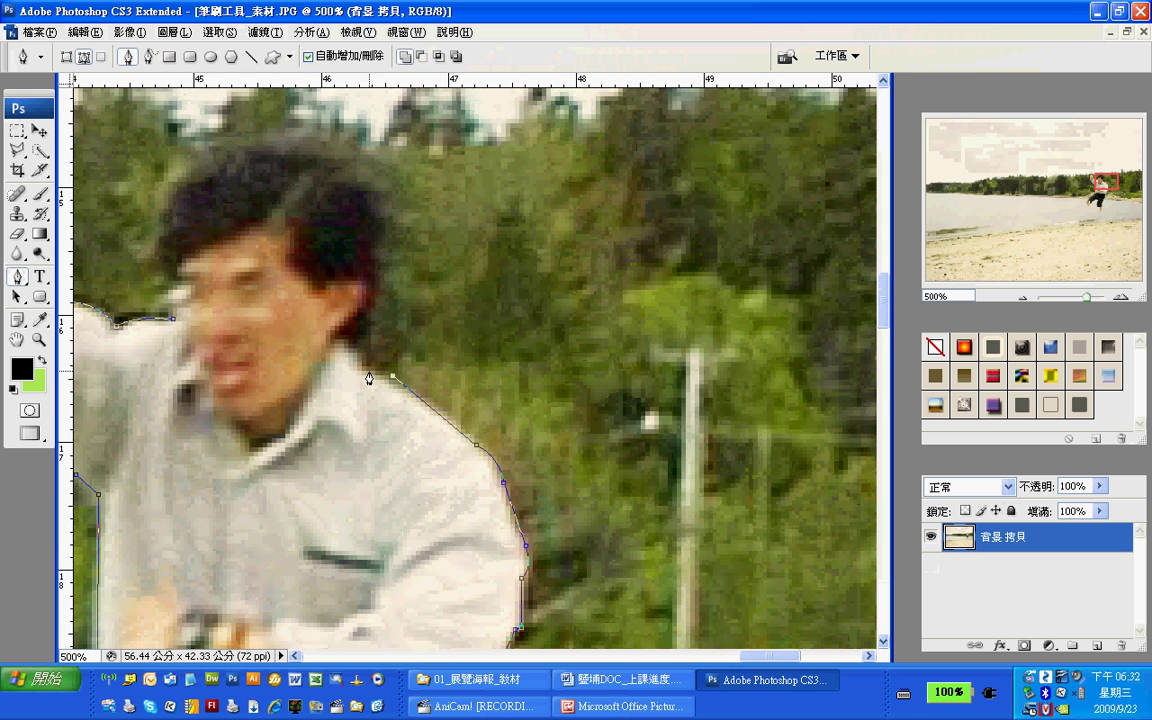
pyautogui.click(359, 348)
pyautogui.click(358, 360)
pyautogui.click(353, 347)
# Step: Extend the path from the neck up the back of the head to the top of the hair
pyautogui.moveTo(373, 303); pyautogui.dragTo(374, 340)
pyautogui.keyDown('alt'); pyautogui.click(374, 303); pyautogui.keyUp('alt')
pyautogui.click(373, 294)
pyautogui.click(376, 255)
pyautogui.moveTo(362, 182); pyautogui.dragTo(318, 147)
pyautogui.keyDown('alt'); pyautogui.click(362, 182); pyautogui.keyUp('alt')
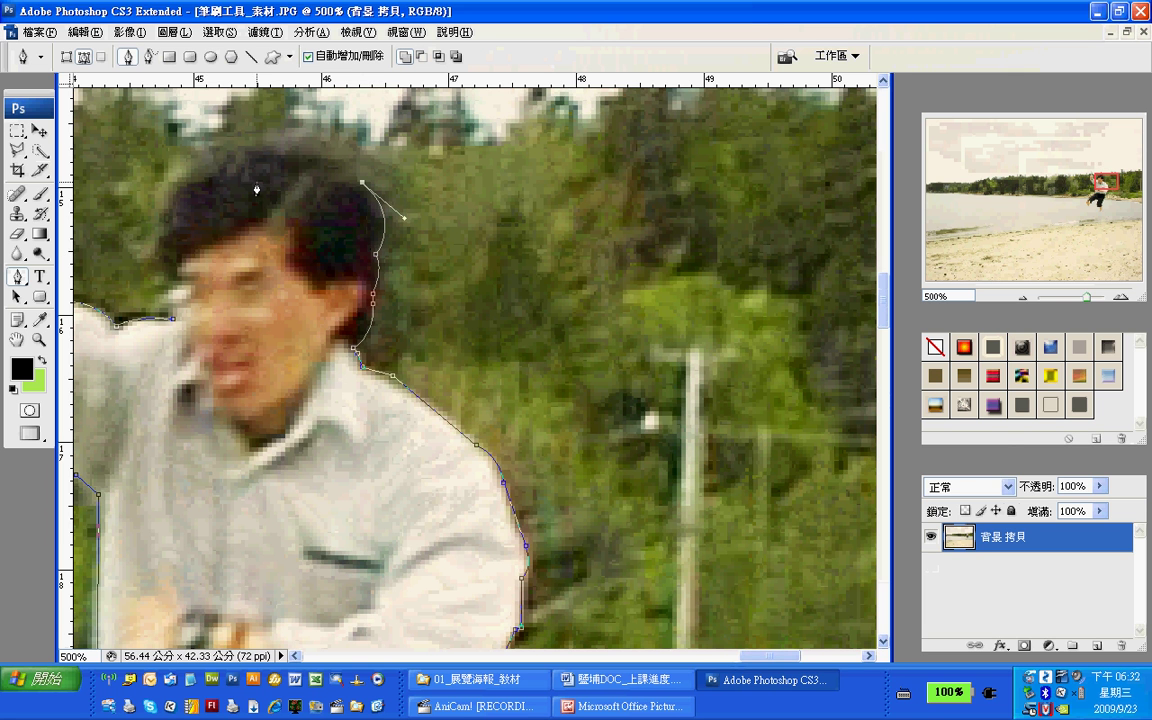
# Step: Extend the path over the hair and down the forehead, and close it at the starting anchor on the shoulder
pyautogui.moveTo(230, 152); pyautogui.dragTo(295, 265)
pyautogui.keyDown('alt'); pyautogui.click(368, 151); pyautogui.keyUp('alt')
pyautogui.keyDown('alt'); pyautogui.click(305, 213); pyautogui.keyUp('alt')
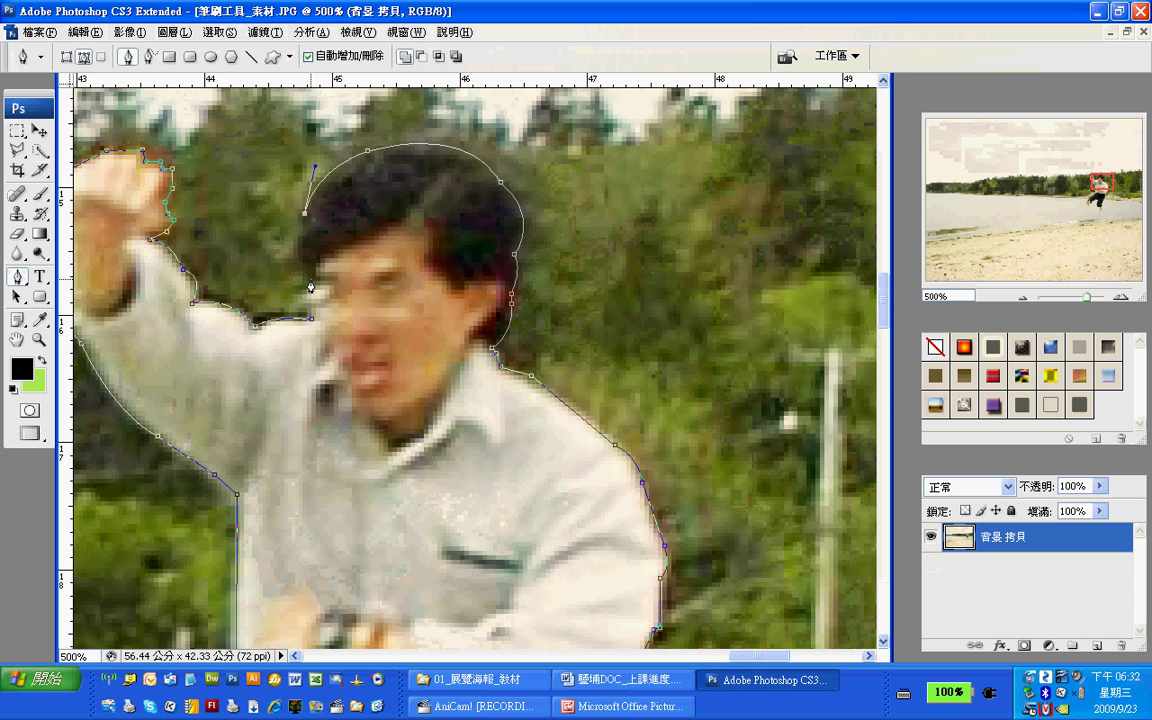
pyautogui.moveTo(311, 280); pyautogui.dragTo(338, 302)
pyautogui.keyDown('alt'); pyautogui.click(311, 279); pyautogui.keyUp('alt')
pyautogui.click(326, 298)
pyautogui.moveTo(311, 318); pyautogui.dragTo(312, 345)
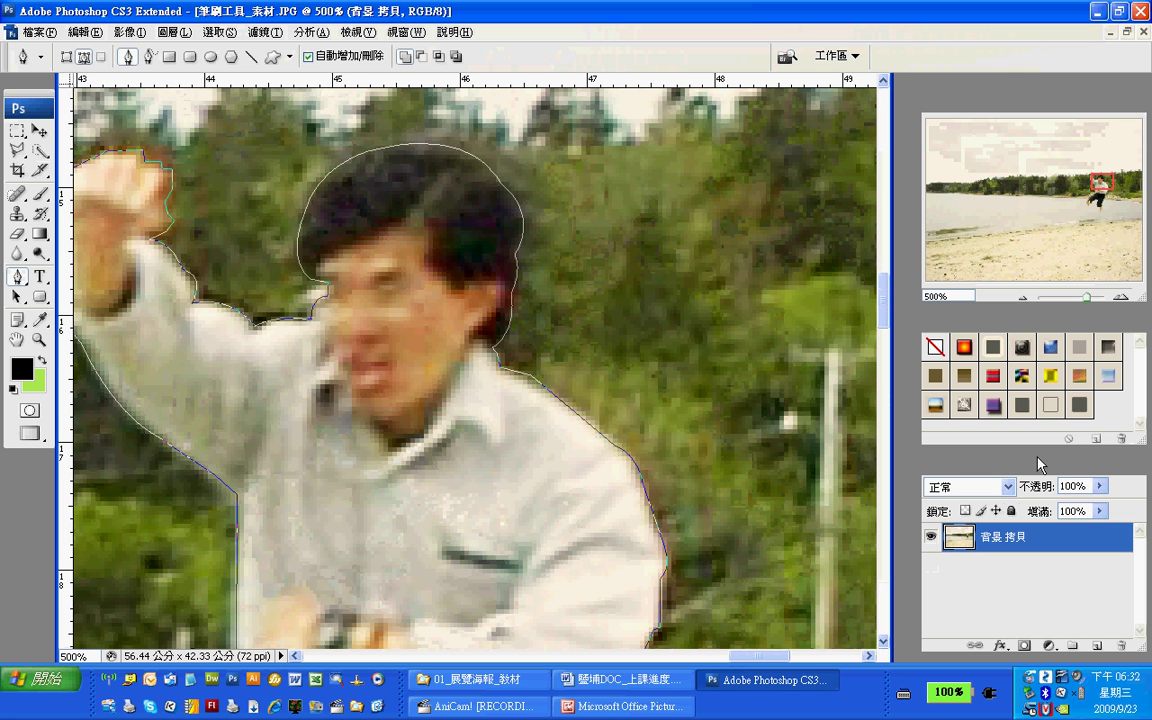
# Step: Load the closed work path around the man as a selection and view the whole photo at 50%
pyautogui.click(1024, 467)
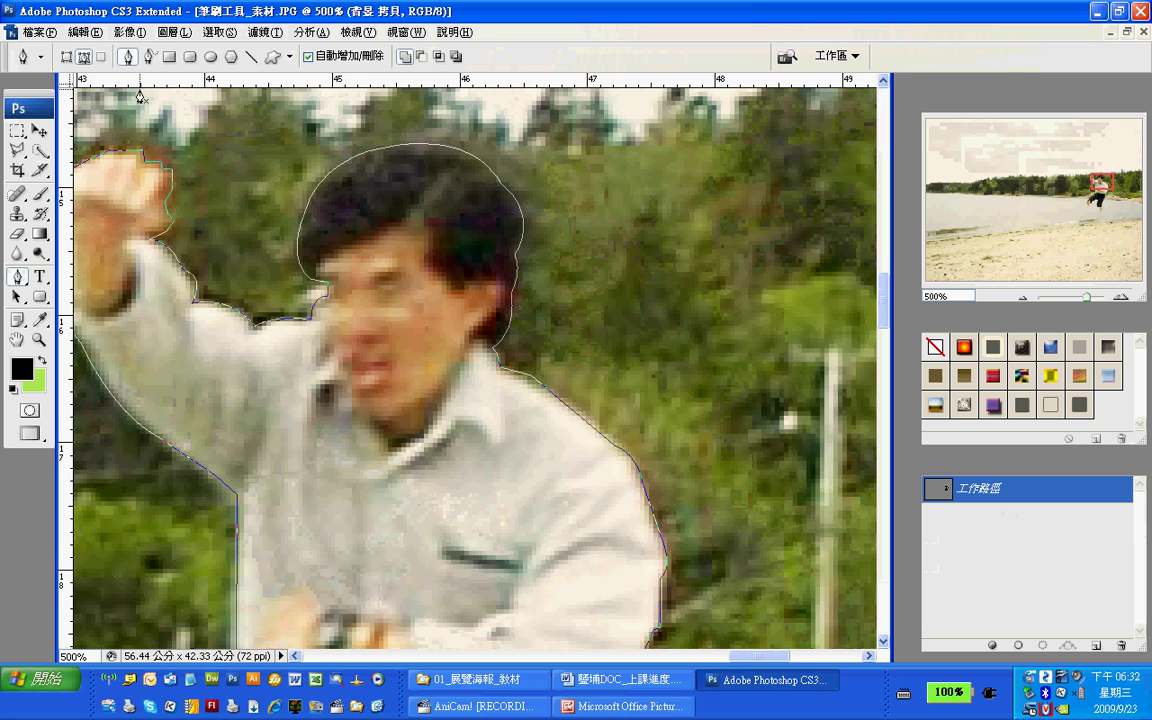
pyautogui.click(1018, 646)
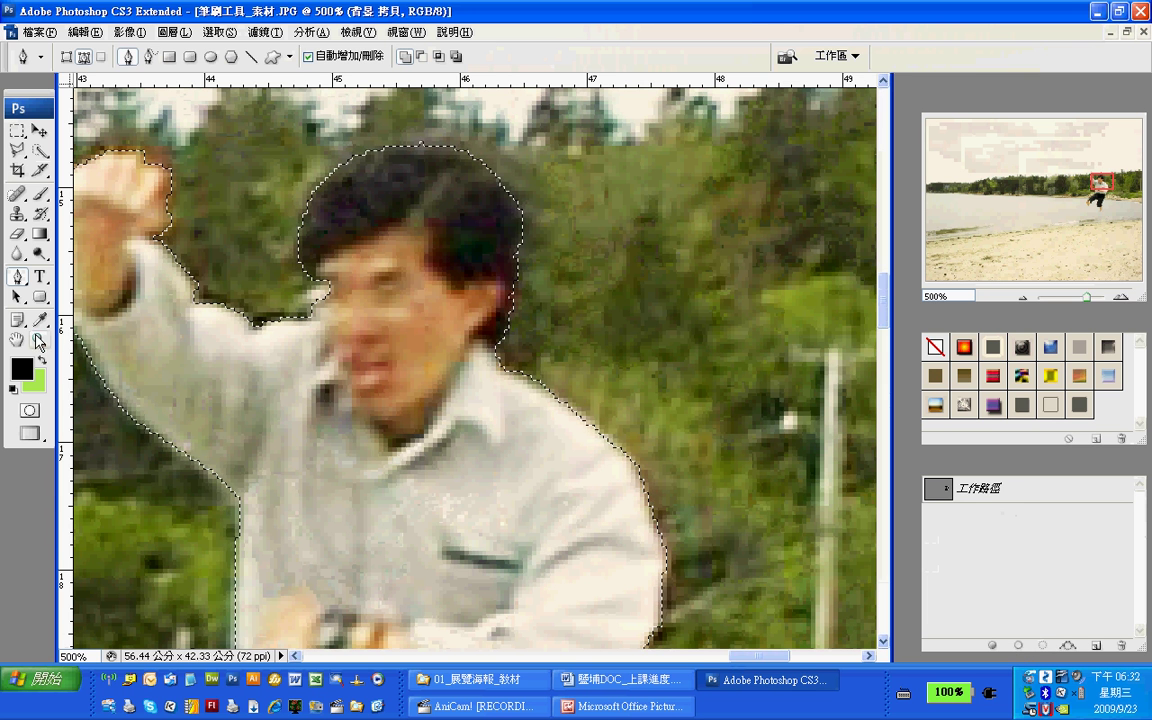
pyautogui.press('z')
pyautogui.keyDown('alt'); pyautogui.click(537, 424); pyautogui.keyUp('alt')
pyautogui.keyDown('alt'); pyautogui.click(535, 419); pyautogui.keyUp('alt')
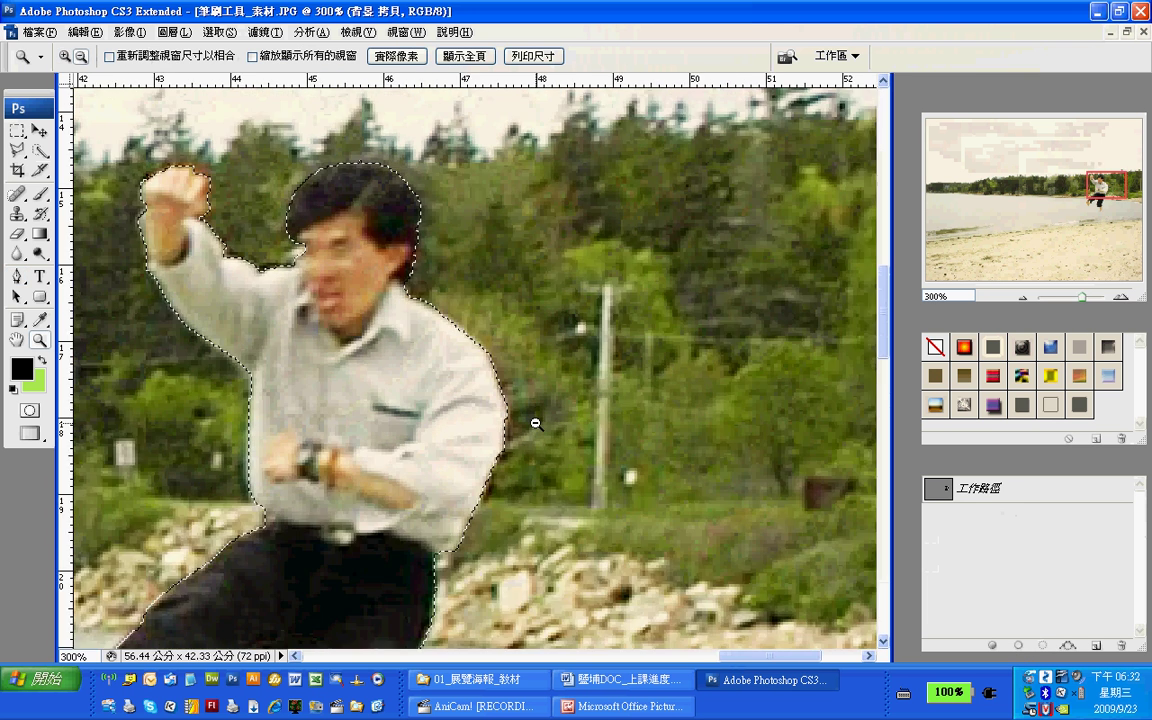
pyautogui.keyDown('alt'); pyautogui.click(532, 419); pyautogui.keyUp('alt')
pyautogui.keyDown('alt'); pyautogui.click(417, 419); pyautogui.keyUp('alt')
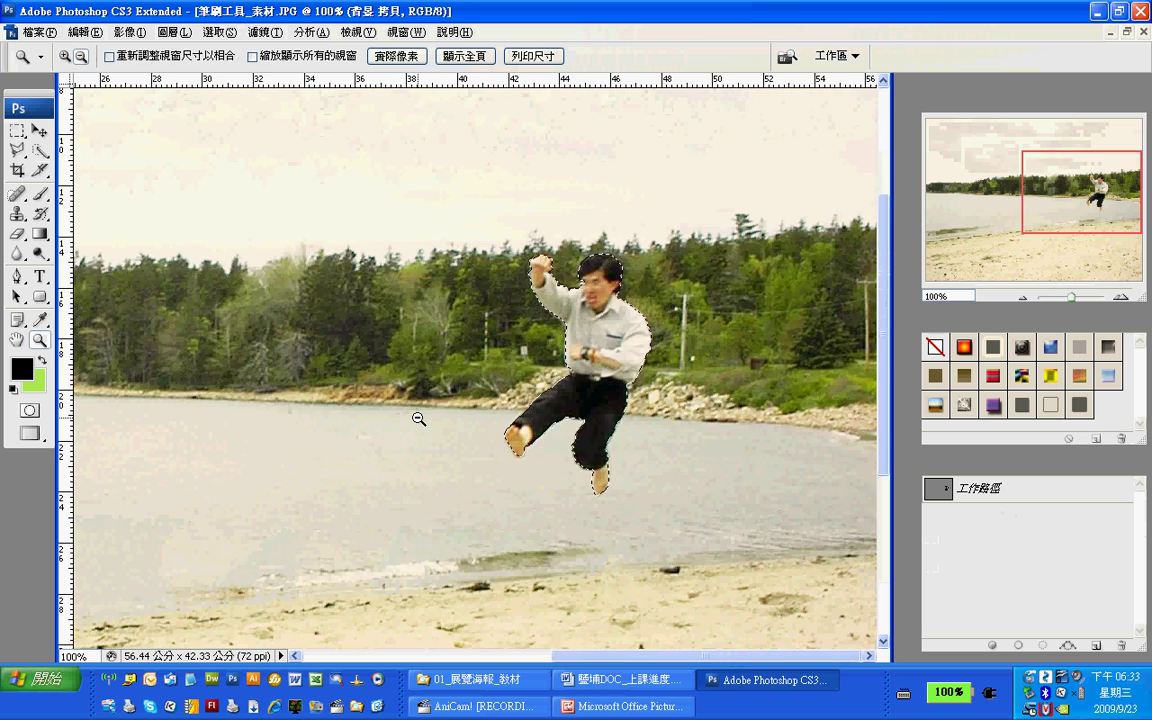
pyautogui.keyDown('alt'); pyautogui.click(417, 419); pyautogui.keyUp('alt')
pyautogui.keyDown('alt'); pyautogui.click(419, 418); pyautogui.keyUp('alt')
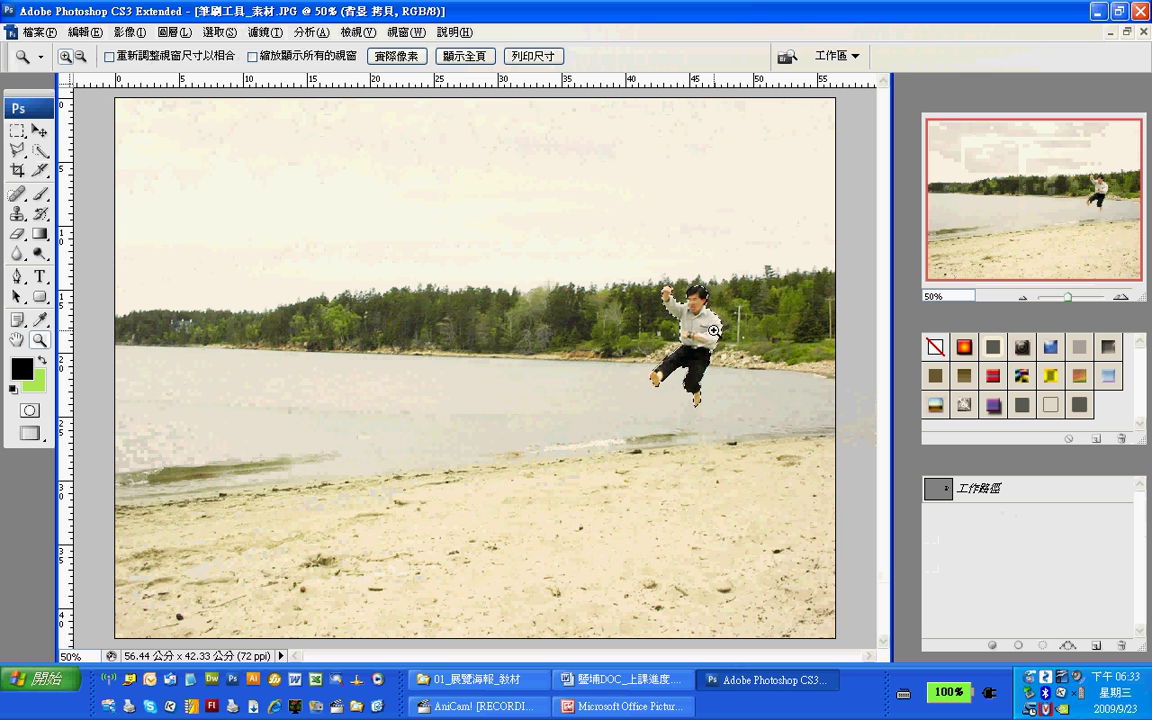
# Step: Define the selected man as a brush preset, entering the teacher's name as the brush name
pyautogui.press('v')
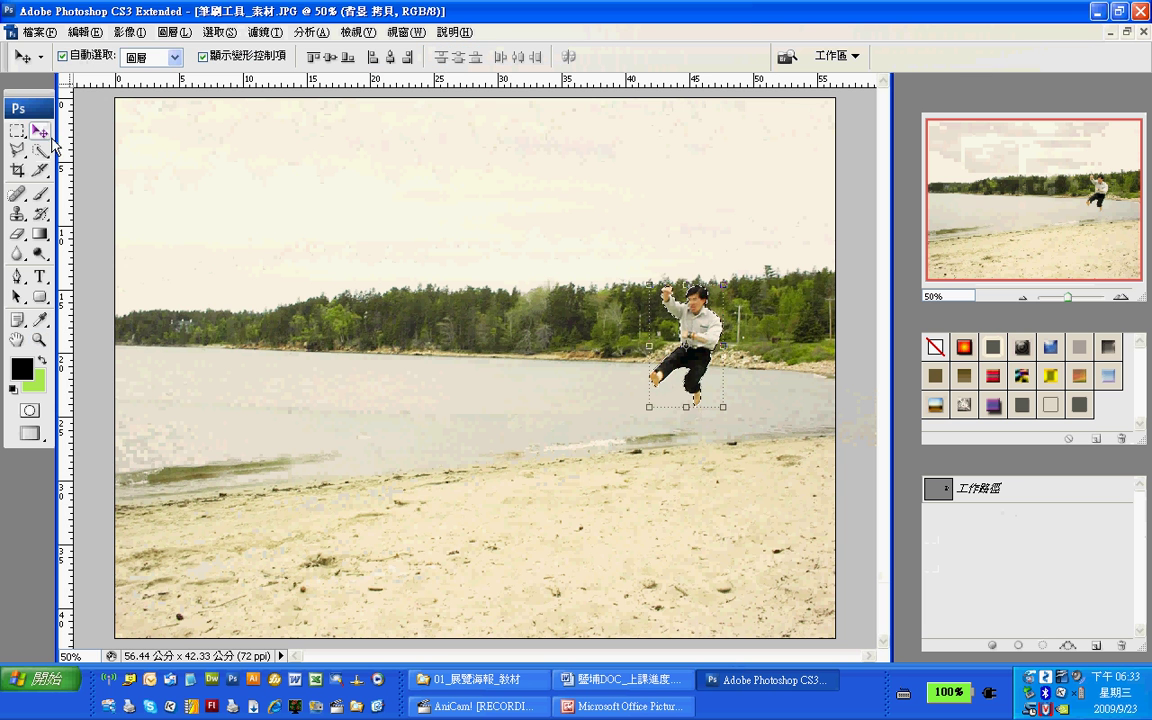
pyautogui.click(85, 32)
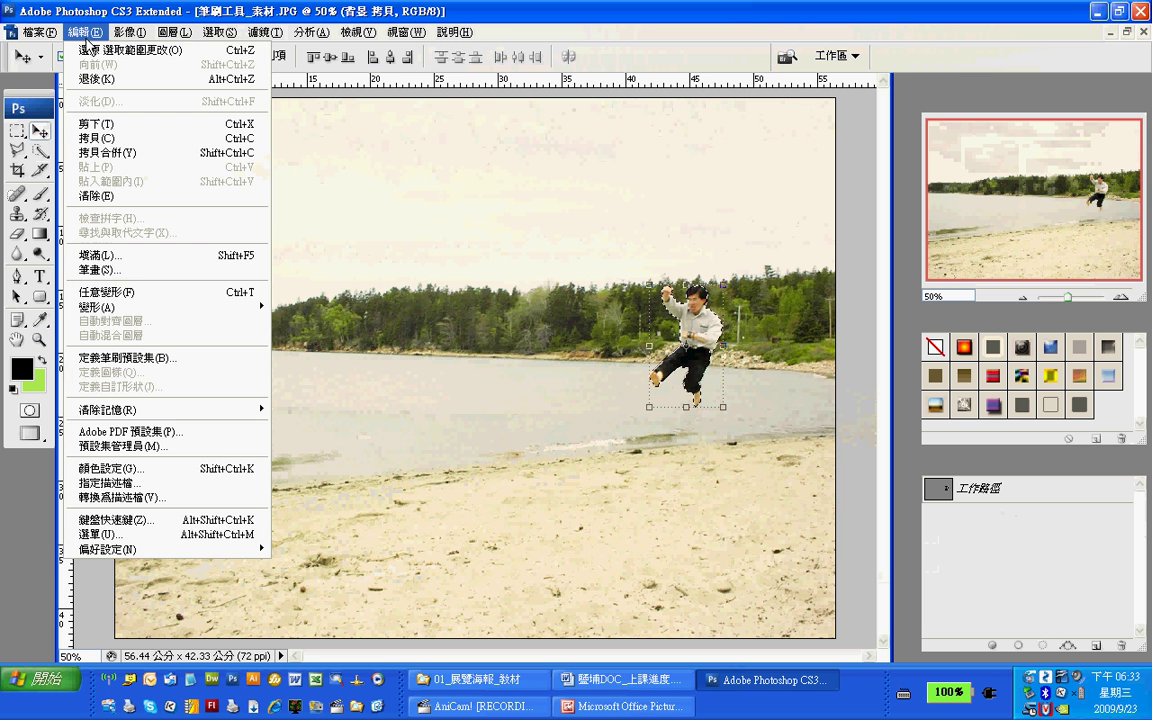
pyautogui.click(120, 358)
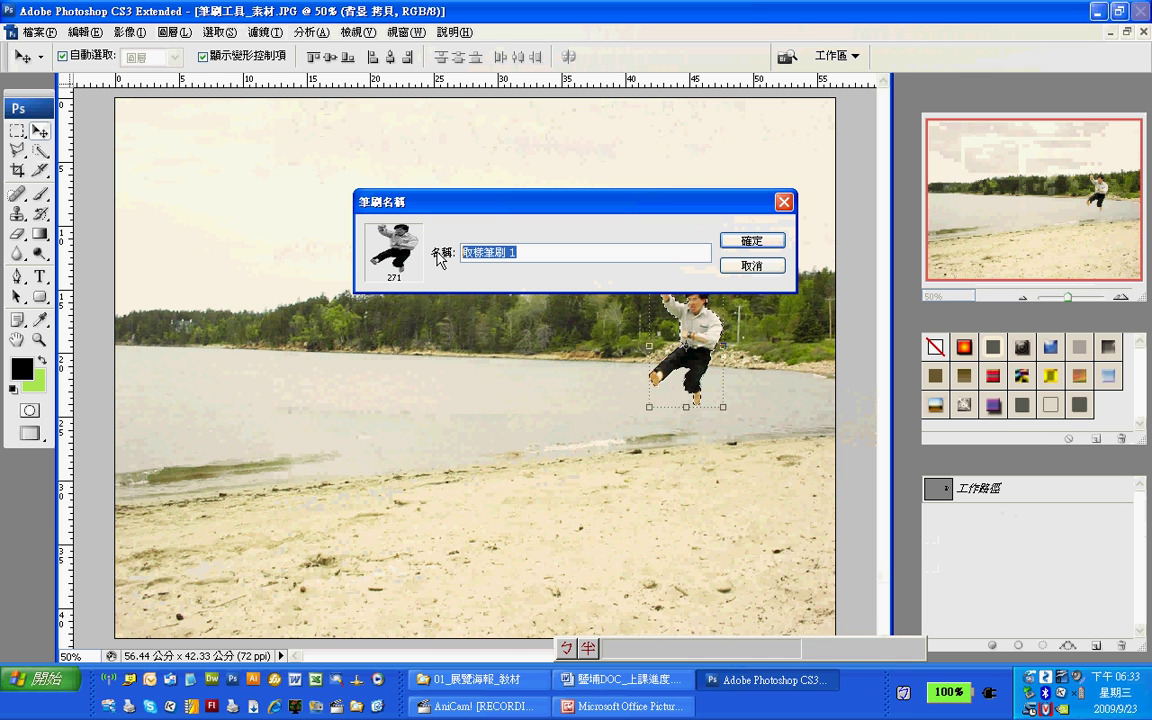
pyautogui.hotkey('ctrl', 'space')
pyautogui.write('施老師')
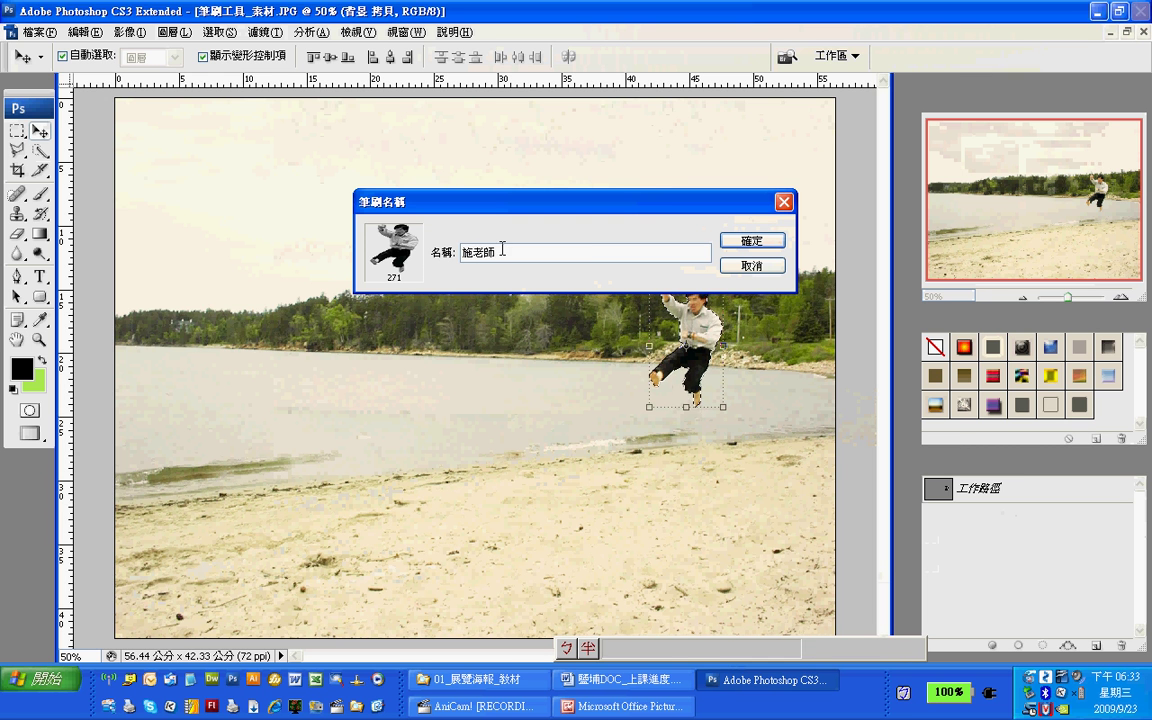
pyautogui.click(752, 242)
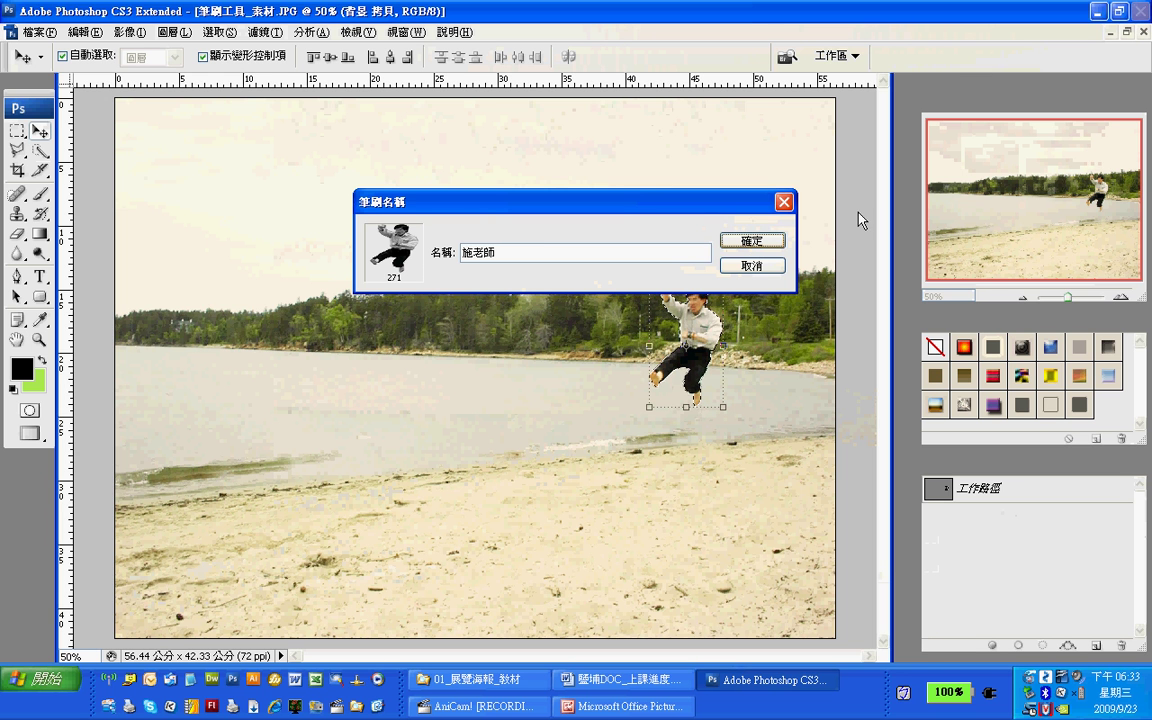
pyautogui.click(771, 244)
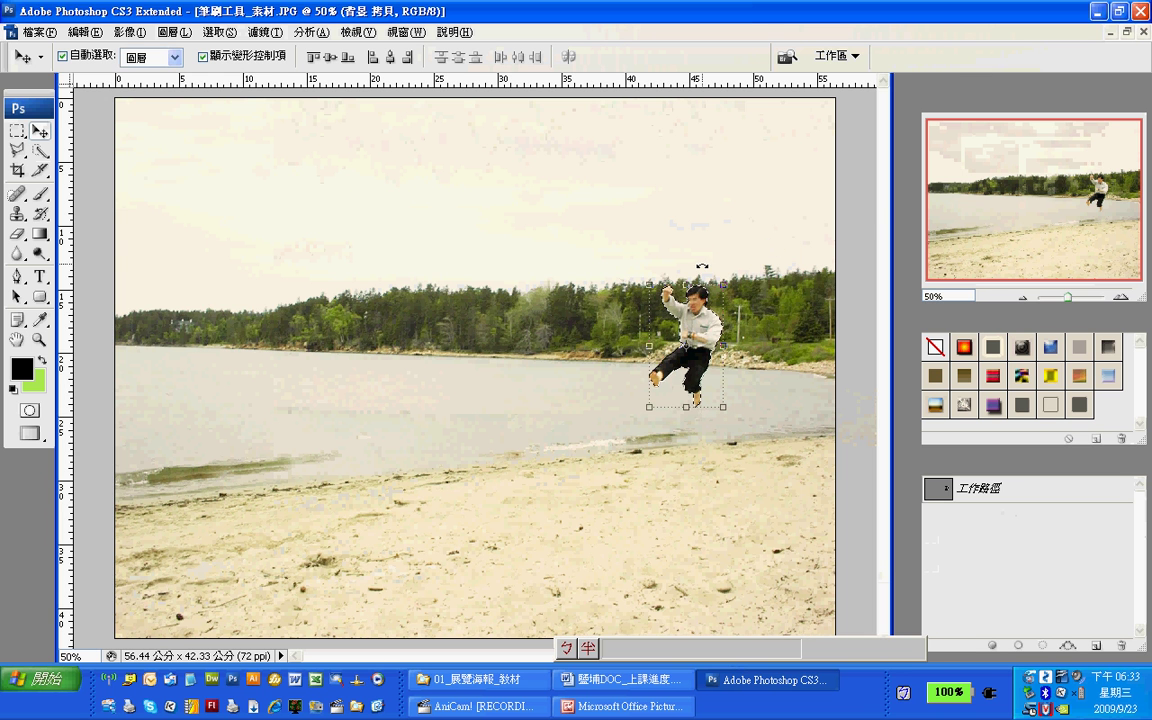
# Step: Choose the Brush tool and look through the brush presets for the newly defined man brush
pyautogui.click(40, 194)
pyautogui.click(105, 65)
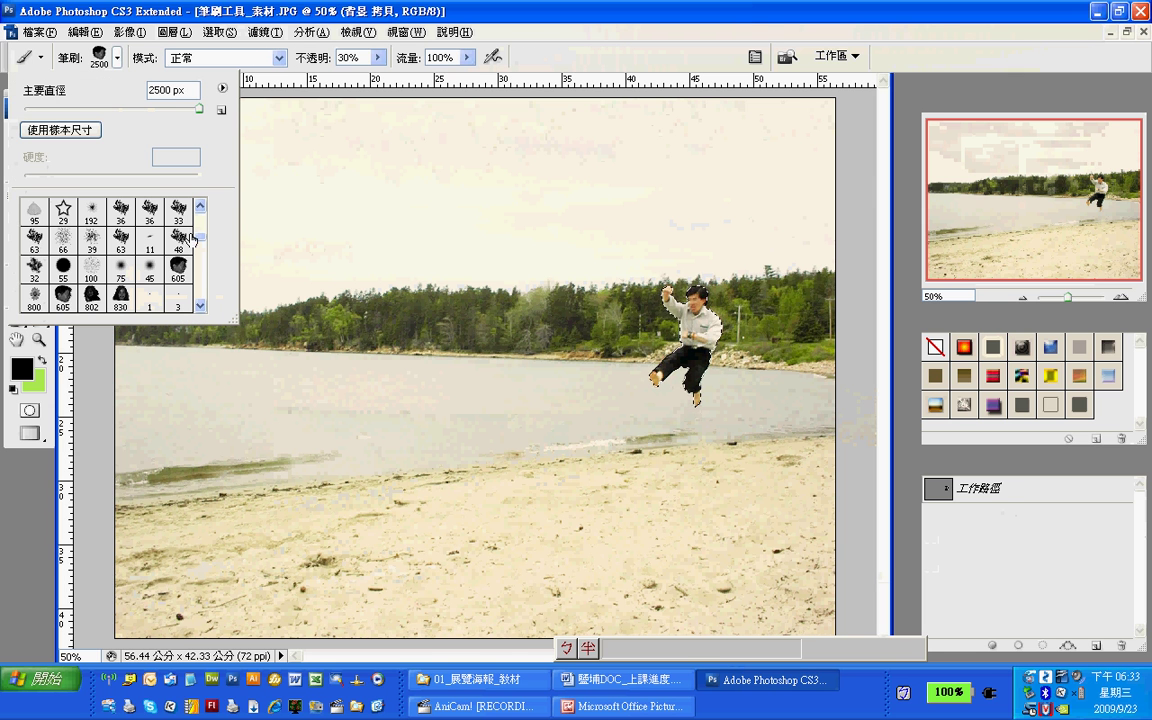
pyautogui.moveTo(196, 237); pyautogui.dragTo(203, 300)
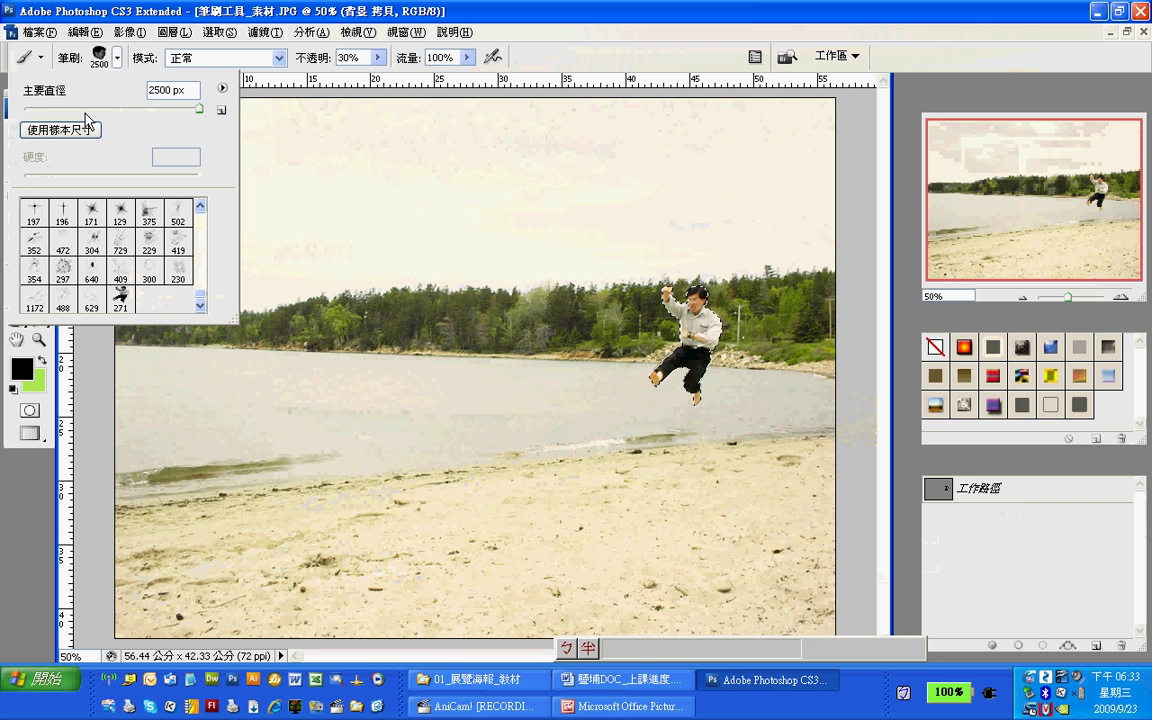
pyautogui.click(808, 181)
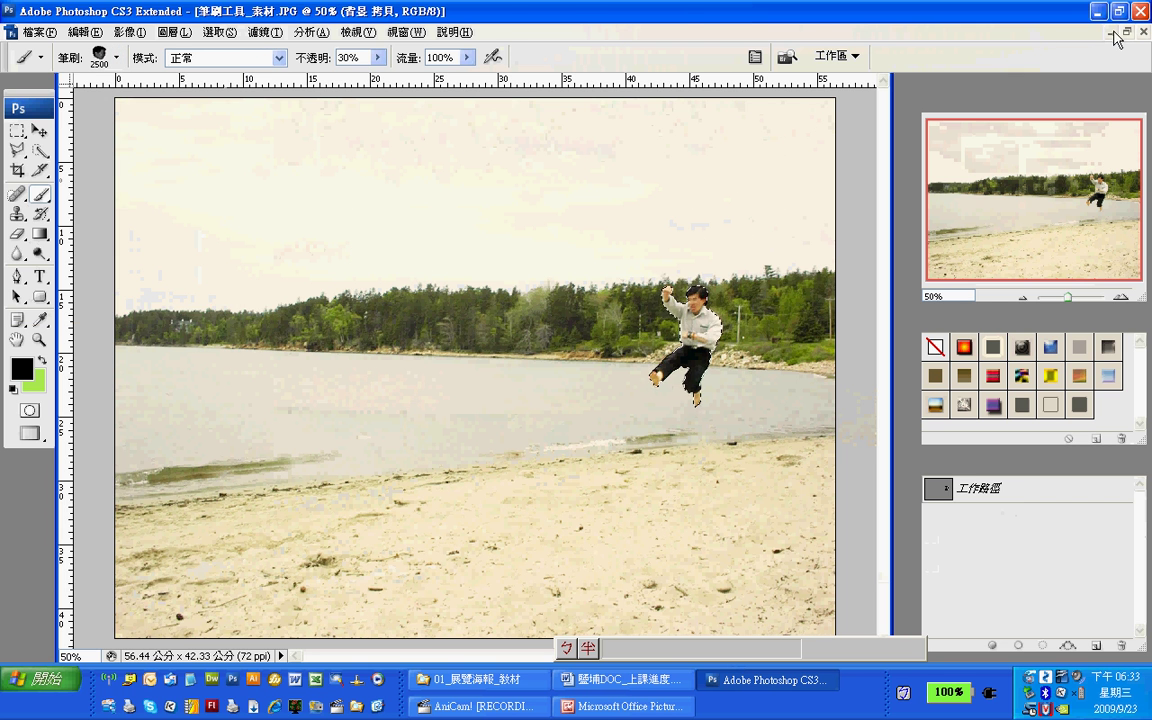
# Step: Switch to the poster document 980909_鹽埔DOC_NEW.psd and show its layers
pyautogui.hotkey('ctrl', 'Tab')
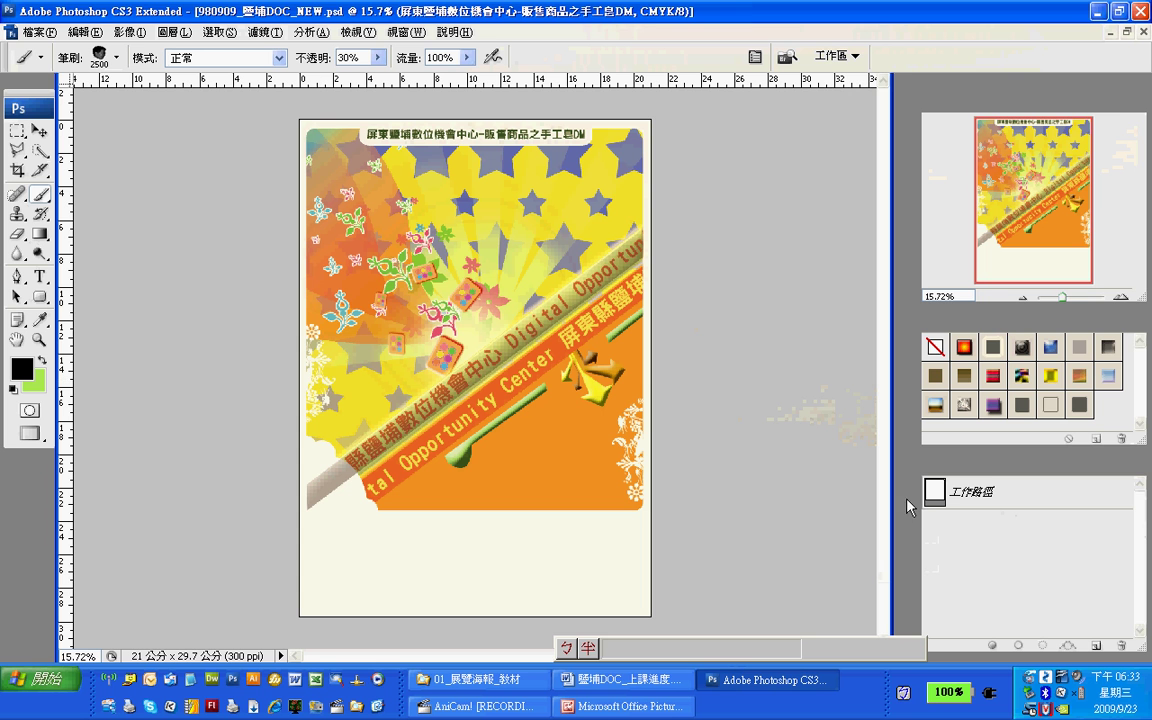
pyautogui.press('F7')
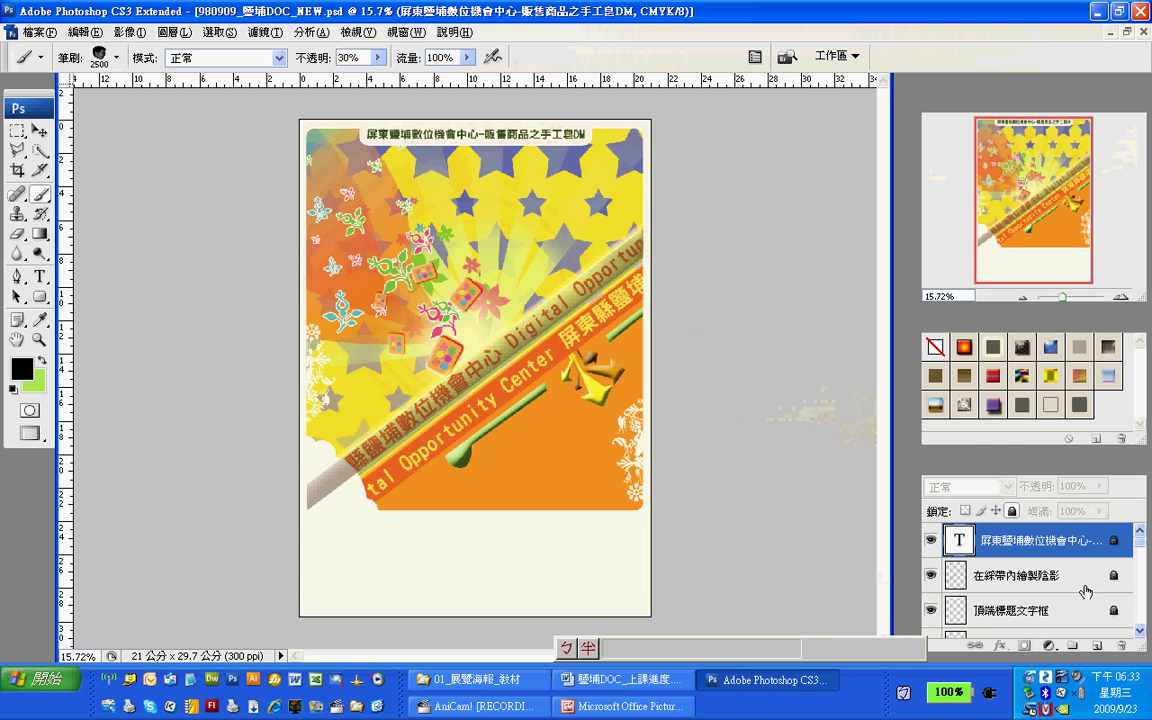
# Step: Add a new layer above the poster's title text layer and choose the 271-pixel jumping man brush
pyautogui.click(1097, 646)
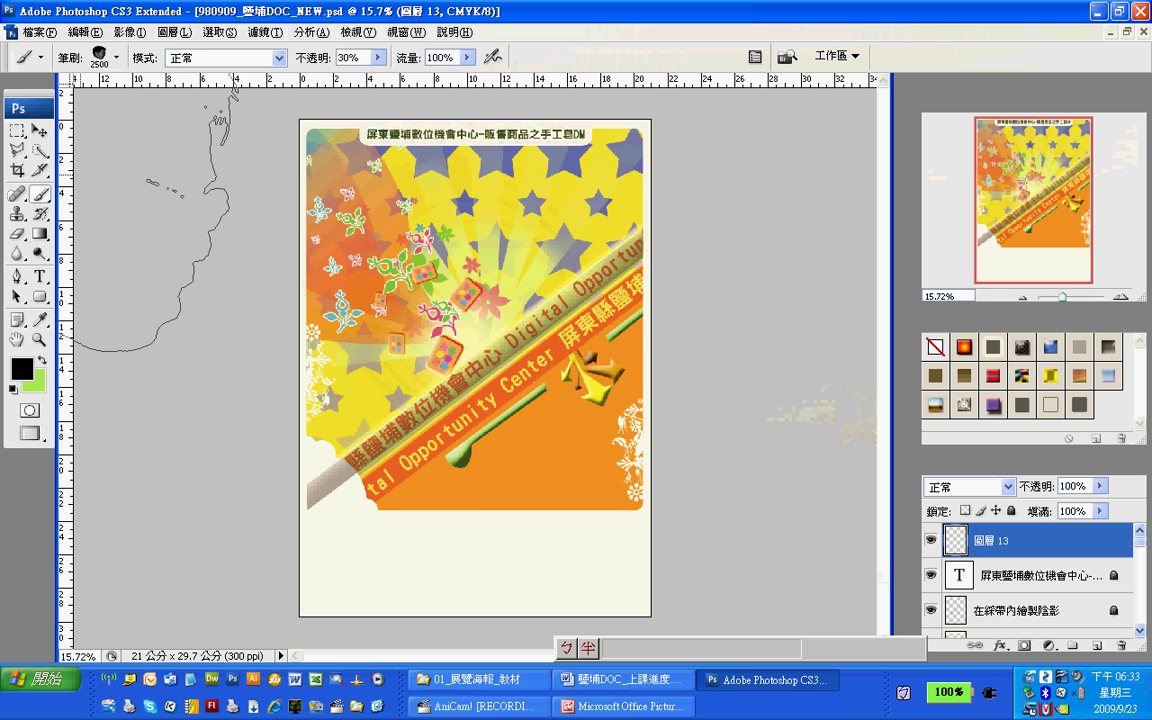
pyautogui.click(117, 60)
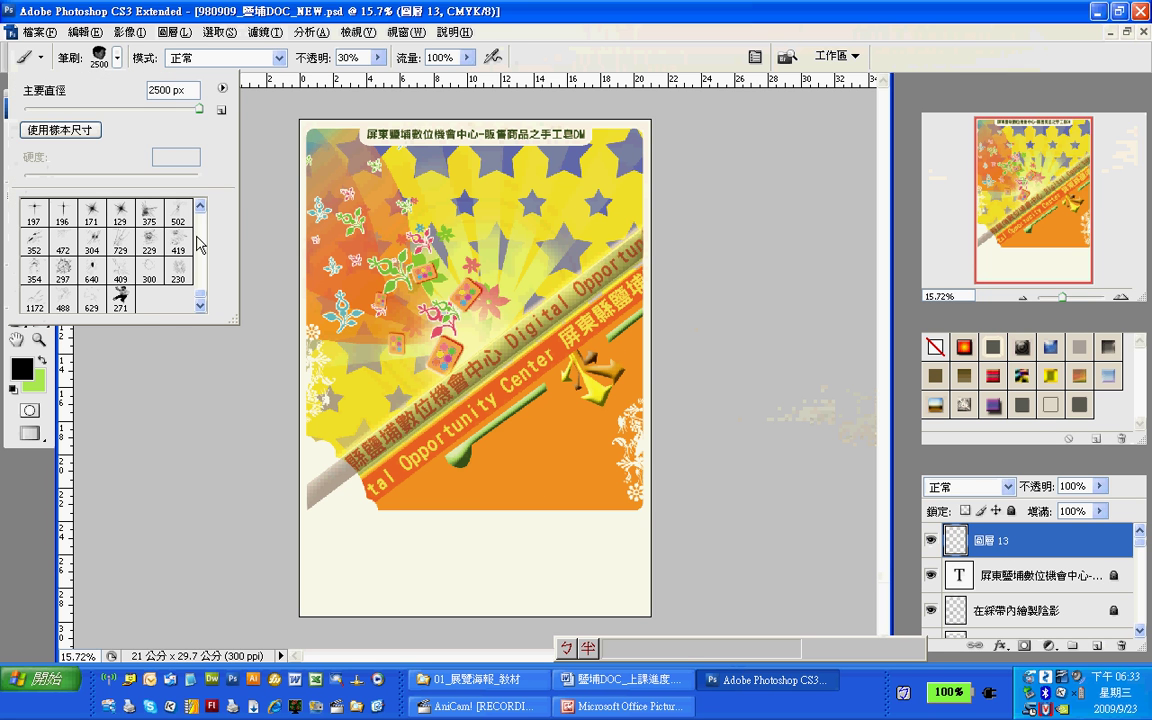
pyautogui.click(120, 298)
pyautogui.click(120, 298)
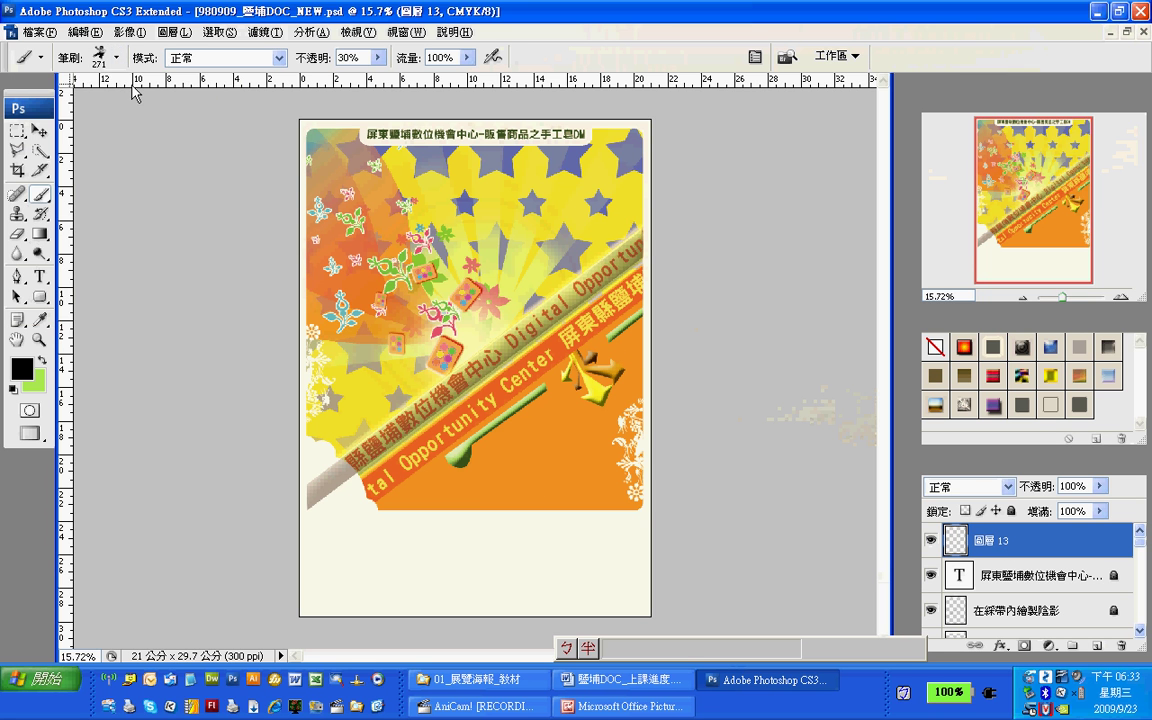
# Step: Try a 380 px man stamp at 30% opacity on the poster's lower-left blank area, and undo it
pyautogui.click(117, 58)
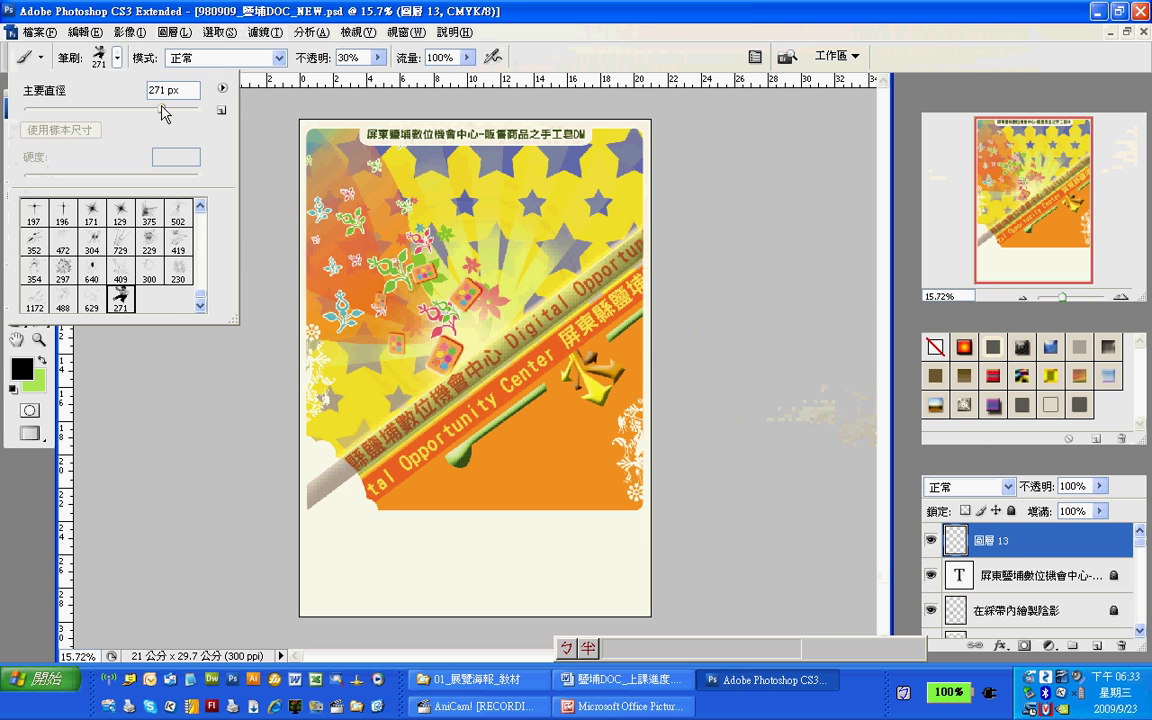
pyautogui.moveTo(158, 107)
pyautogui.mouseDown()
pyautogui.moveTo(130, 104)
pyautogui.moveTo(171, 108)
pyautogui.mouseUp()
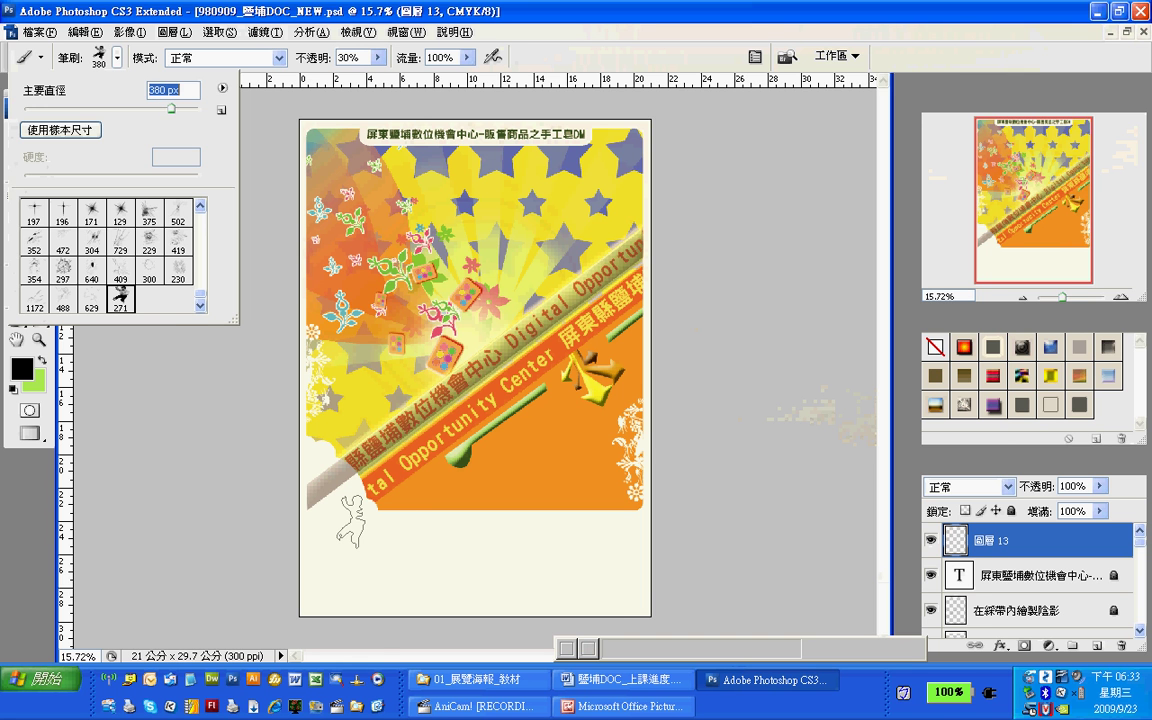
pyautogui.click(350, 520)
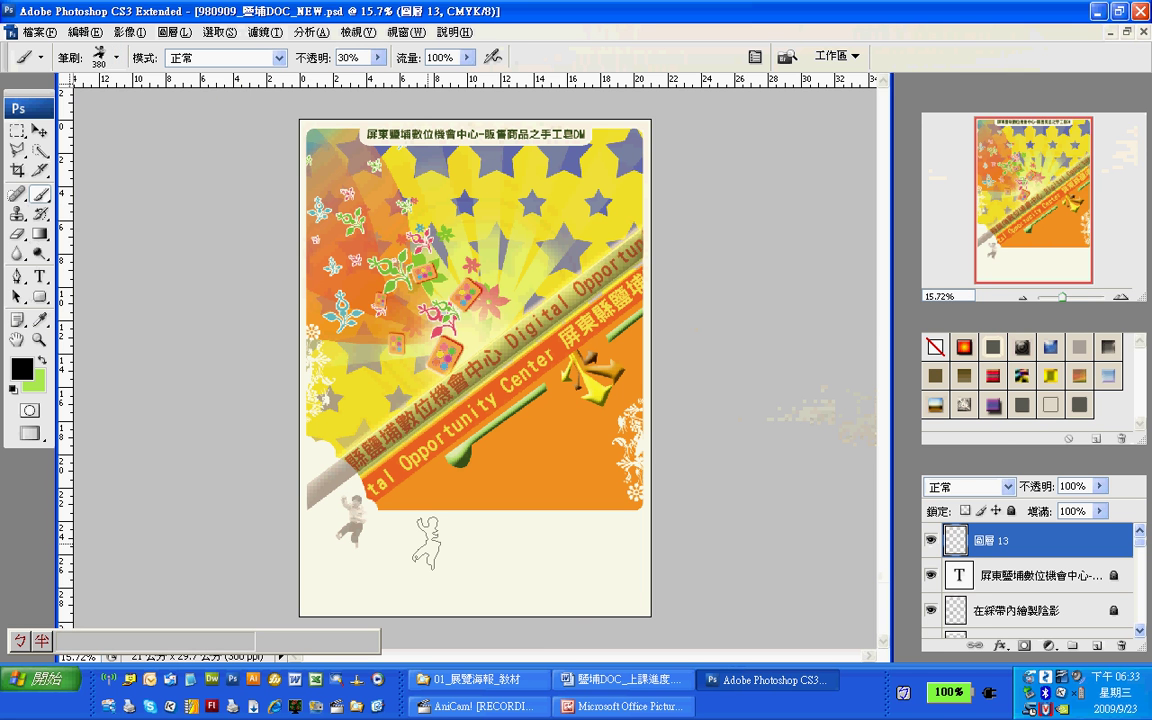
pyautogui.hotkey('ctrl', 'z')
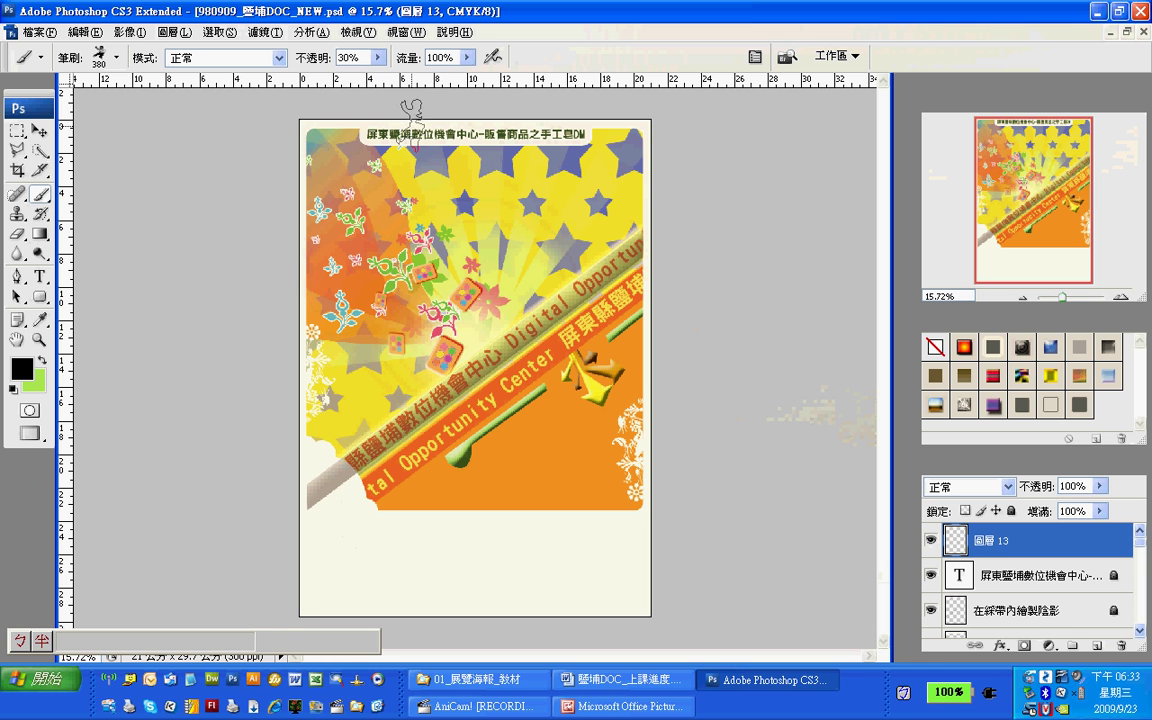
# Step: Set the brush opacity to 100%, test one man stamp on the poster's lower-left blank area, and undo it
pyautogui.click(378, 58)
pyautogui.moveTo(382, 76); pyautogui.dragTo(443, 77)
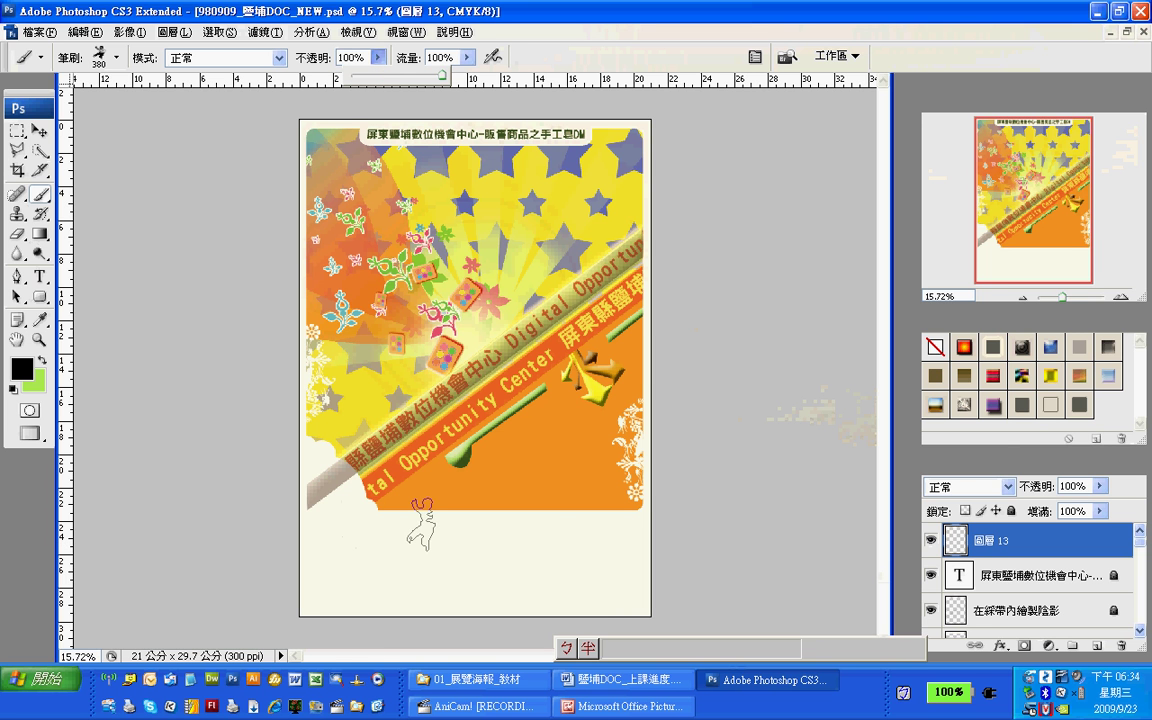
pyautogui.click(370, 525)
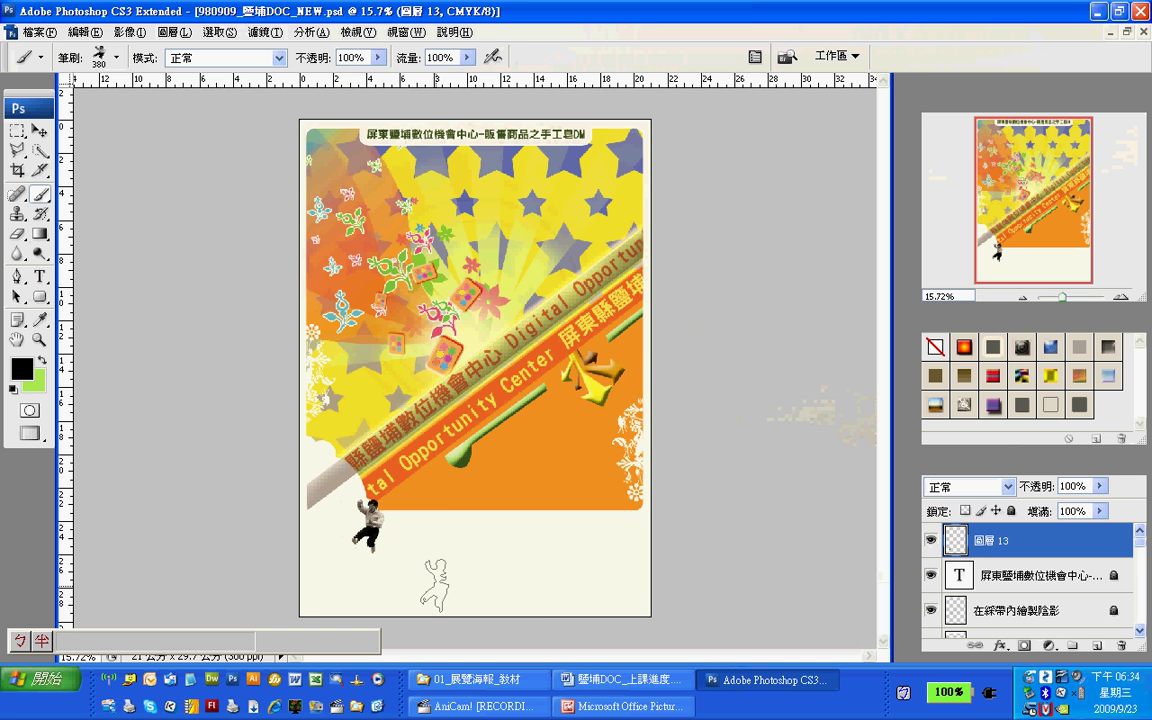
pyautogui.hotkey('ctrl', 'z')
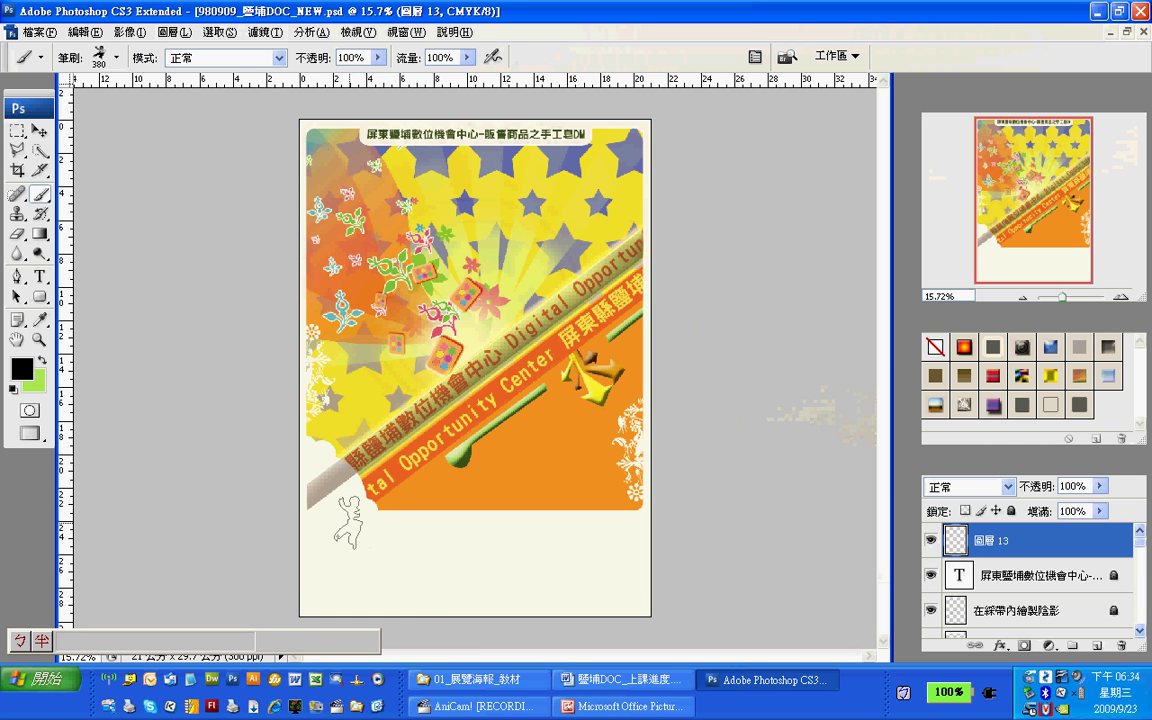
# Step: Set the brush diameter to 666 px and stamp the man once in the blank area at the poster's lower-right corner
pyautogui.click(118, 62)
pyautogui.moveTo(155, 108); pyautogui.dragTo(184, 108)
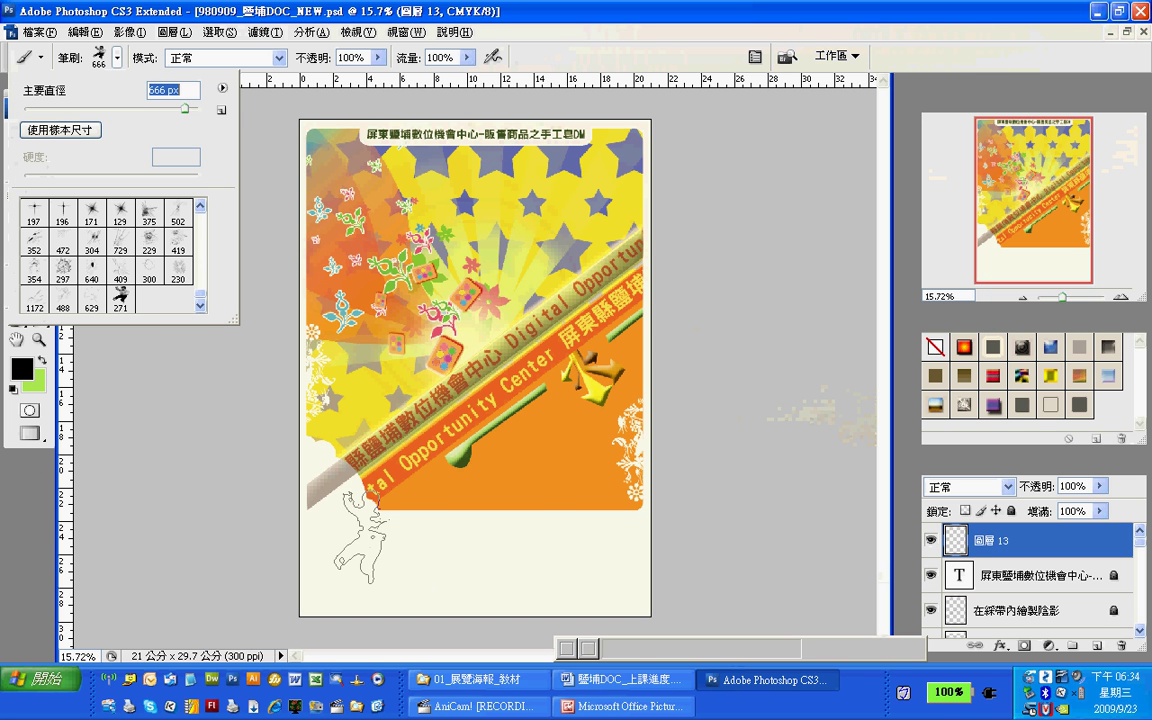
pyautogui.click(612, 563)
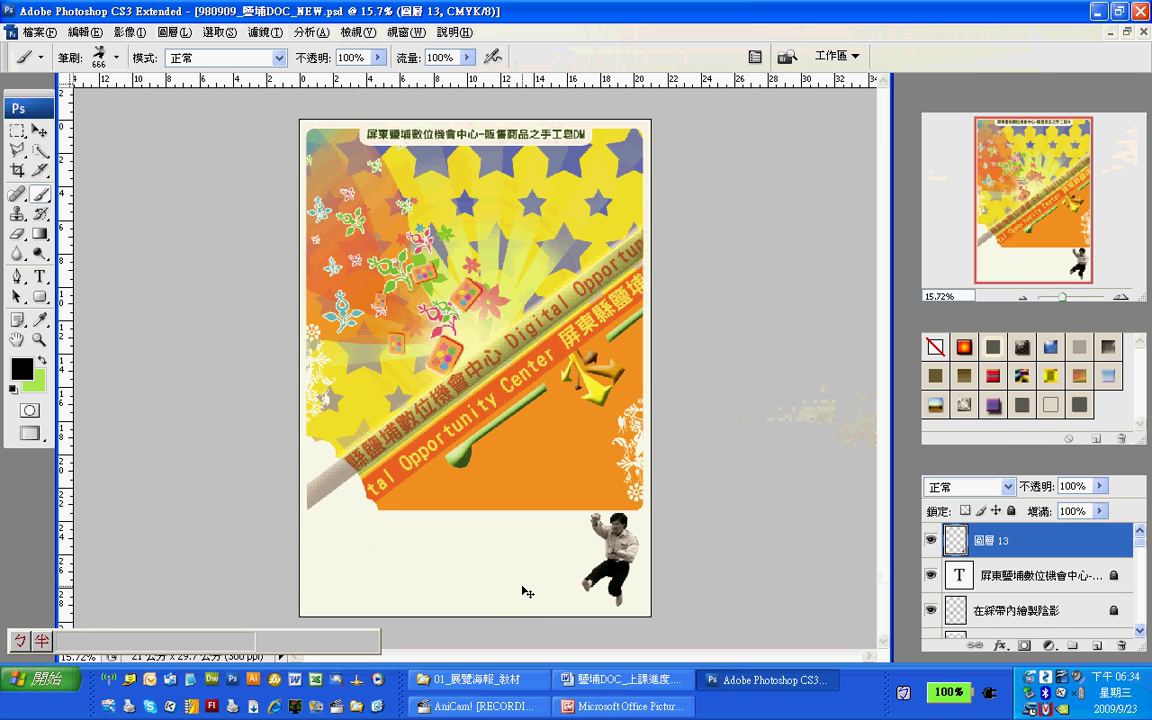
pyautogui.hotkey('ctrl', 'z')
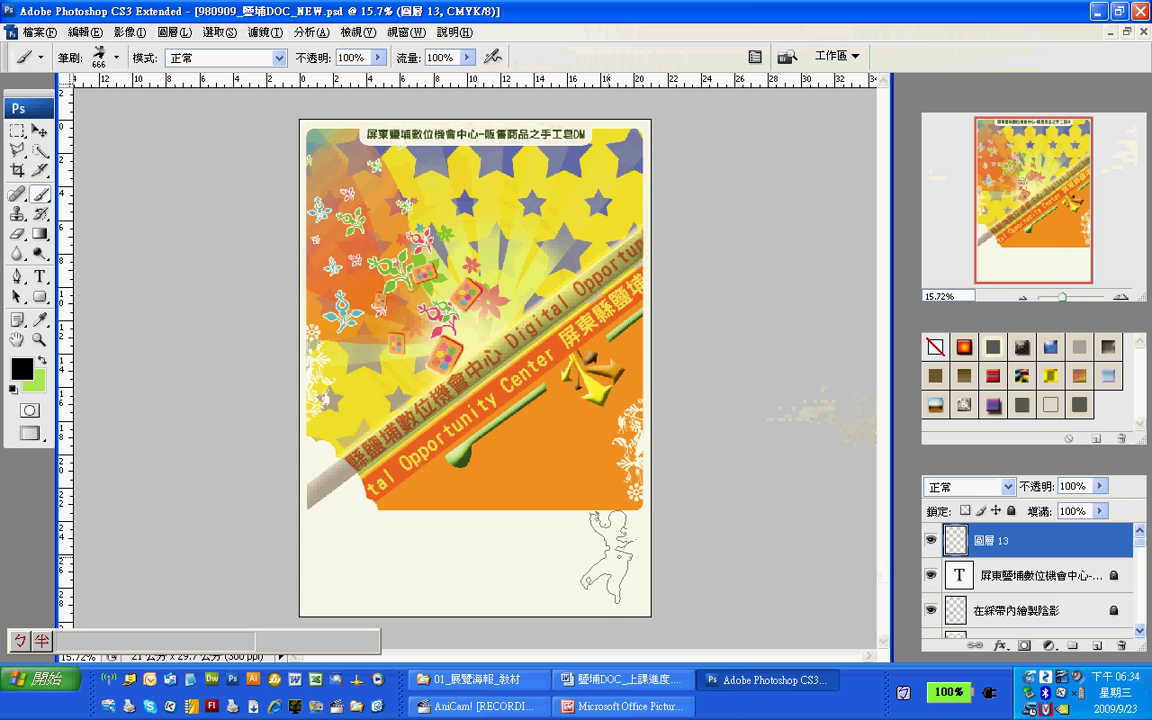
pyautogui.click(608, 556)
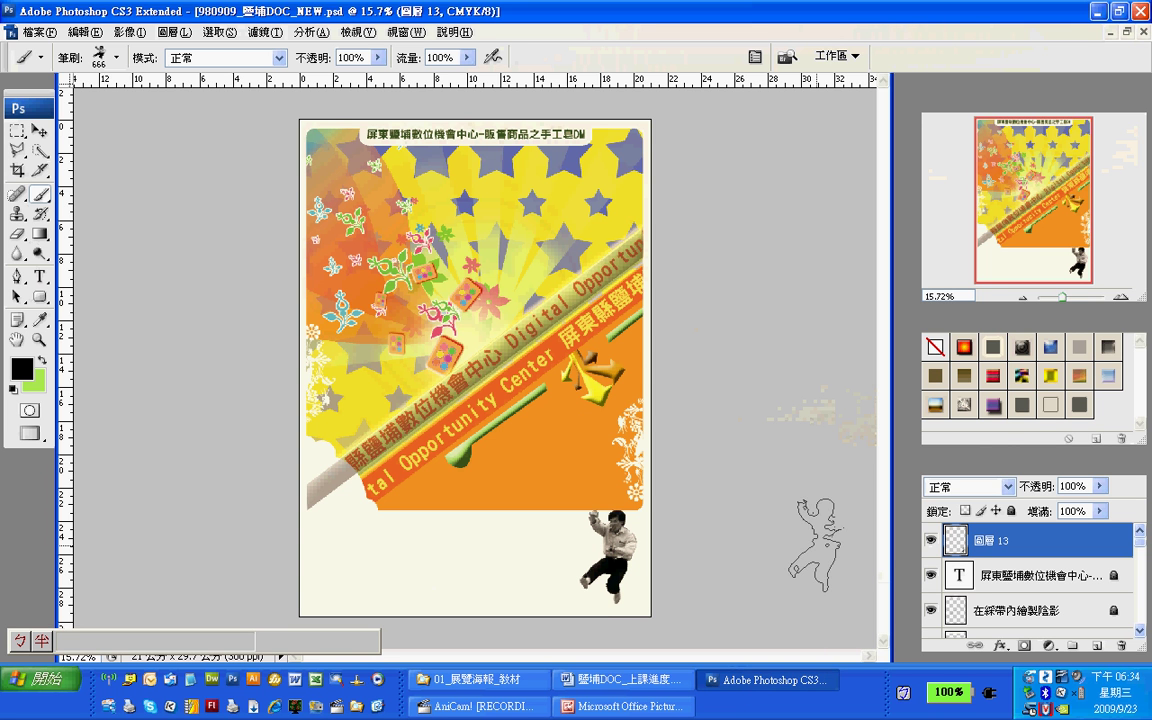
# Step: Try a Bevel and Emboss style with different sizes on the man's layer, and switch the effect off again
pyautogui.doubleClick(950, 543)
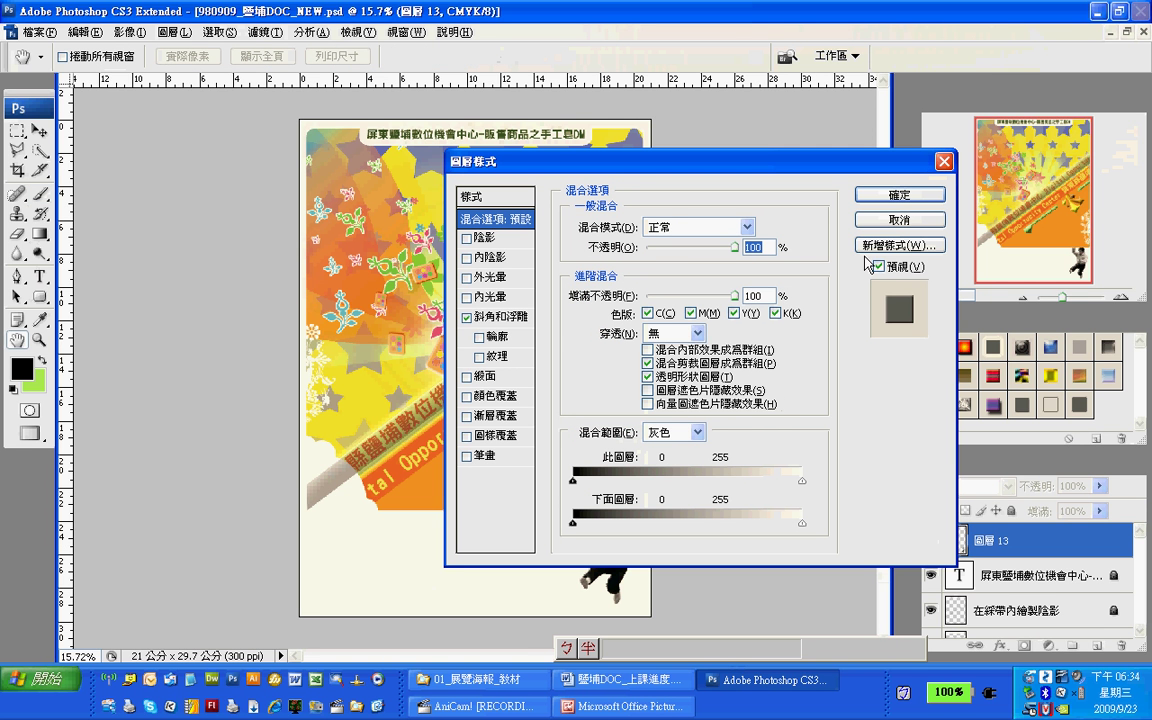
pyautogui.click(466, 317)
pyautogui.click(505, 317)
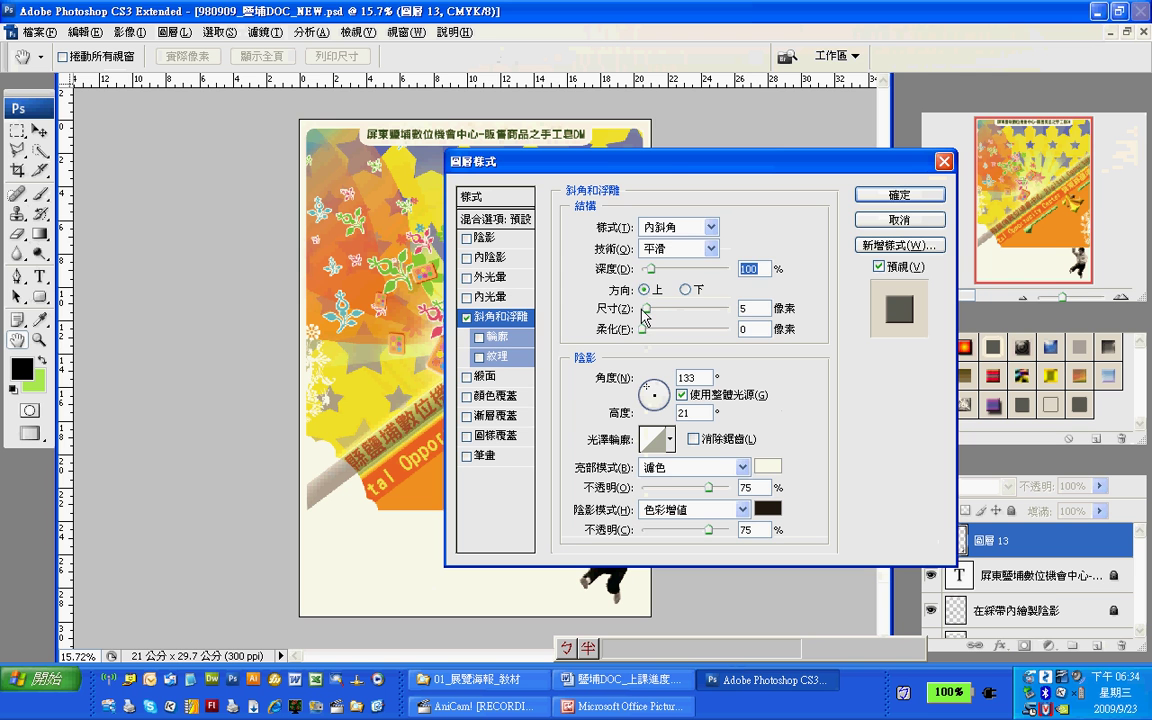
pyautogui.moveTo(677, 163); pyautogui.dragTo(637, 78)
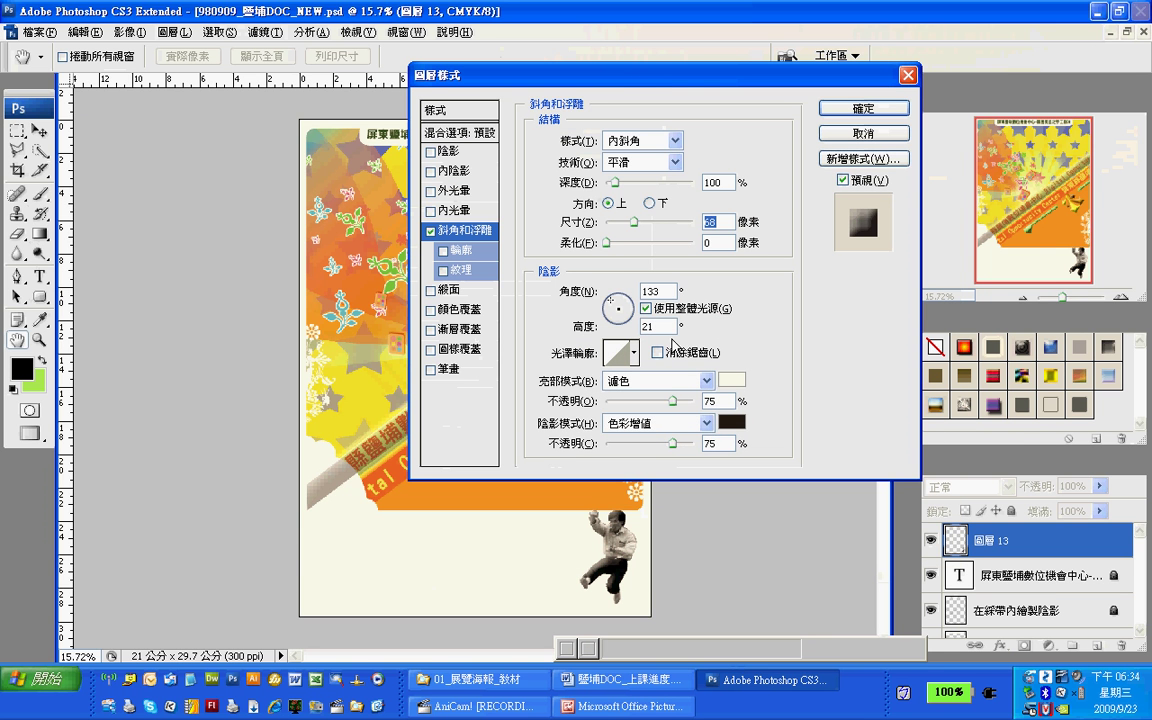
pyautogui.moveTo(637, 224); pyautogui.dragTo(455, 238)
pyautogui.click(430, 231)
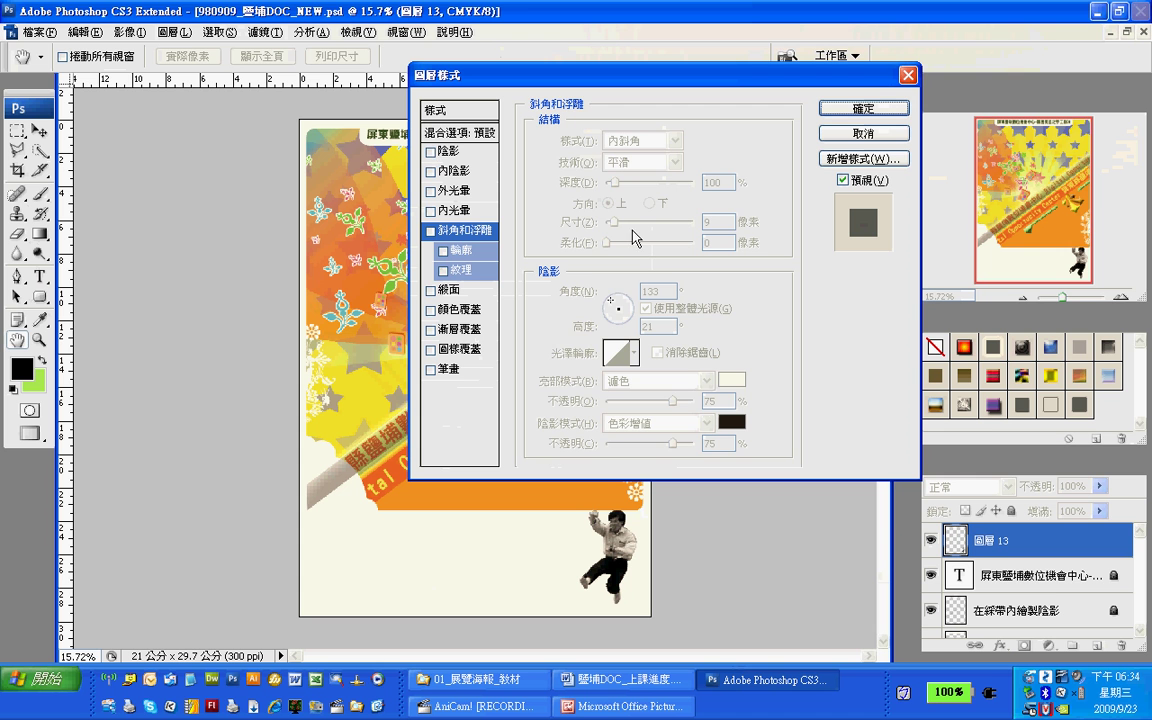
# Step: Give the man's layer a drop shadow with a 41-pixel distance and a light salmon shadow colour
pyautogui.click(454, 152)
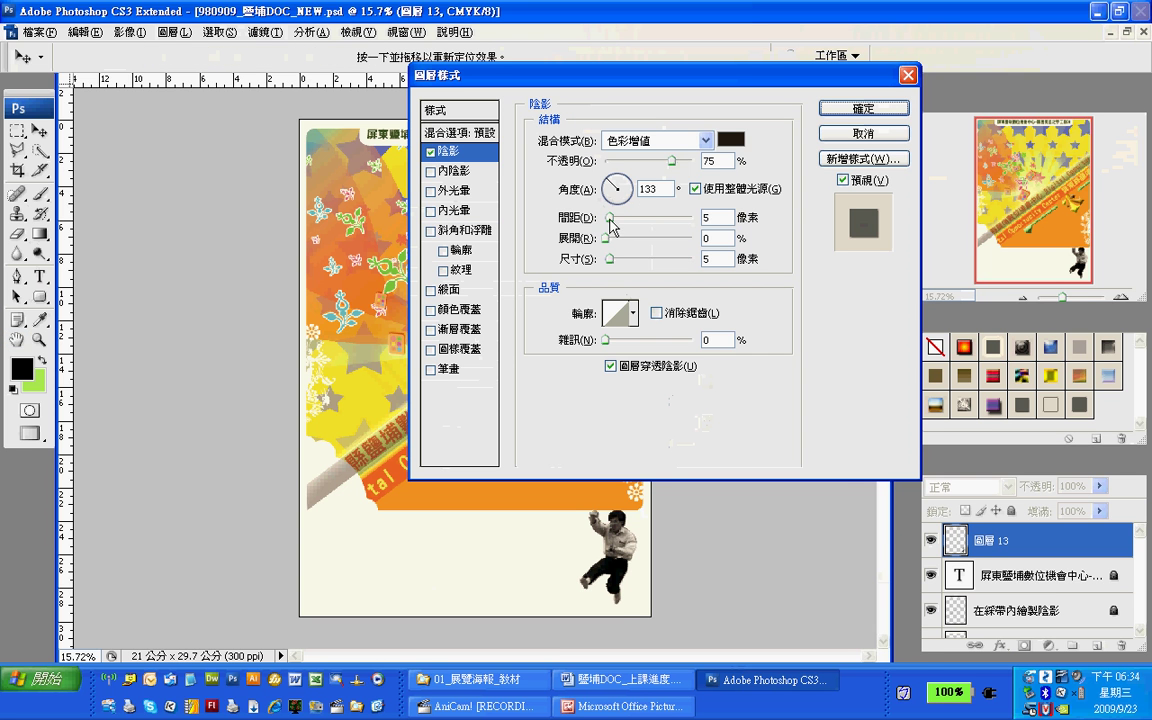
pyautogui.moveTo(606, 217)
pyautogui.mouseDown()
pyautogui.moveTo(688, 224)
pyautogui.moveTo(645, 225)
pyautogui.mouseUp()
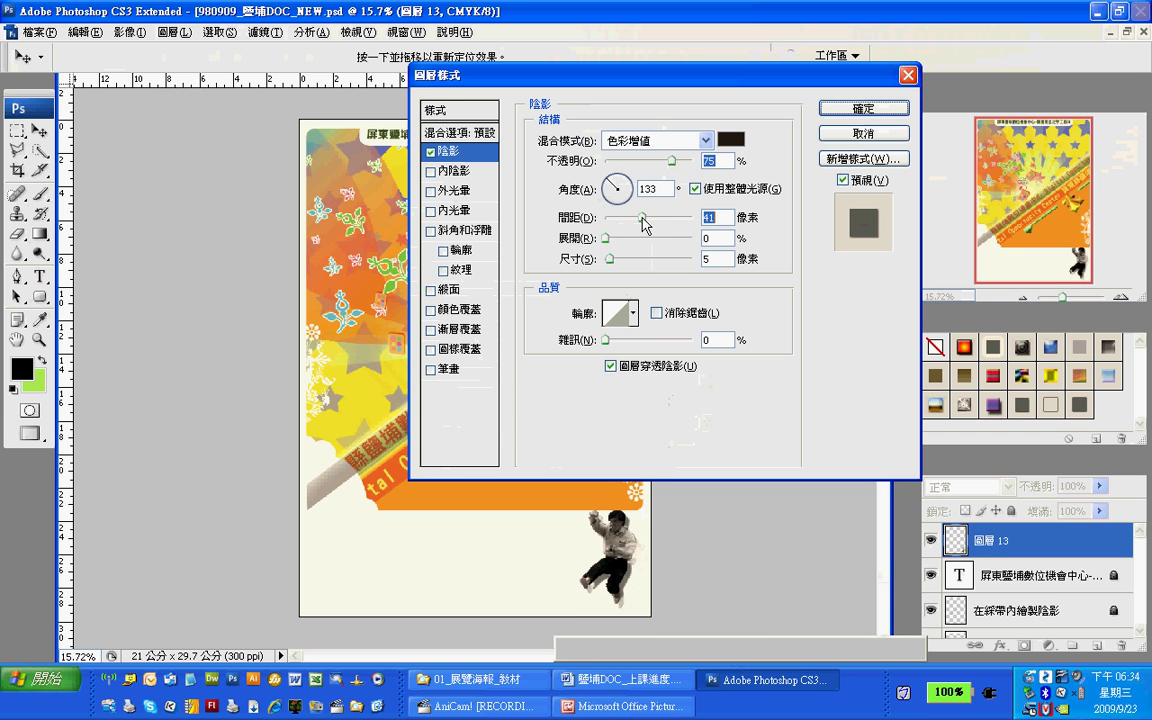
pyautogui.click(731, 139)
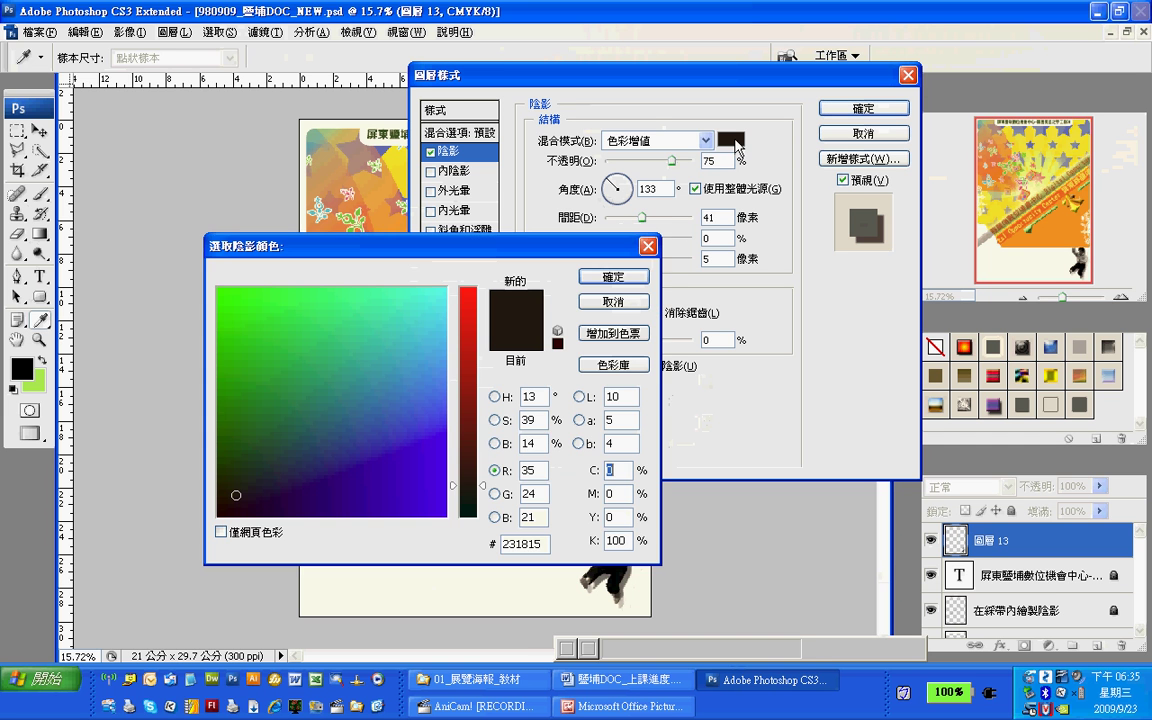
pyautogui.click(375, 313)
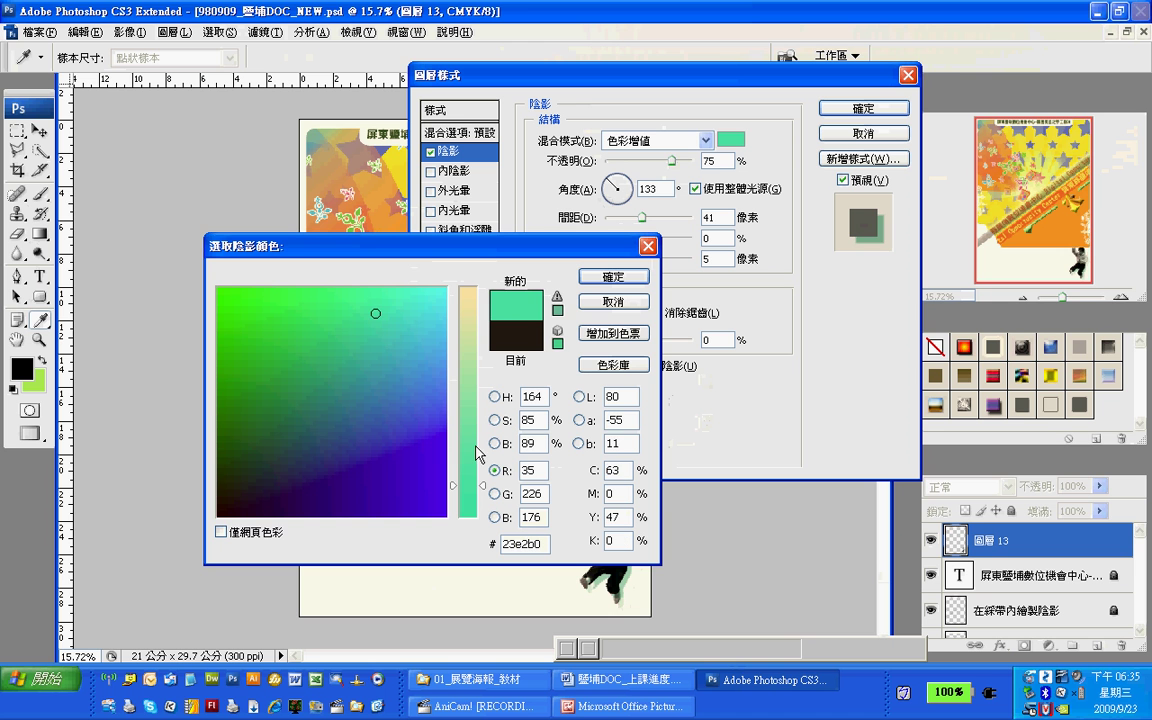
pyautogui.moveTo(483, 465); pyautogui.dragTo(482, 299)
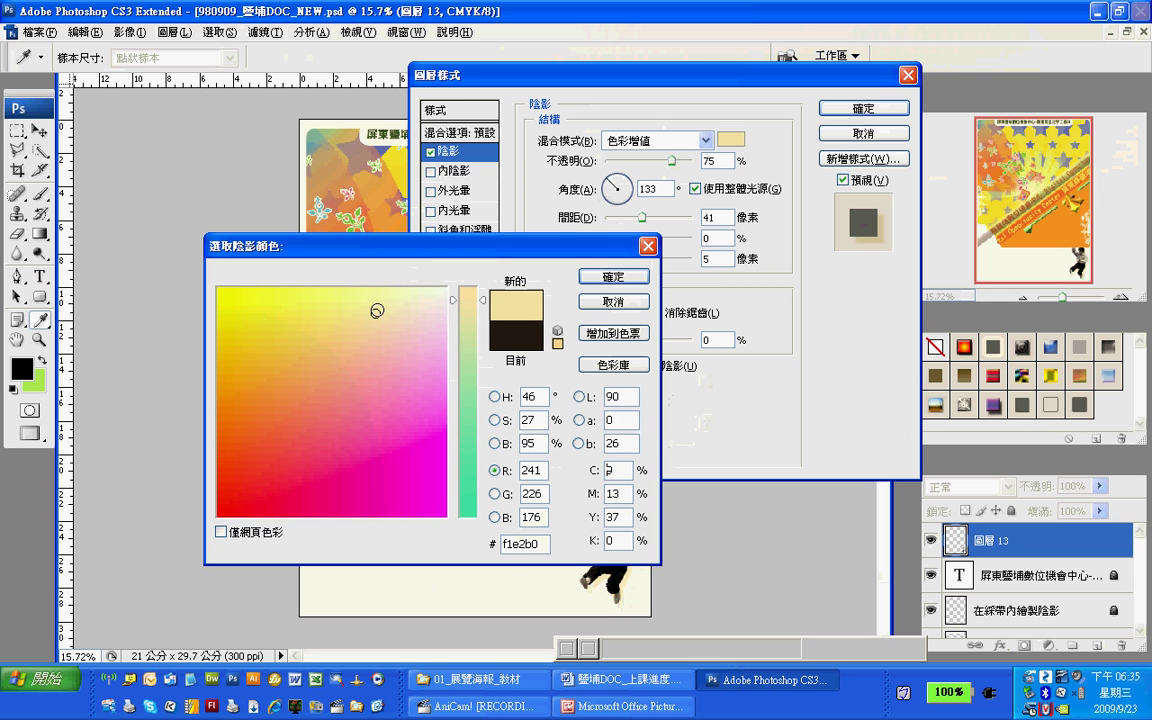
pyautogui.click(351, 364)
pyautogui.click(613, 276)
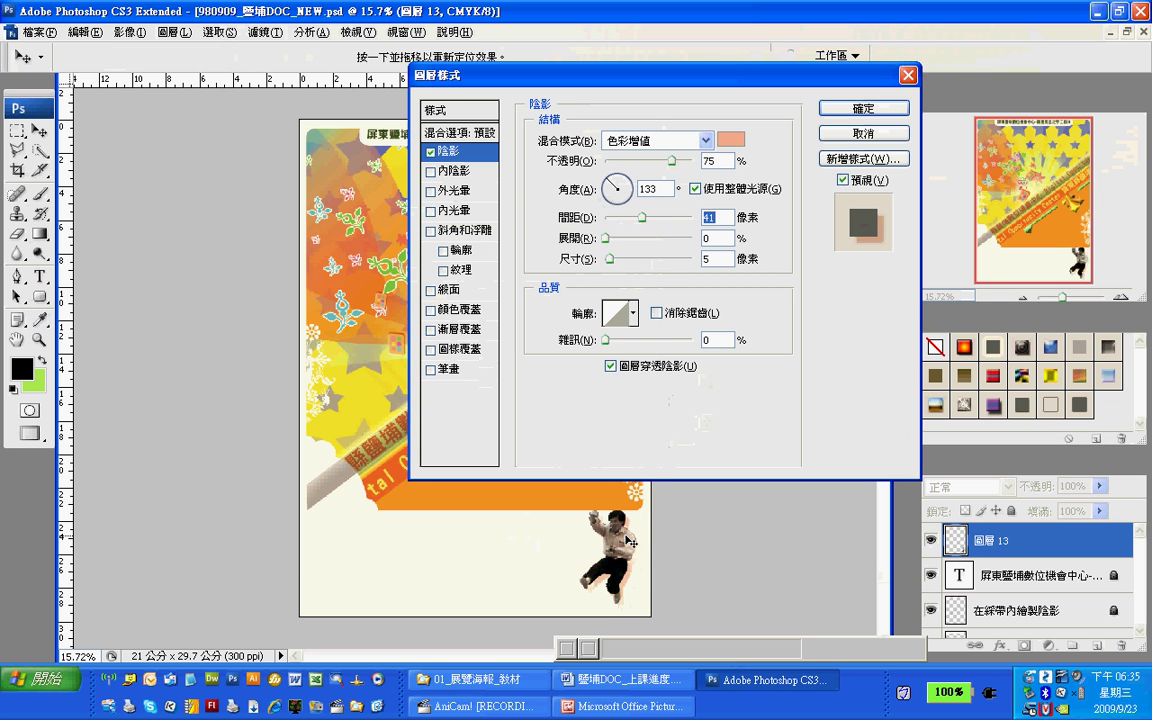
pyautogui.click(866, 108)
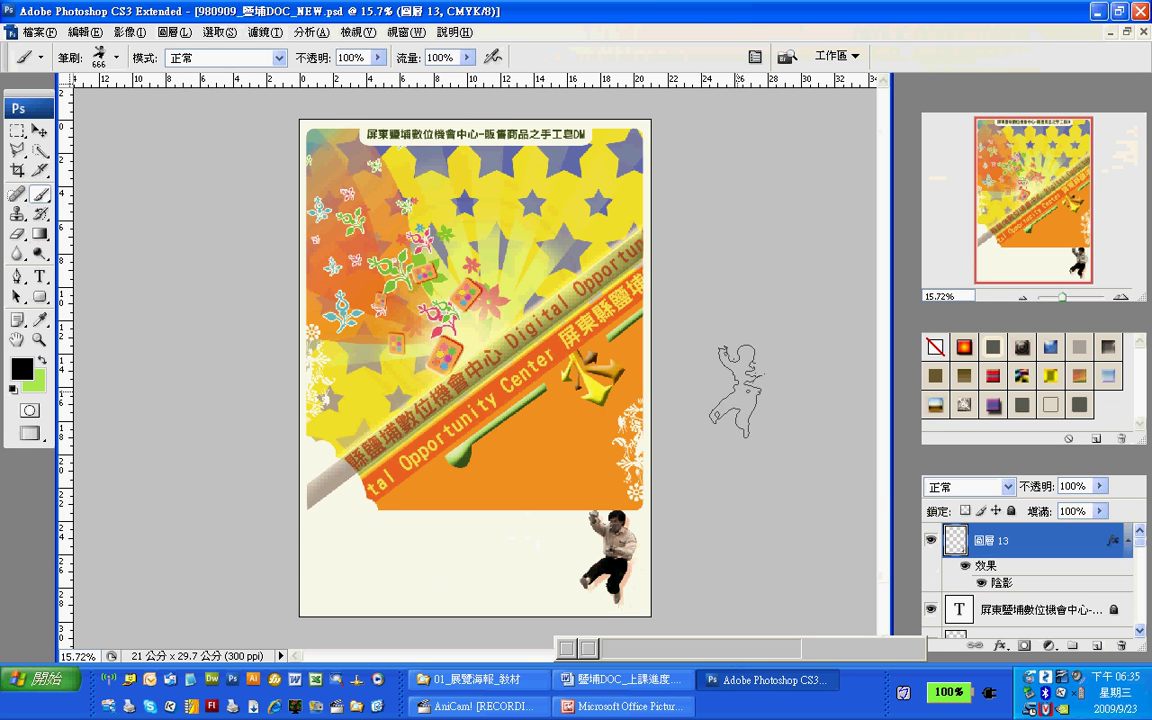
# Step: Move the stamped man to the poster's lower-left corner and flip him horizontally
pyautogui.click(40, 132)
pyautogui.moveTo(613, 545); pyautogui.dragTo(357, 543)
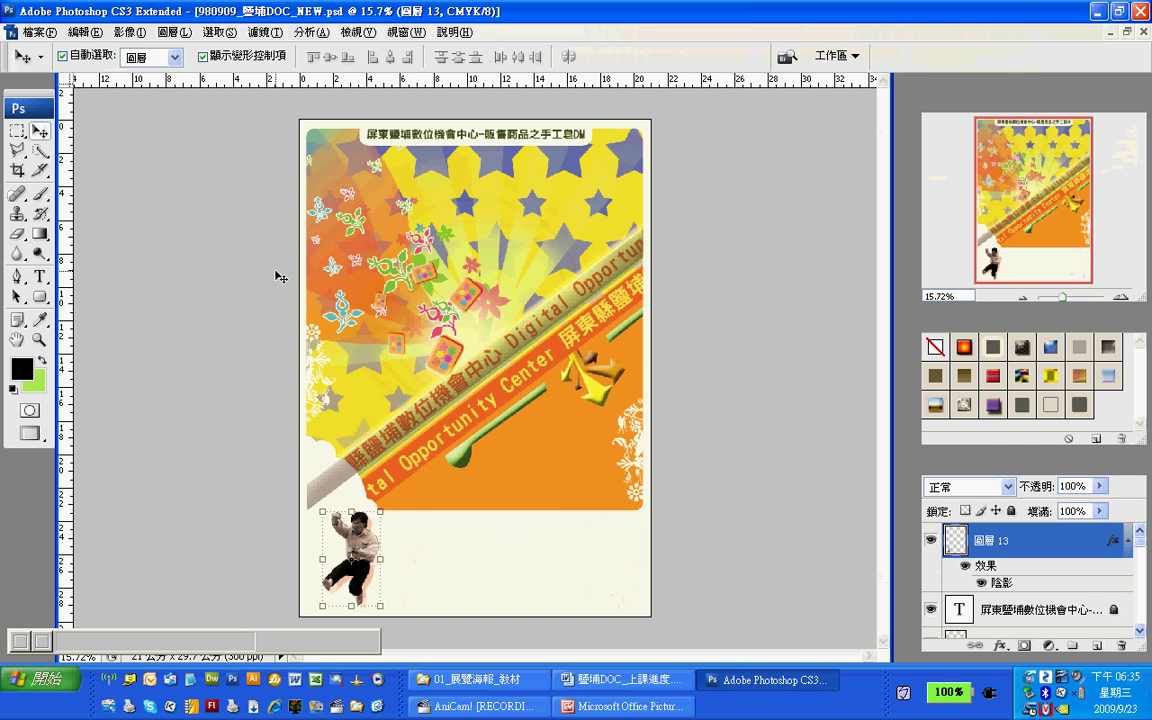
pyautogui.click(102, 34)
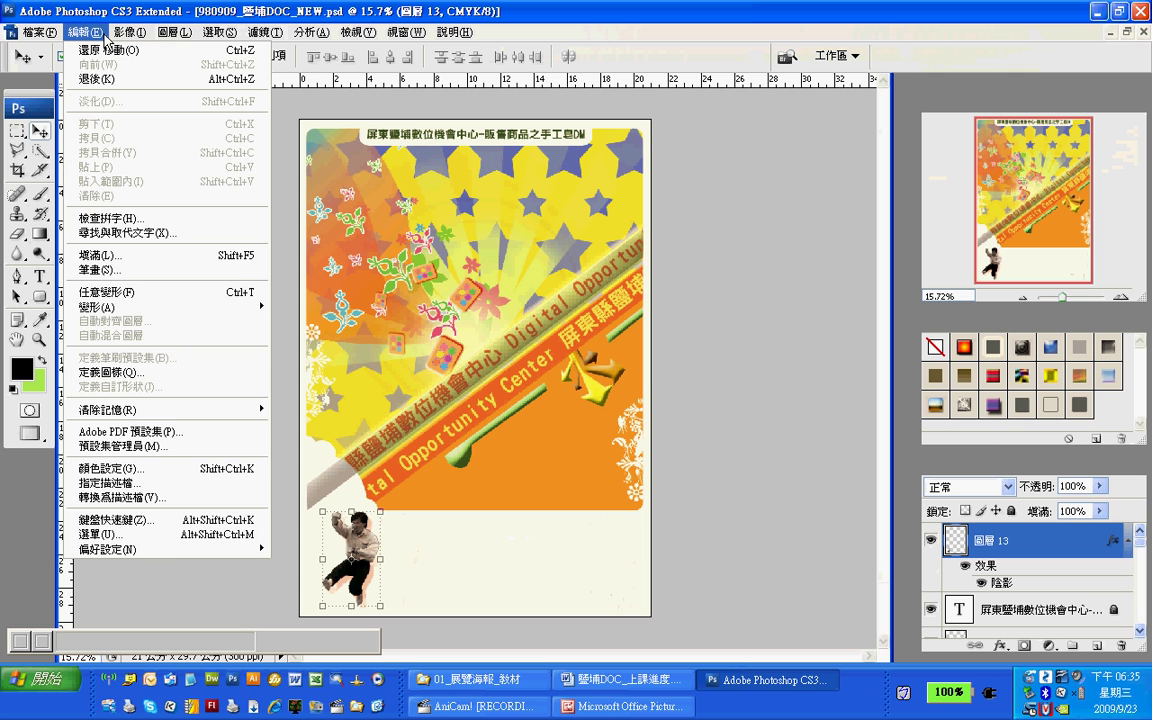
pyautogui.moveTo(101, 312)
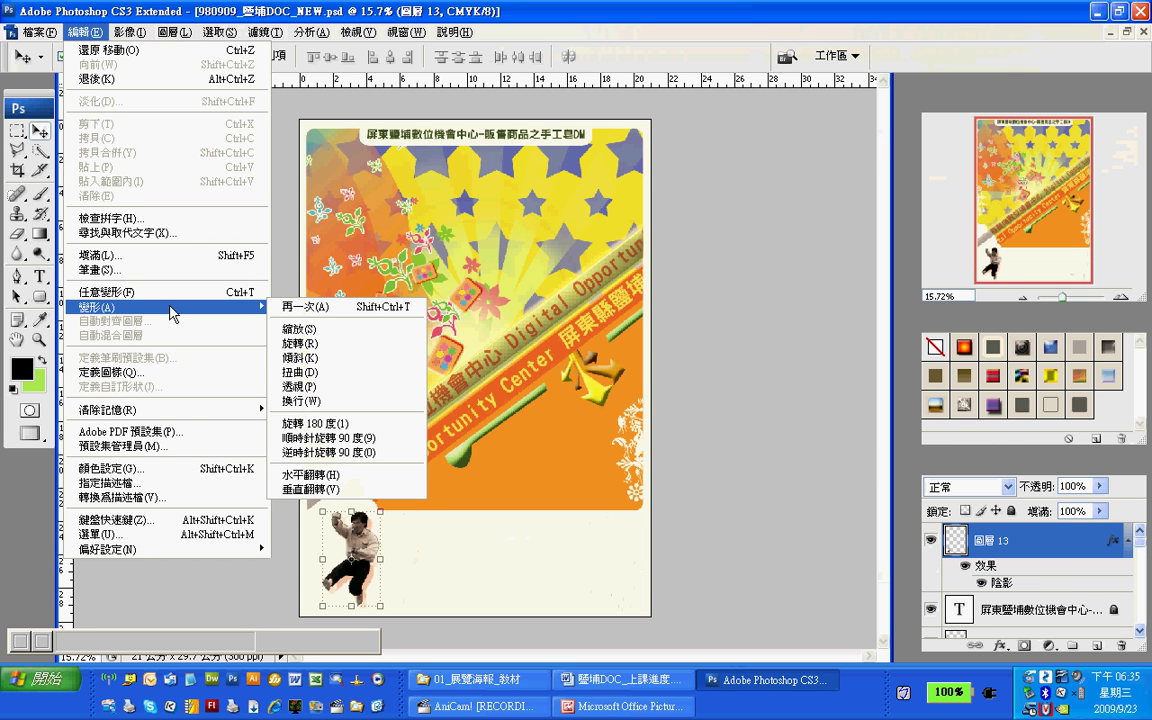
pyautogui.click(335, 473)
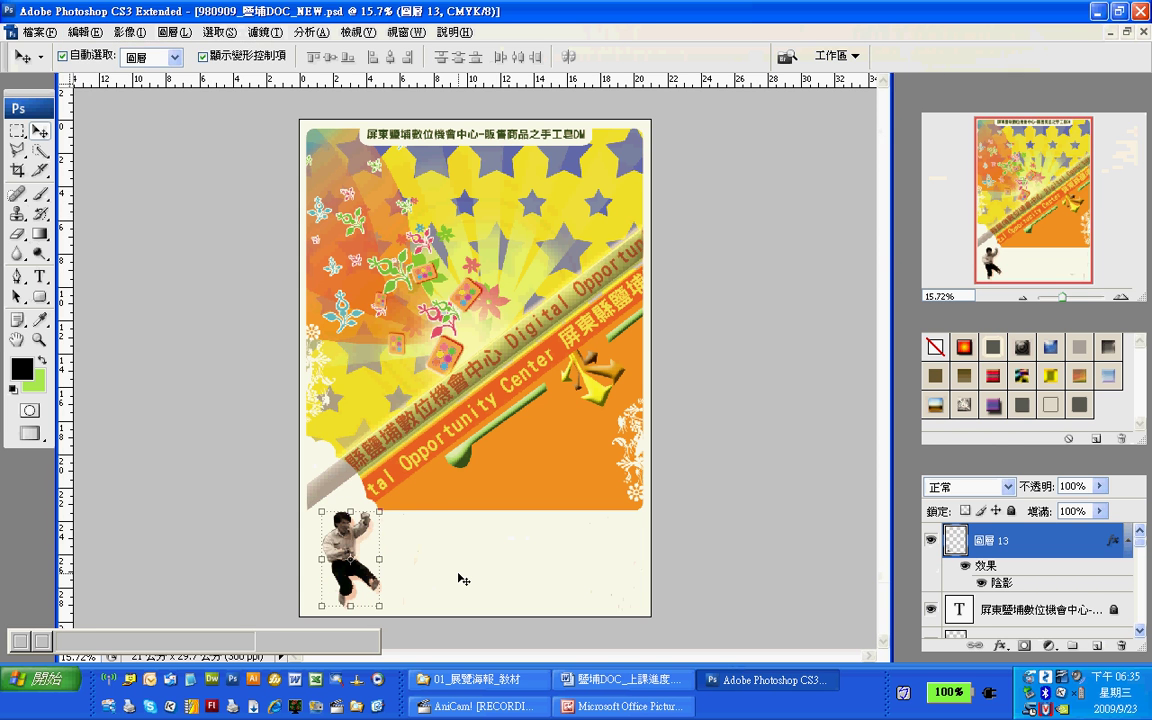
pyautogui.click(766, 548)
pyautogui.click(333, 549)
# Step: Rename the man's layer as 新增筆刷工具 and lock it completely
pyautogui.doubleClick(980, 544)
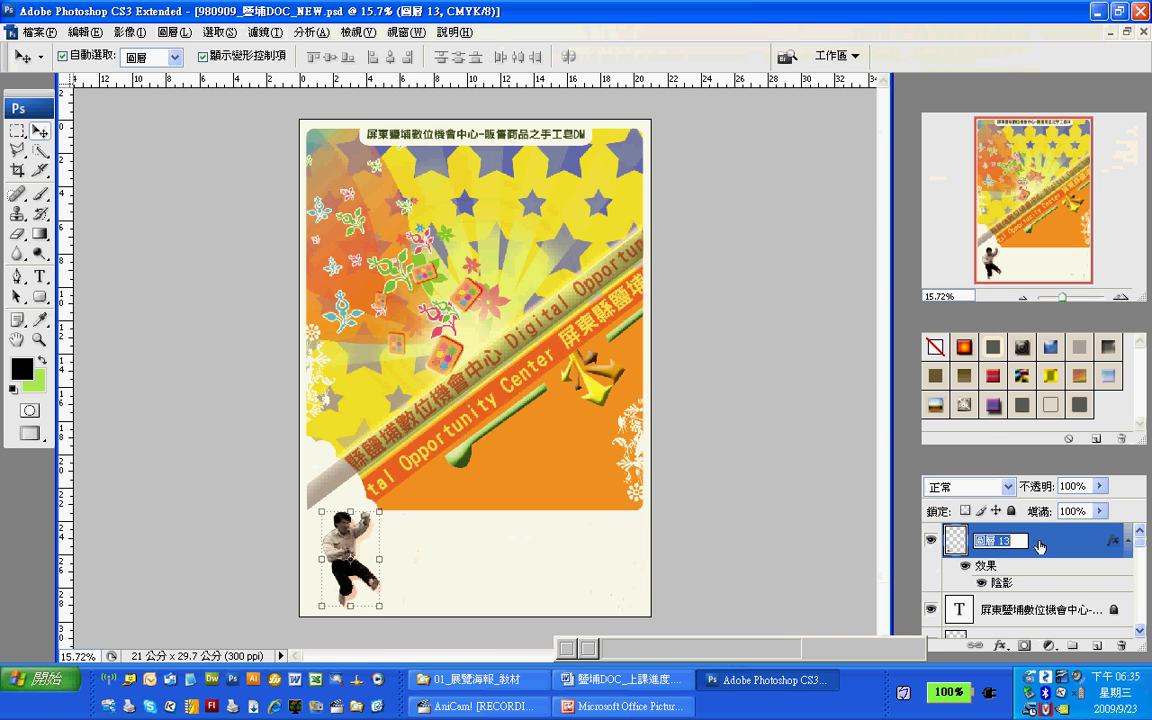
pyautogui.write('1u32')
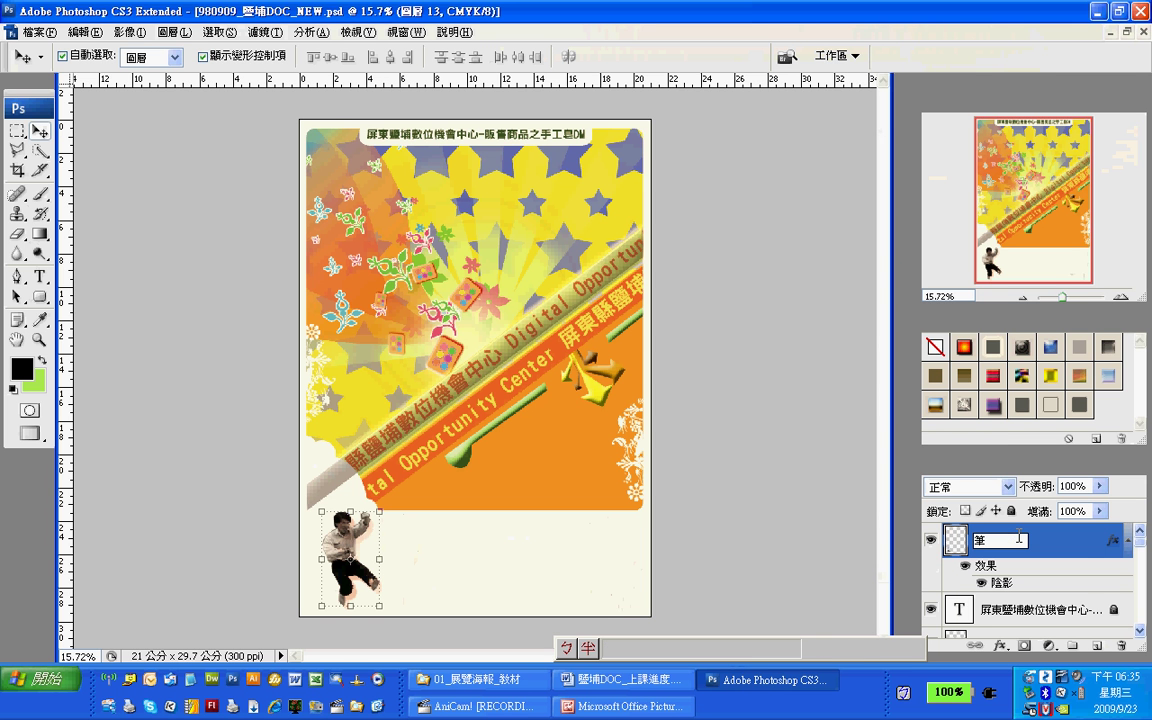
pyautogui.write('新增')
pyautogui.write('刷')
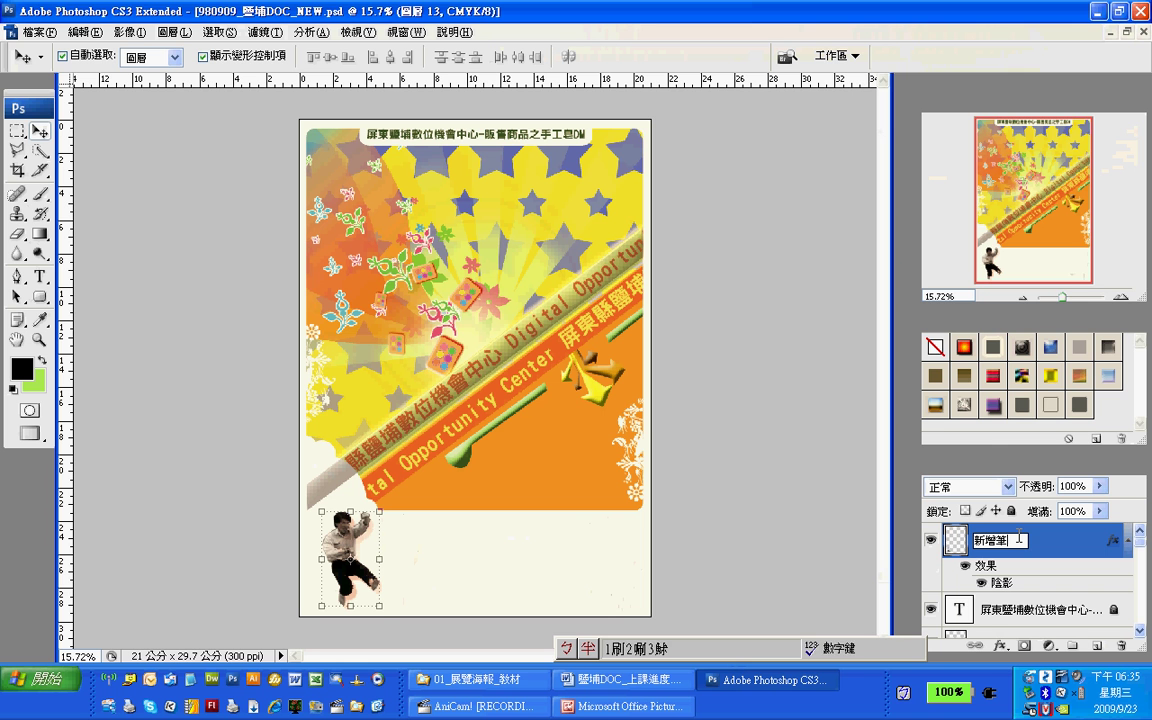
pyautogui.write('工具')
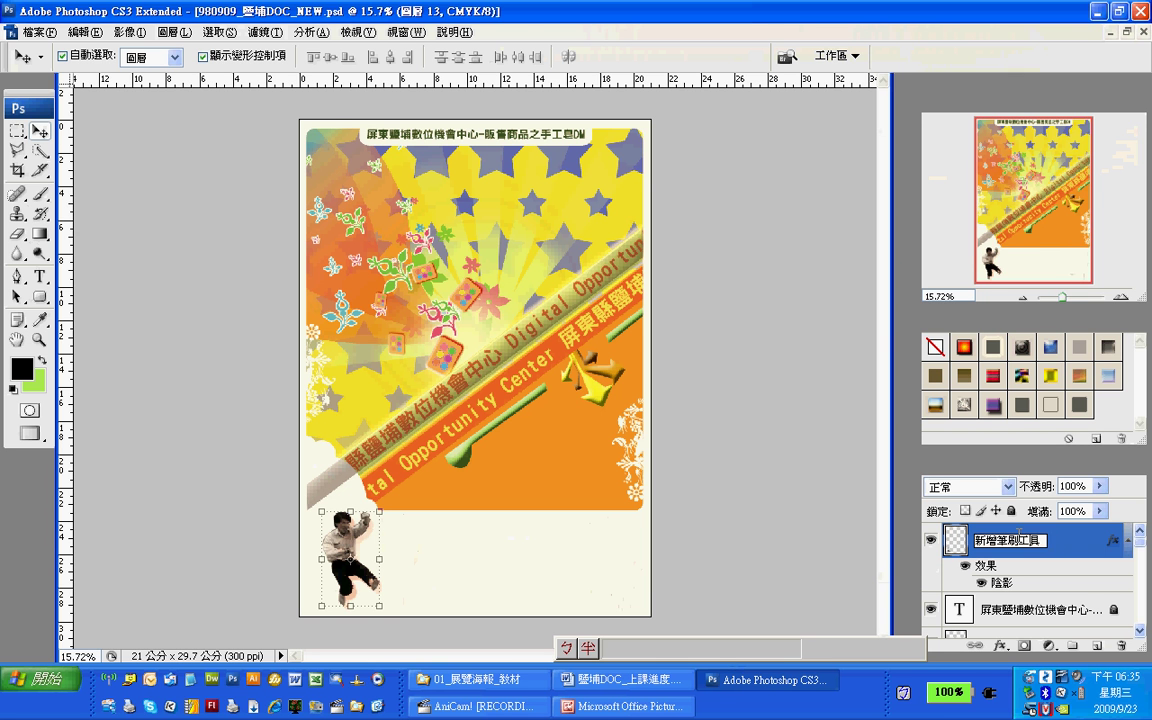
pyautogui.press('Return')
pyautogui.click(1012, 511)
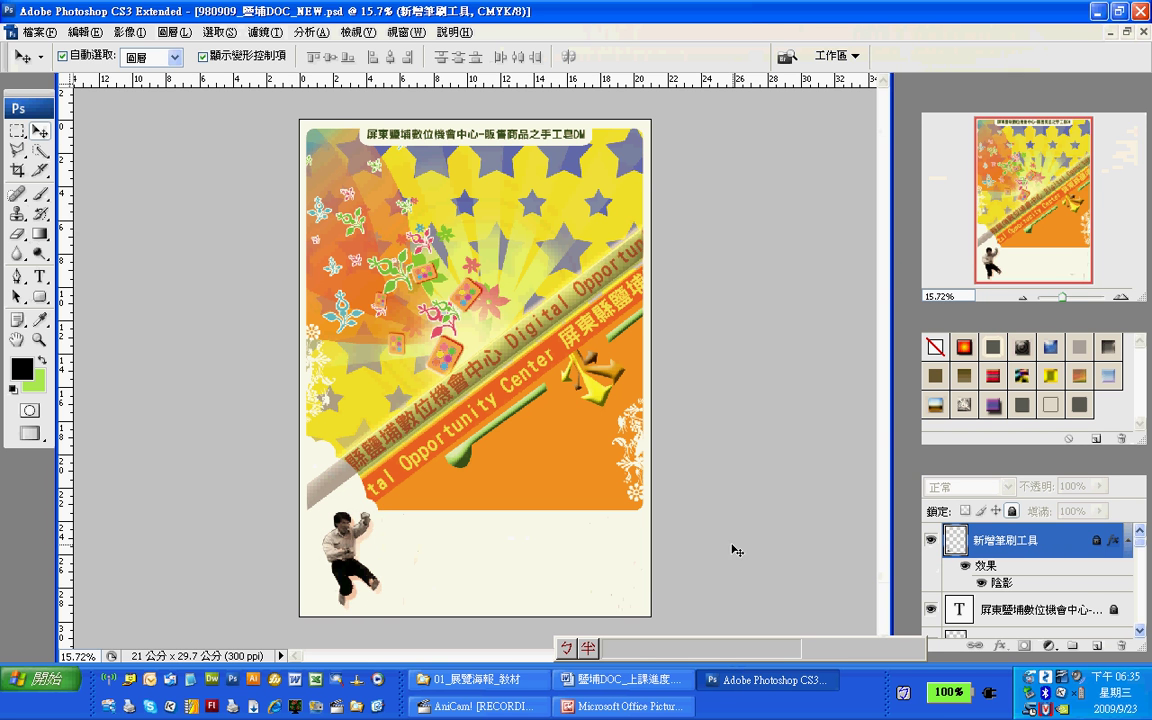